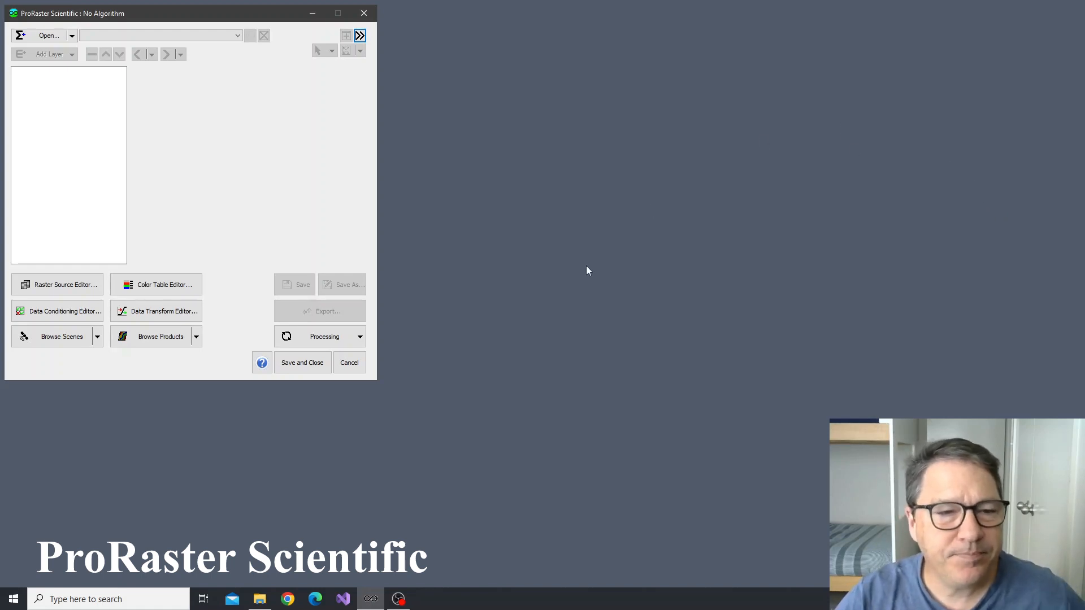
# Open the PDB_DemoCoorabulka product database in the product browser and move the browser clear of the main window
pyautogui.click(162, 339)
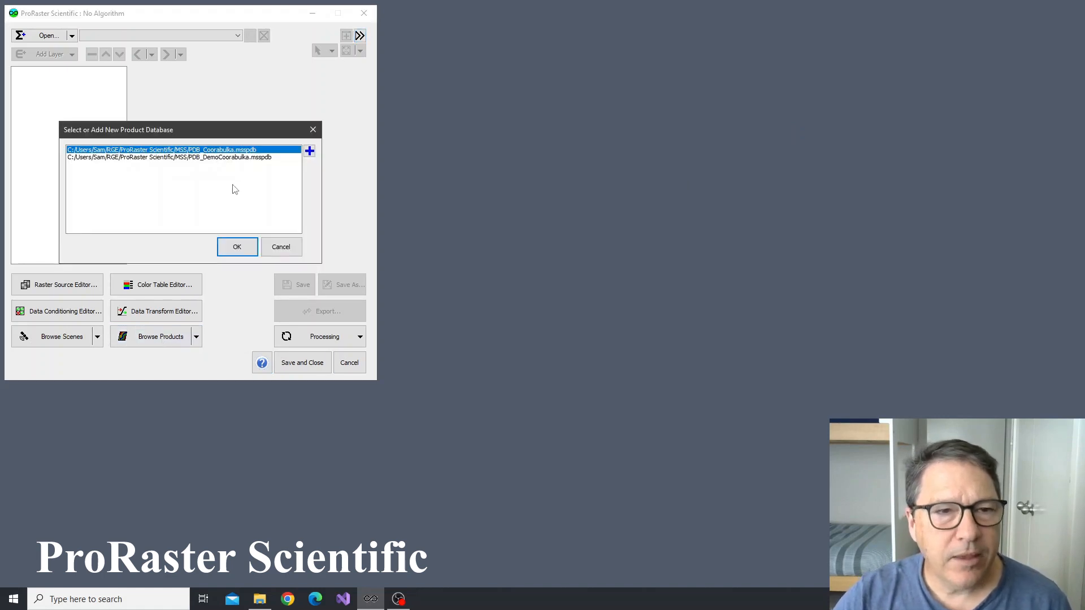
pyautogui.click(220, 158)
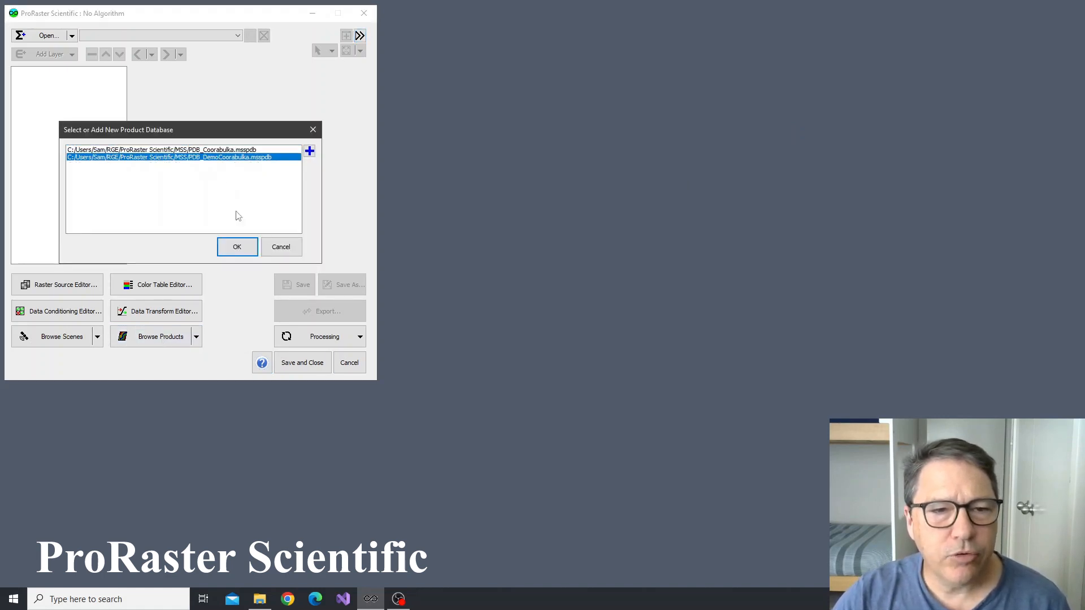
pyautogui.click(238, 248)
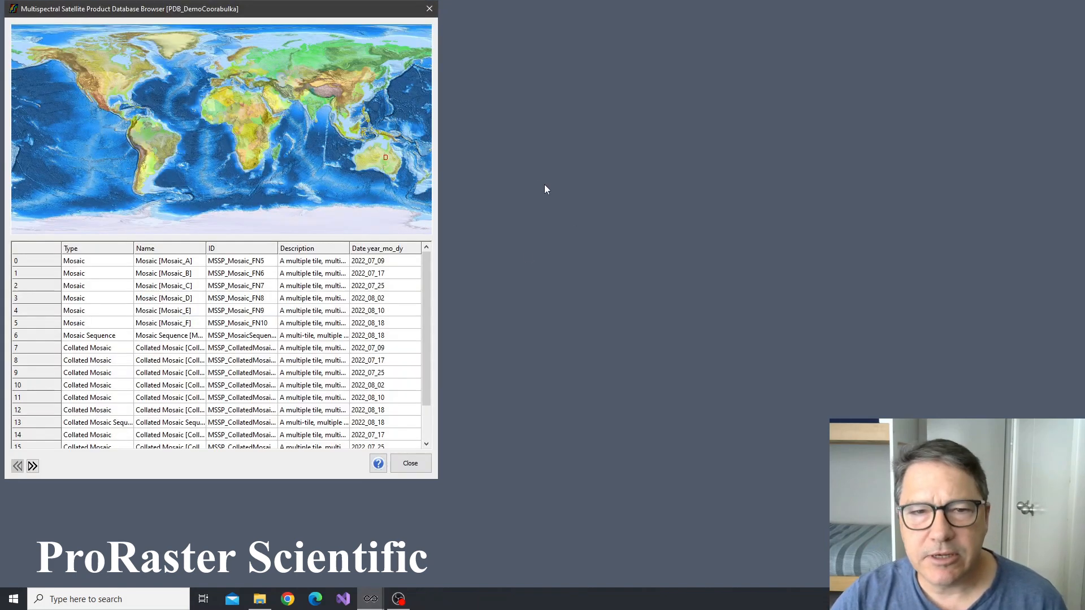
pyautogui.moveTo(273, 11); pyautogui.dragTo(559, 24)
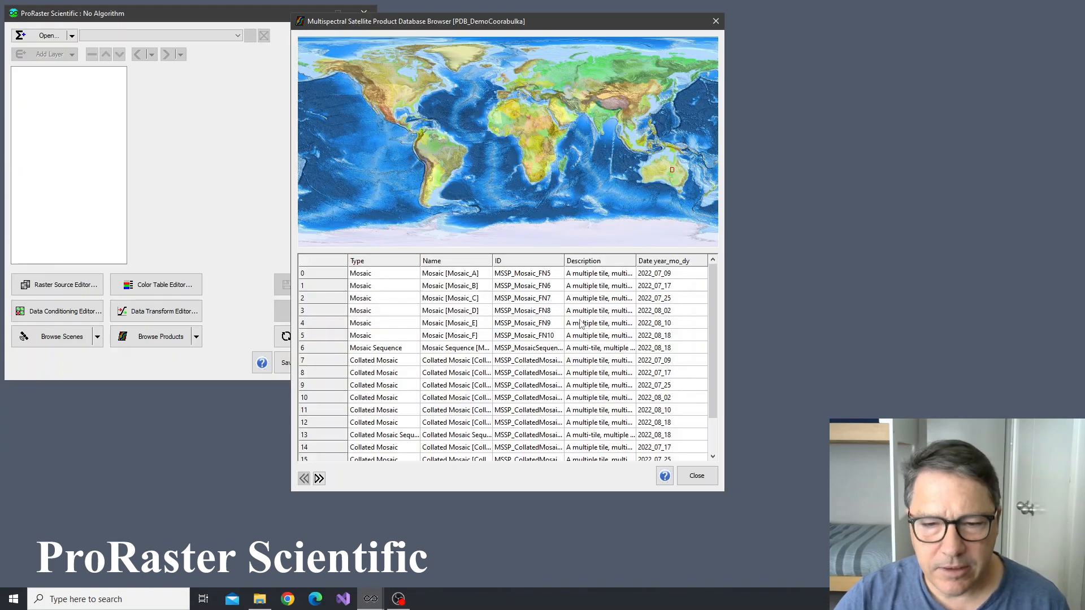
# Open the collated mosaic sequence in row 18, dated 2022_08_10, for editing, close the product browser, and show the product's preview
pyautogui.scroll(-2, 581, 330)
pyautogui.click(388, 449)
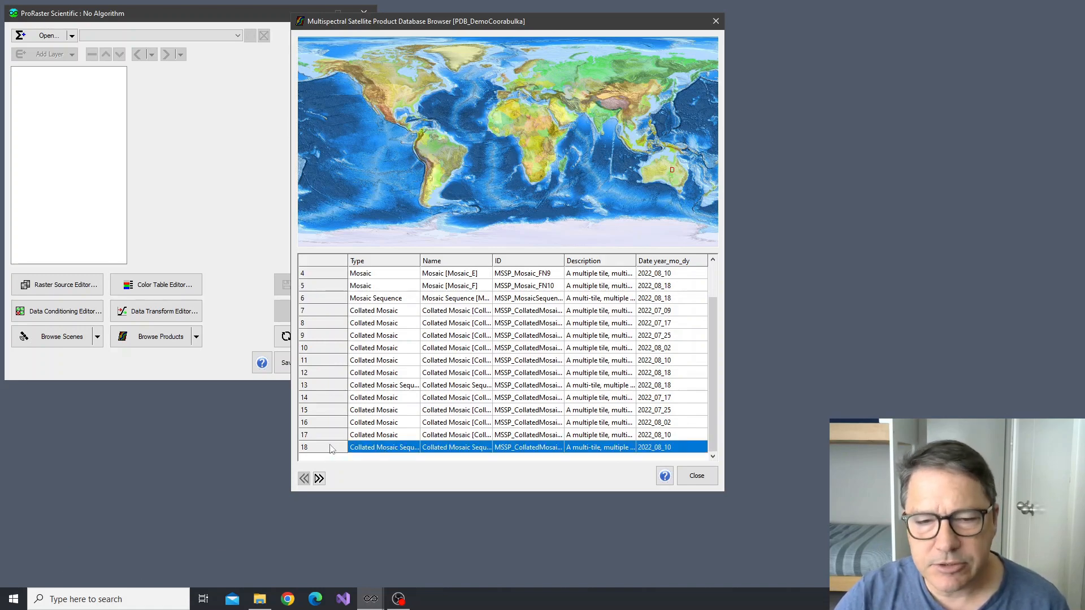
pyautogui.doubleClick(332, 449)
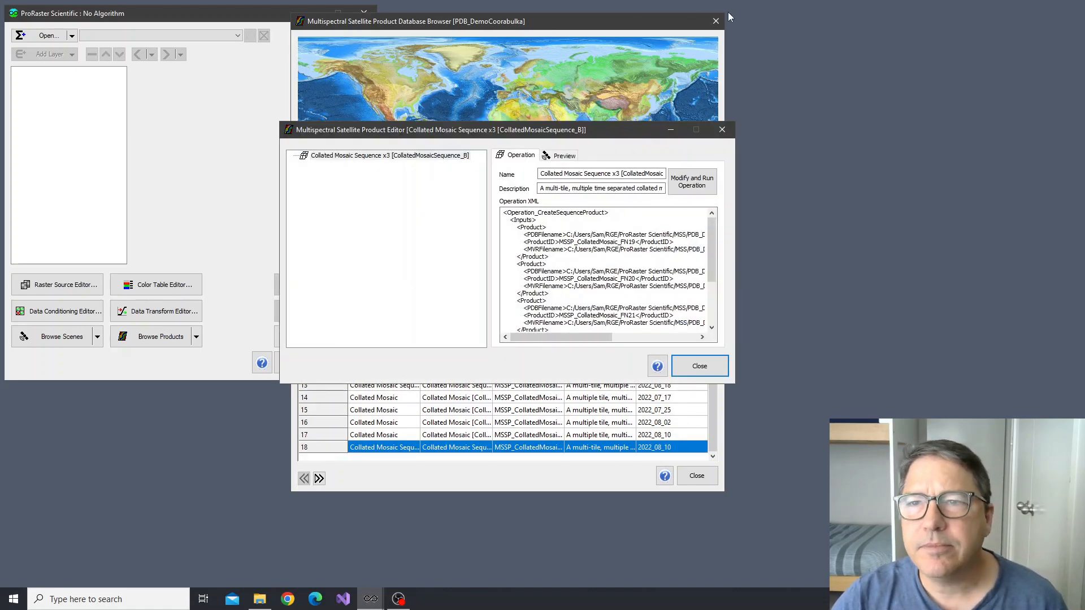
pyautogui.click(715, 21)
pyautogui.moveTo(508, 129); pyautogui.dragTo(420, 104)
pyautogui.click(252, 131)
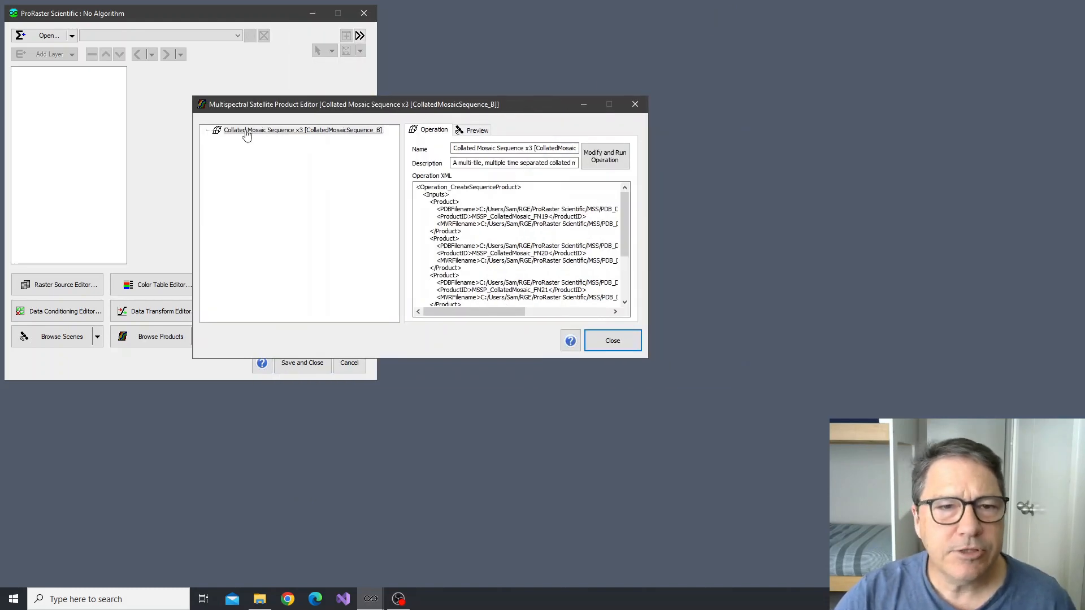
pyautogui.click(474, 130)
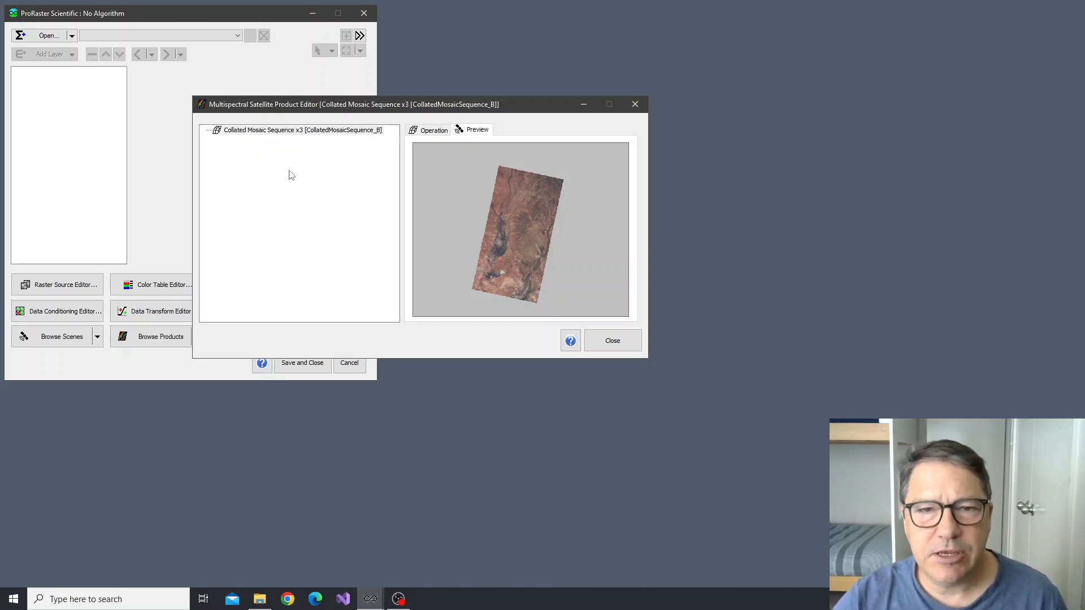
# Create a pansharpened RGB render algorithm for the collated mosaic sequence using the Natural Color with Atmospheric Removal band combination
pyautogui.click(263, 131)
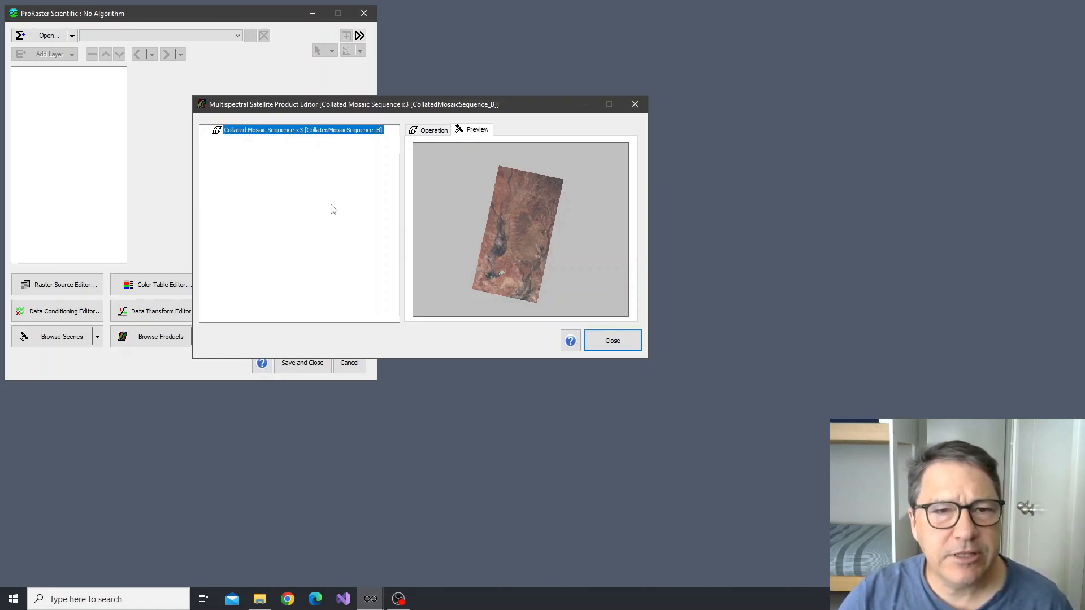
pyautogui.rightClick(262, 134)
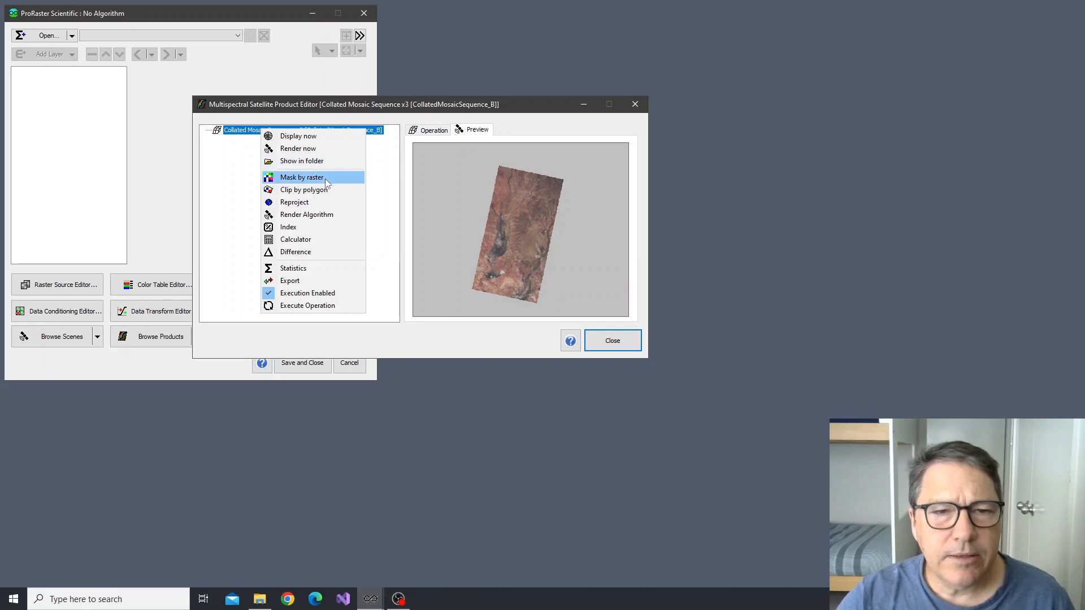
pyautogui.click(331, 220)
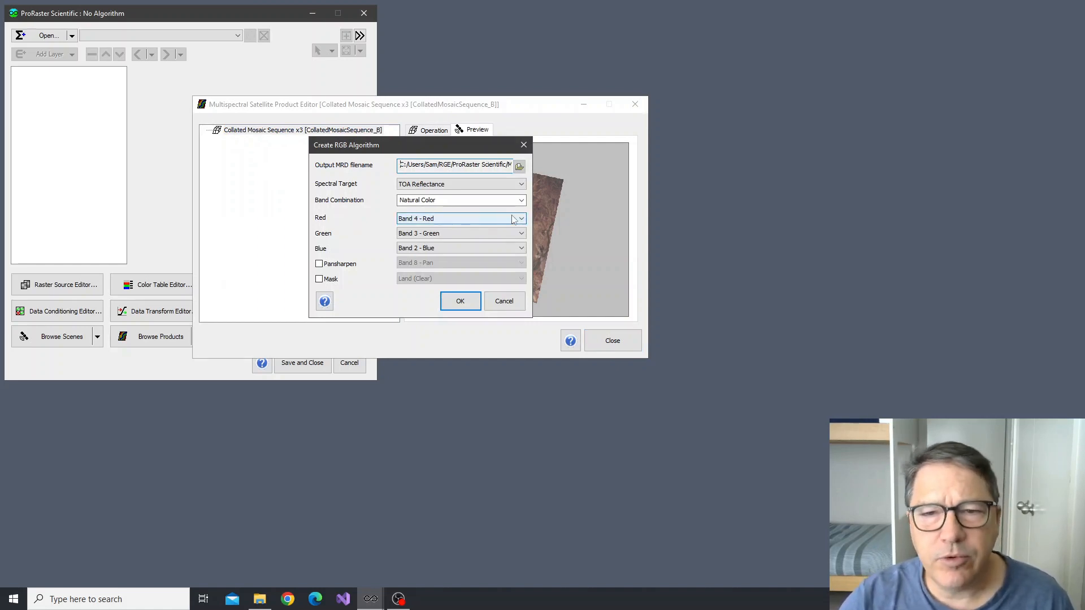
pyautogui.click(521, 200)
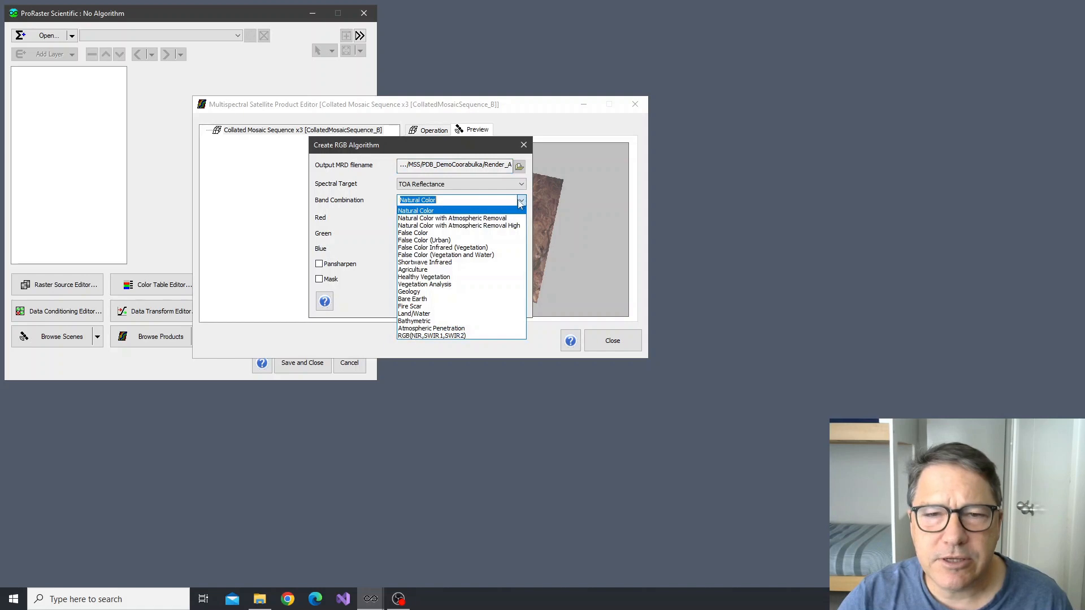
pyautogui.click(472, 220)
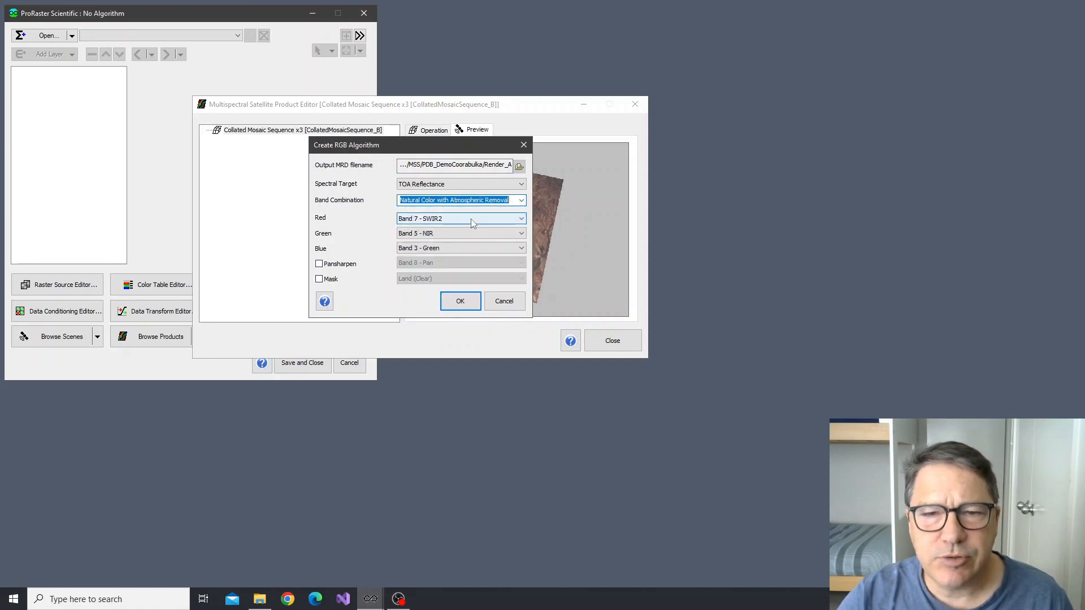
pyautogui.click(344, 265)
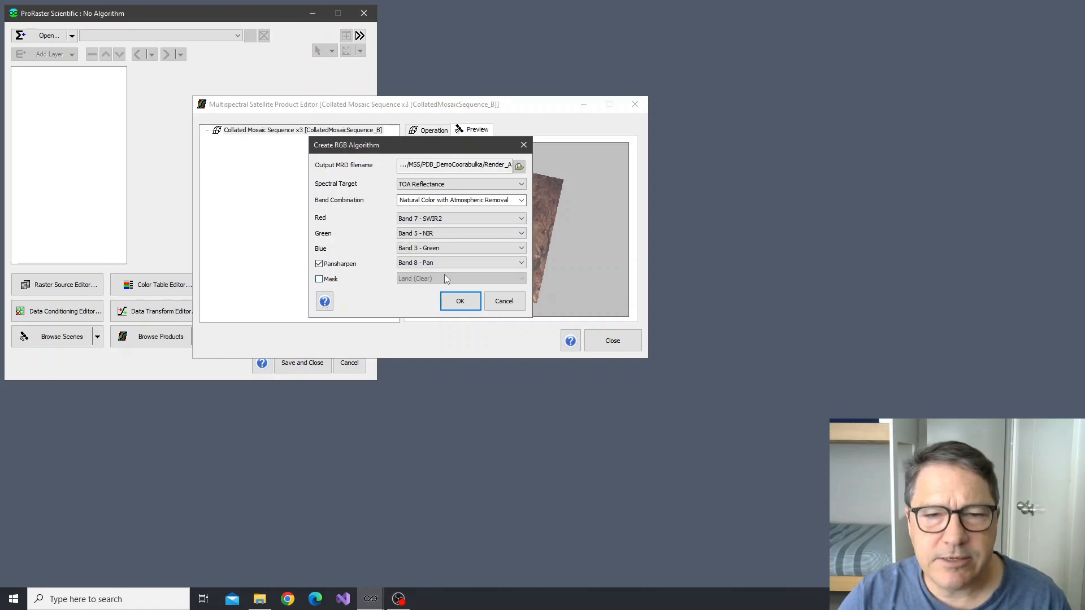
pyautogui.click(450, 303)
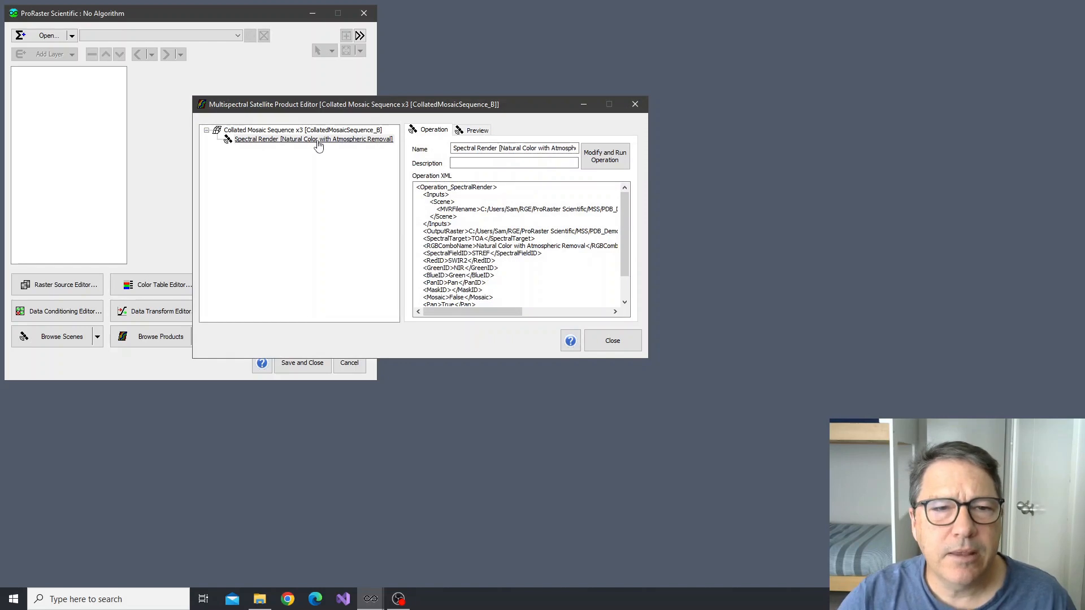
# Open the new spectral render in ProRaster, examine its default coordinate system details, and close the algorithm
pyautogui.rightClick(318, 144)
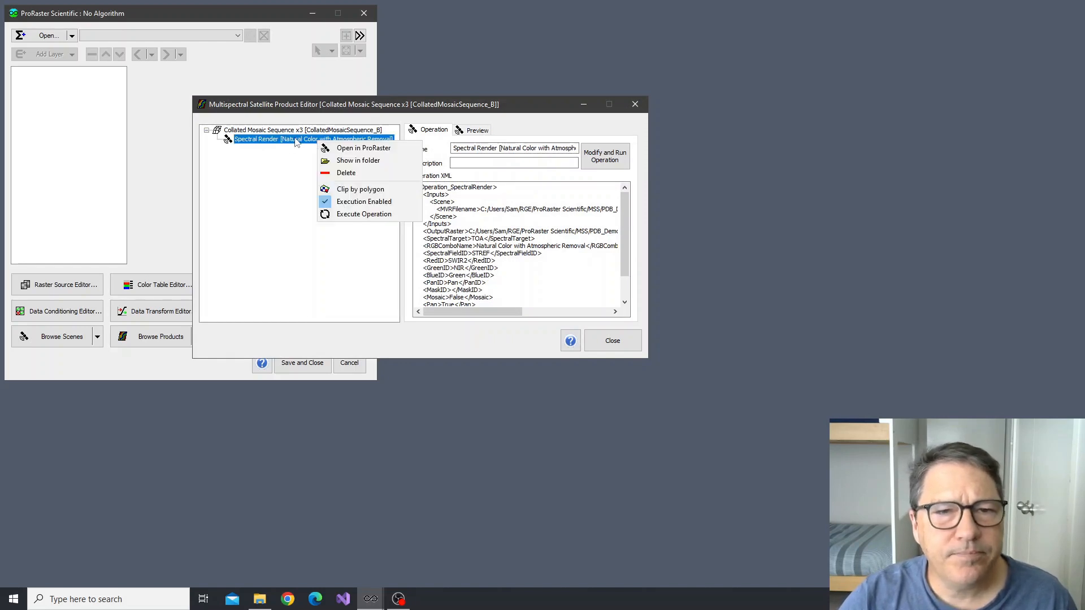
pyautogui.click(371, 149)
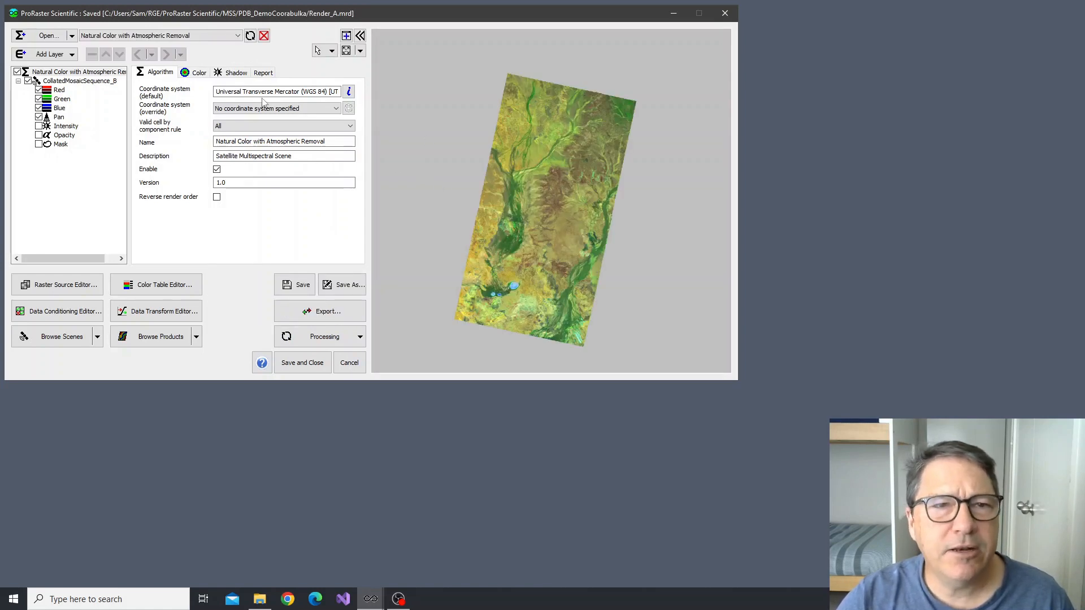
pyautogui.click(65, 74)
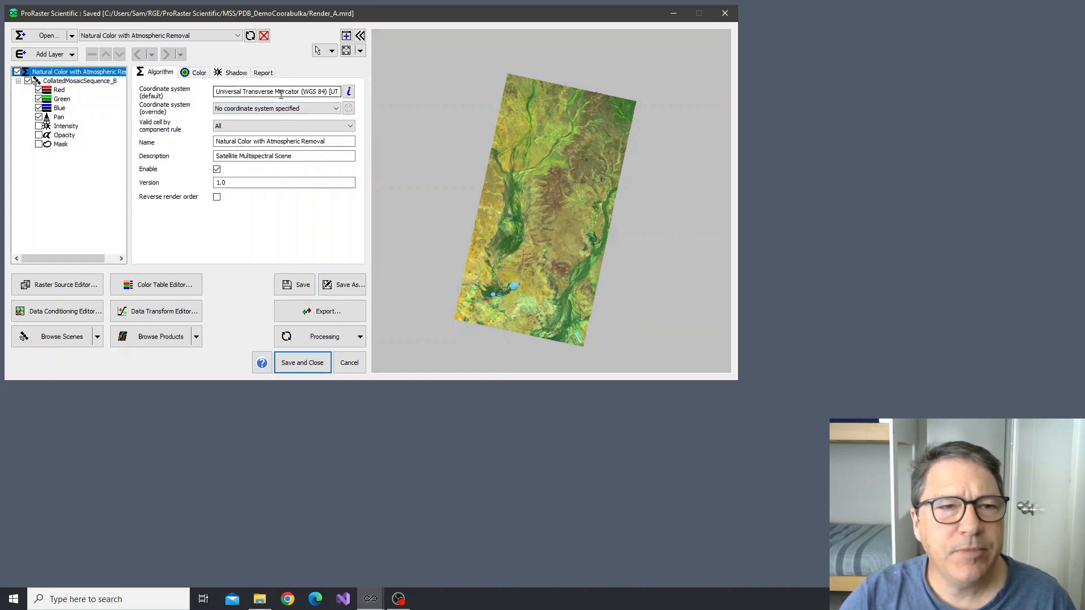
pyautogui.click(350, 93)
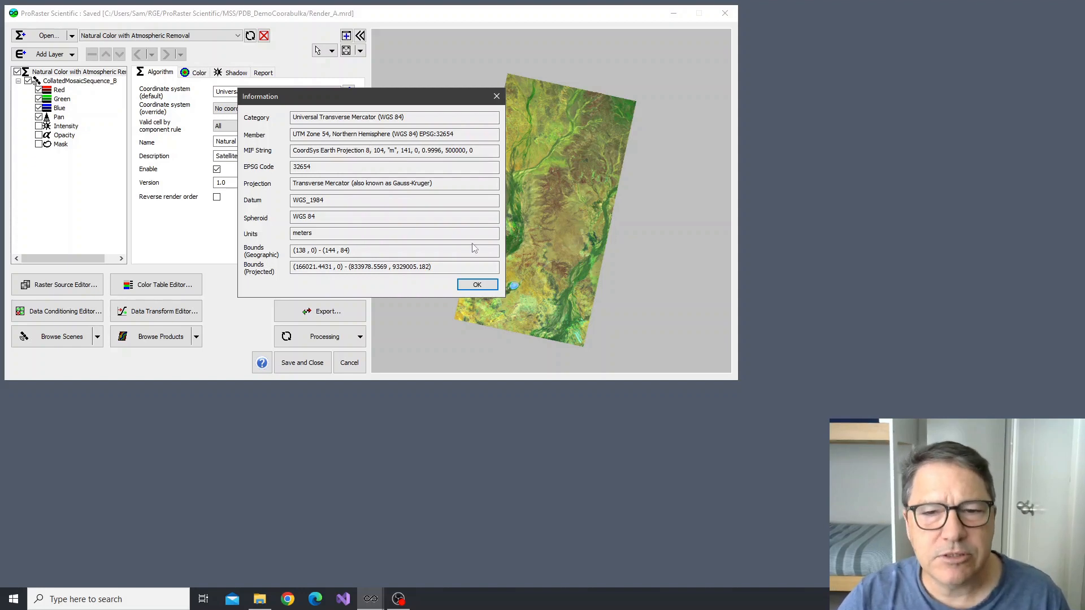
pyautogui.click(476, 284)
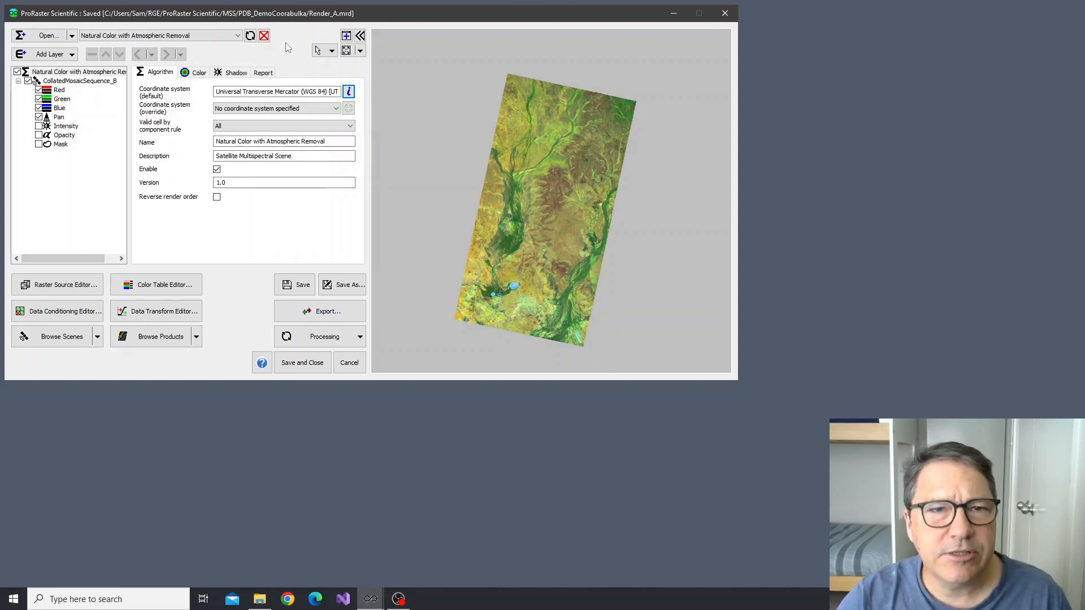
pyautogui.click(264, 36)
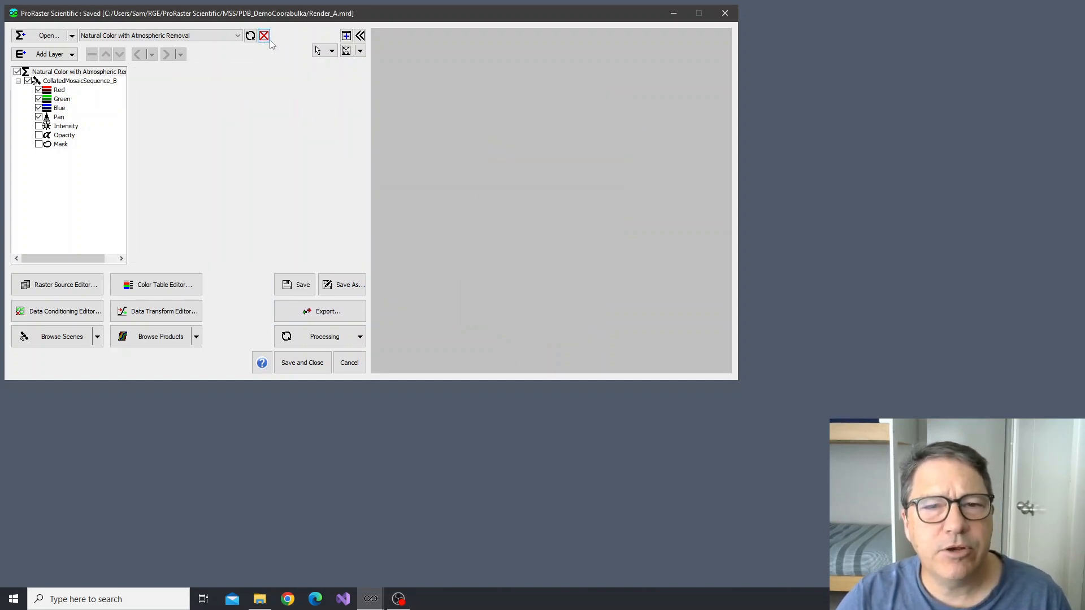
# Return to the product editor and start an Index operation on the collated mosaic sequence
pyautogui.click(410, 100)
pyautogui.click(261, 131)
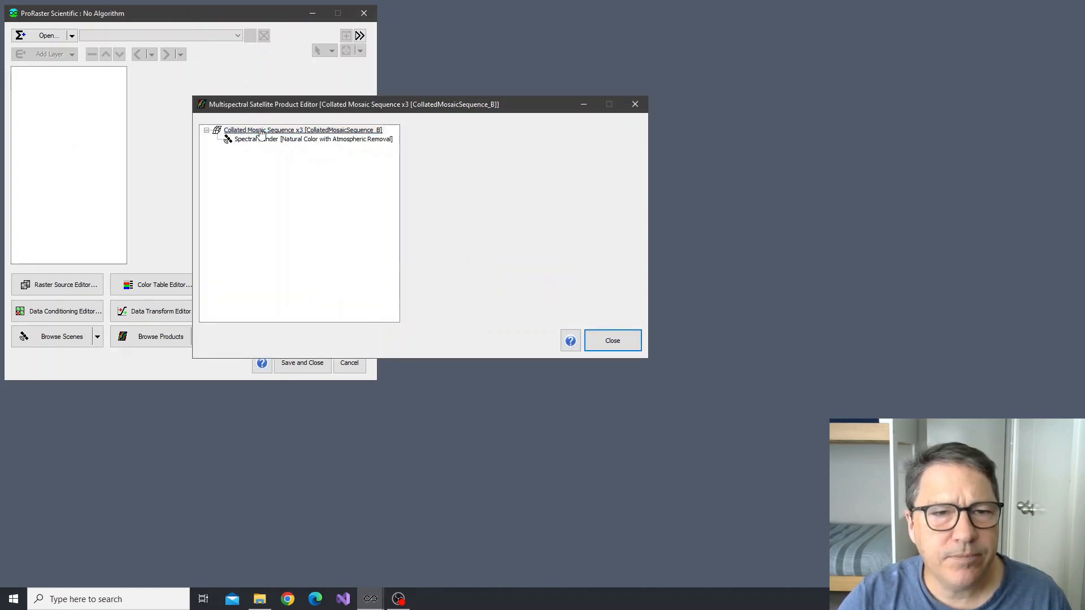
pyautogui.rightClick(262, 133)
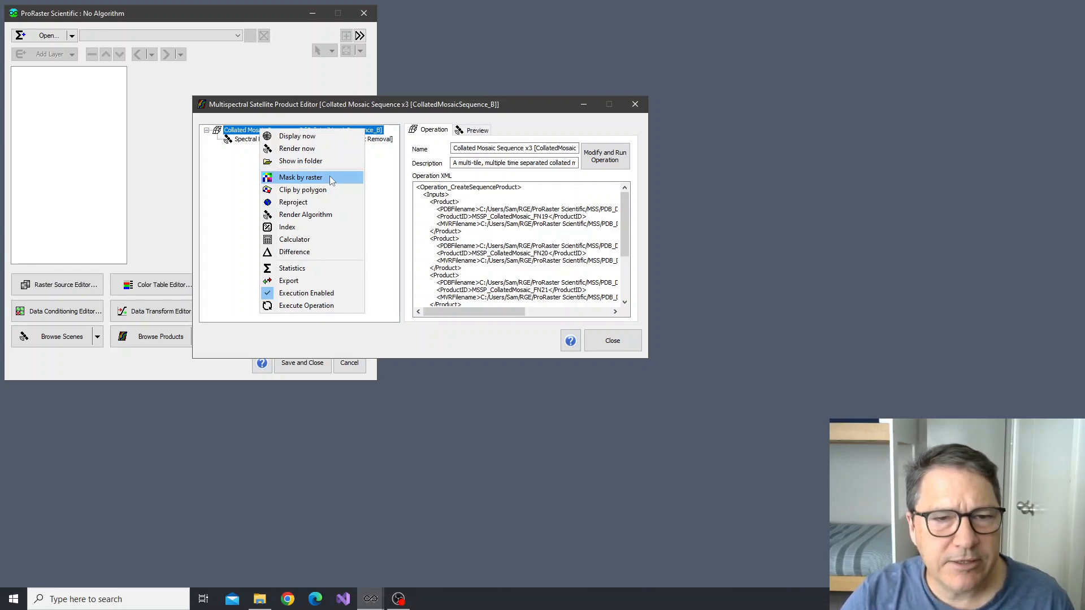
pyautogui.click(308, 232)
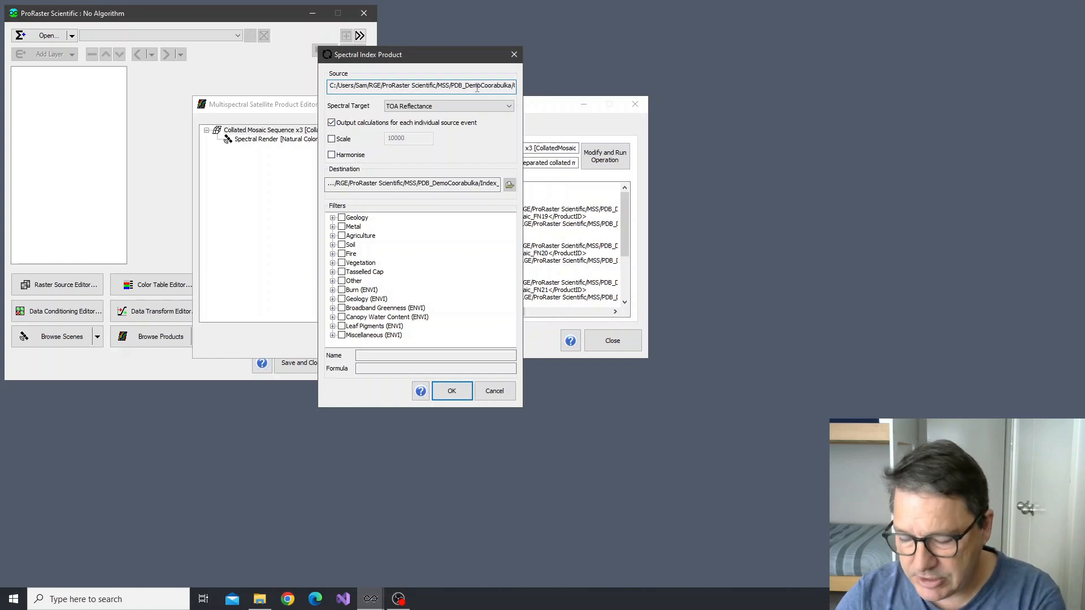
# Check the ends of the source and destination file paths for the spectral index product
pyautogui.press('End')
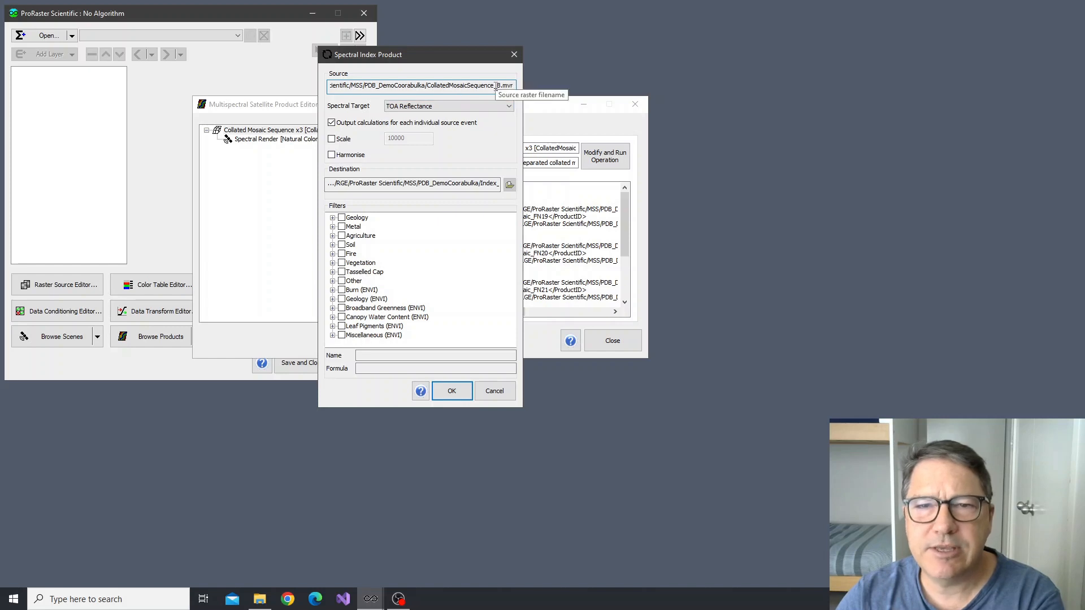
pyautogui.click(479, 183)
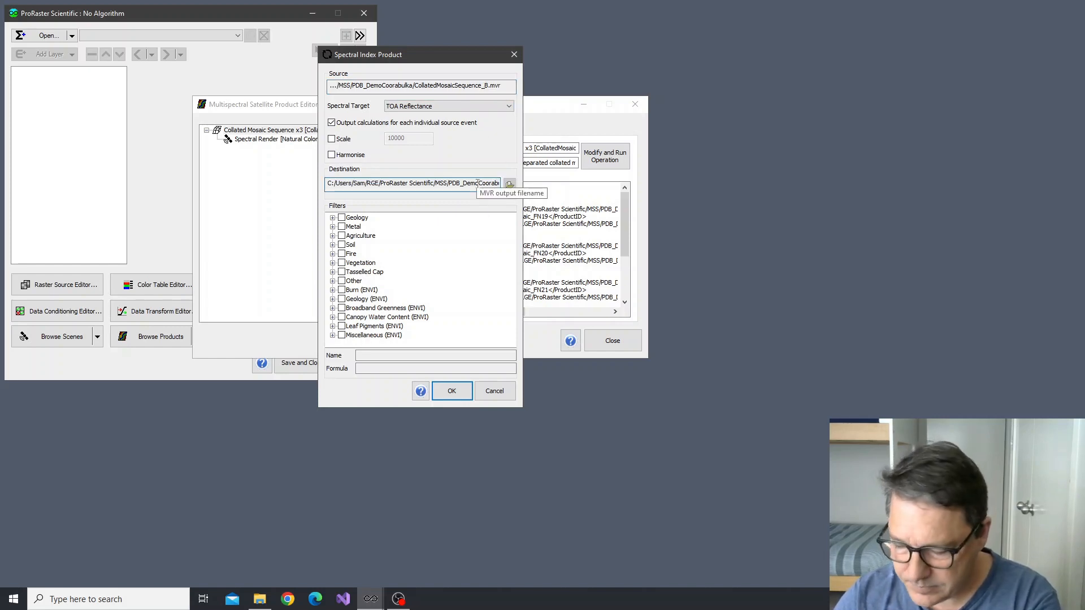
pyautogui.press('End')
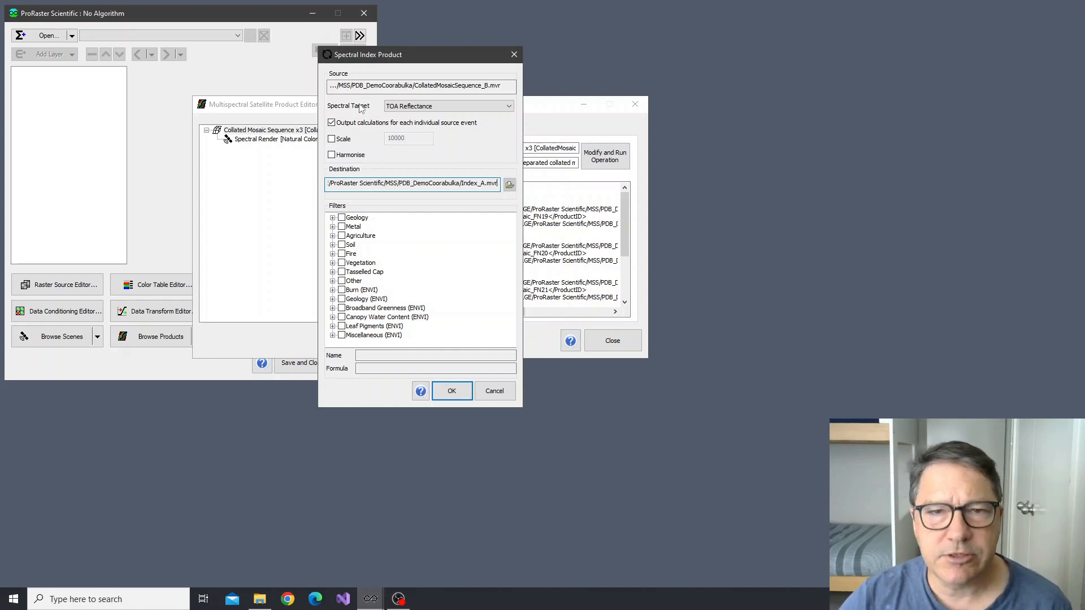
# Review the spectral target choices, keeping TOA Reflectance, and switch the input scaling option on and off again
pyautogui.click(458, 107)
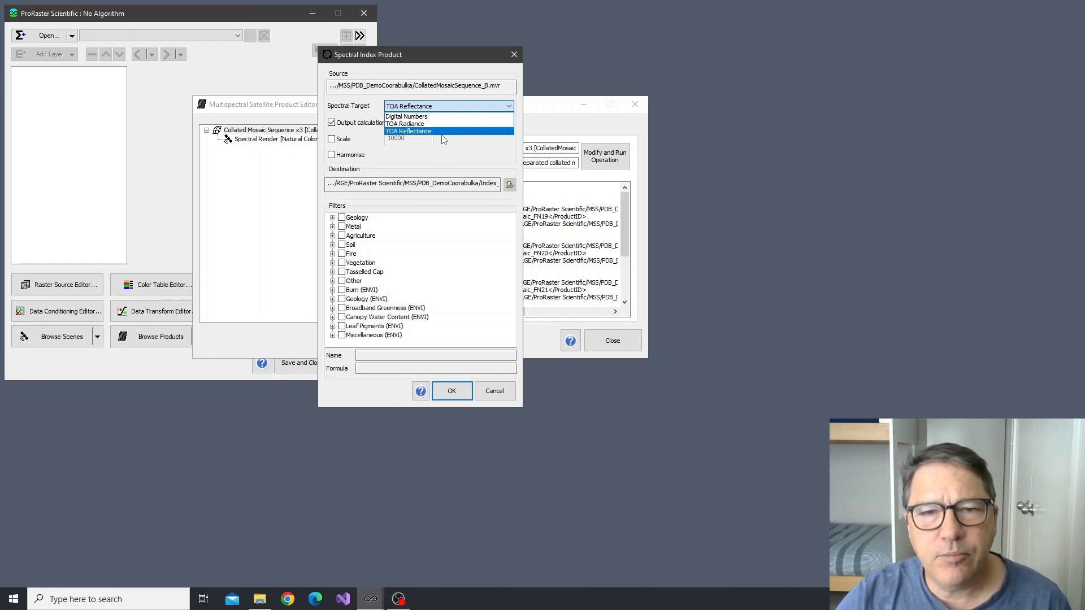
pyautogui.click(446, 132)
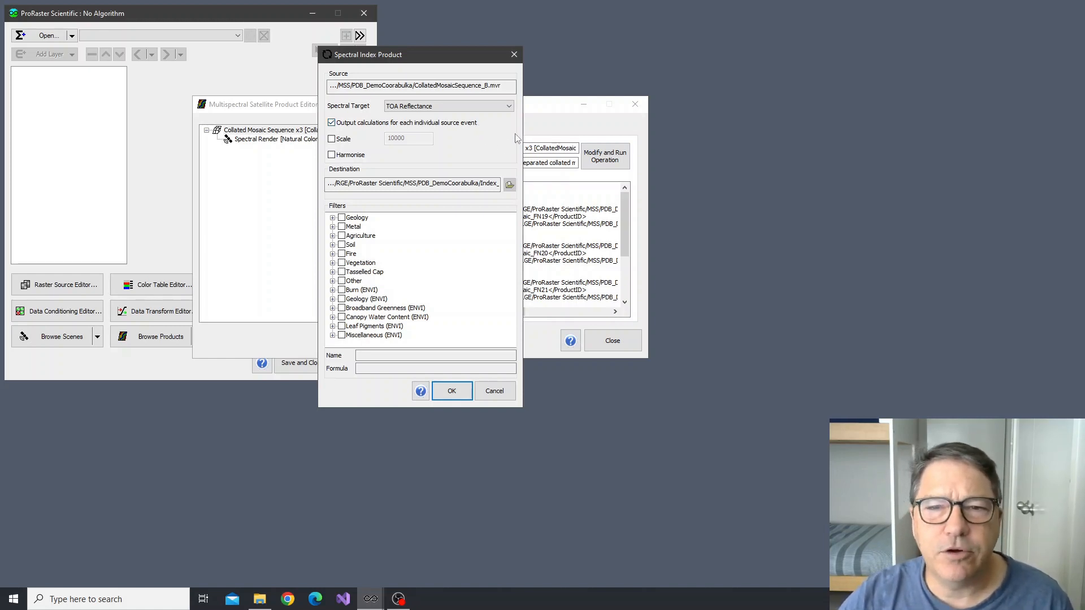
pyautogui.click(340, 142)
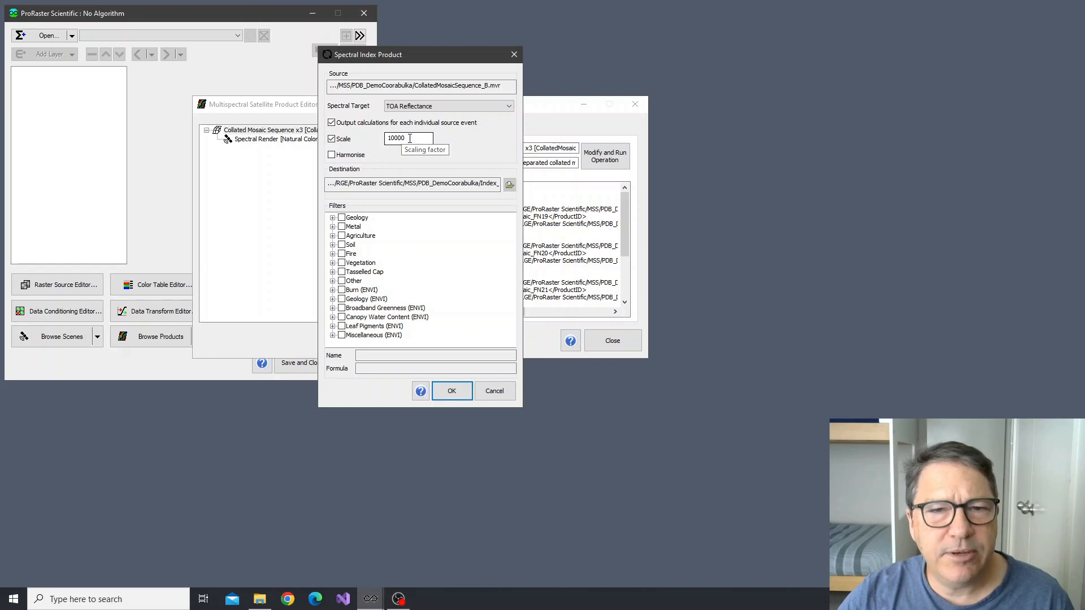
pyautogui.click(332, 139)
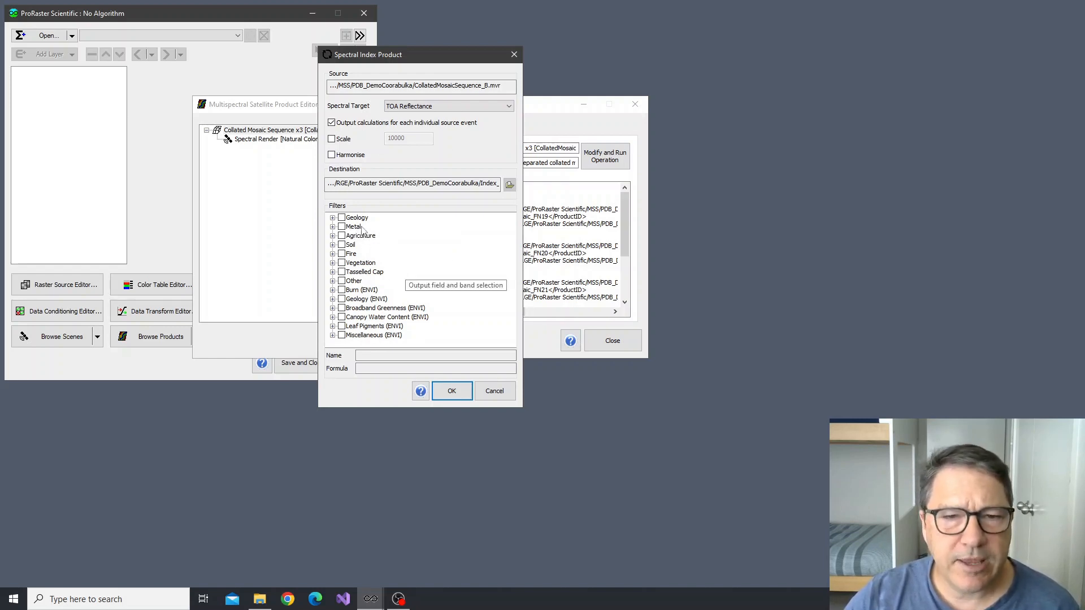
# Review the formulas of the Alteration and Carbonate indices under Geology and the Fe2+ index under Metal, then collapse both groups
pyautogui.click(332, 219)
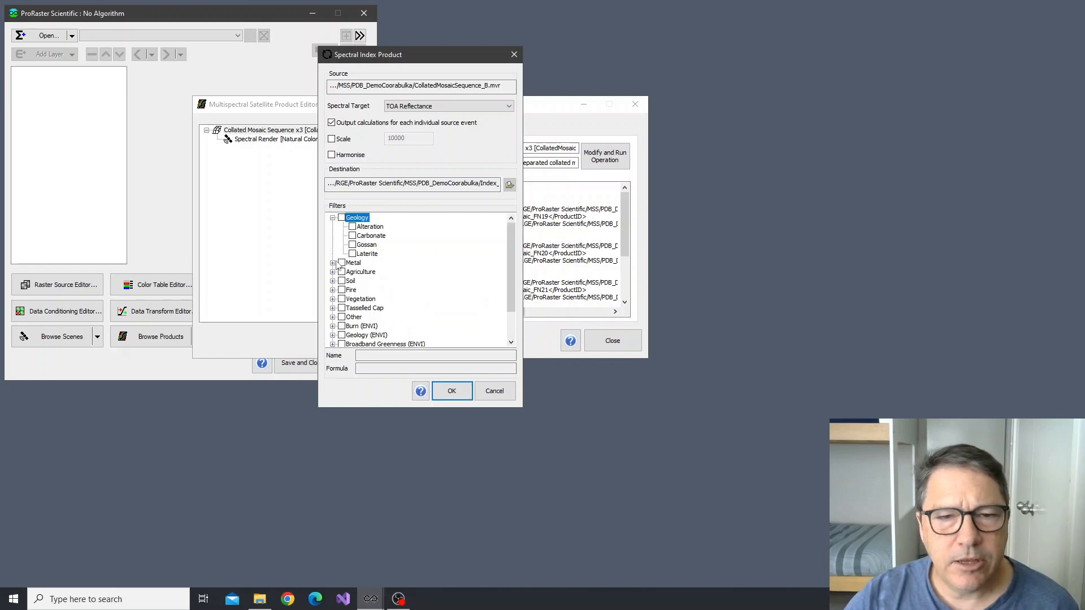
pyautogui.click(373, 227)
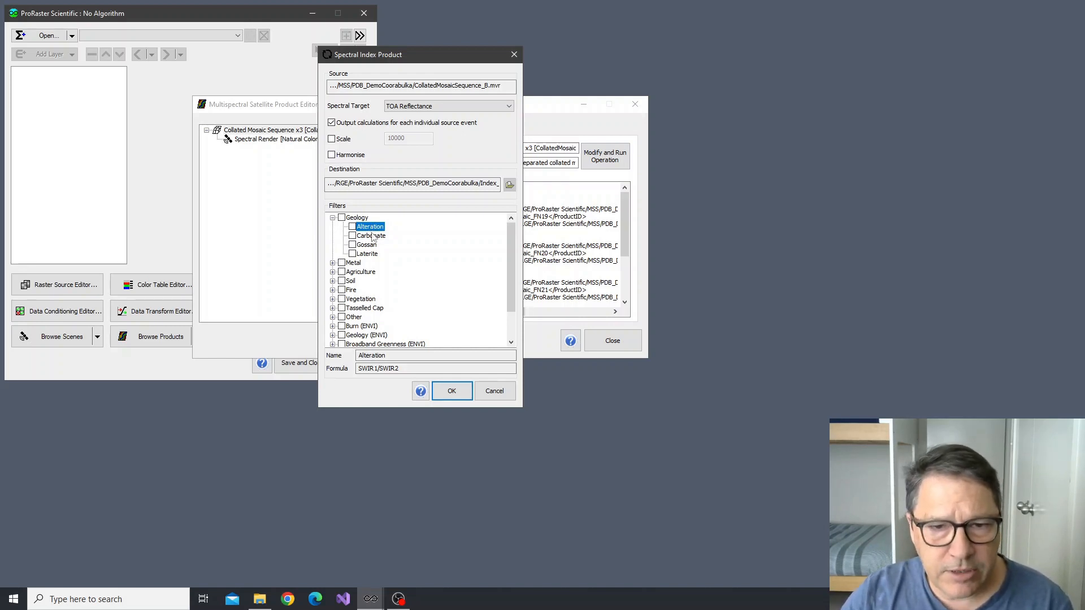
pyautogui.click(371, 236)
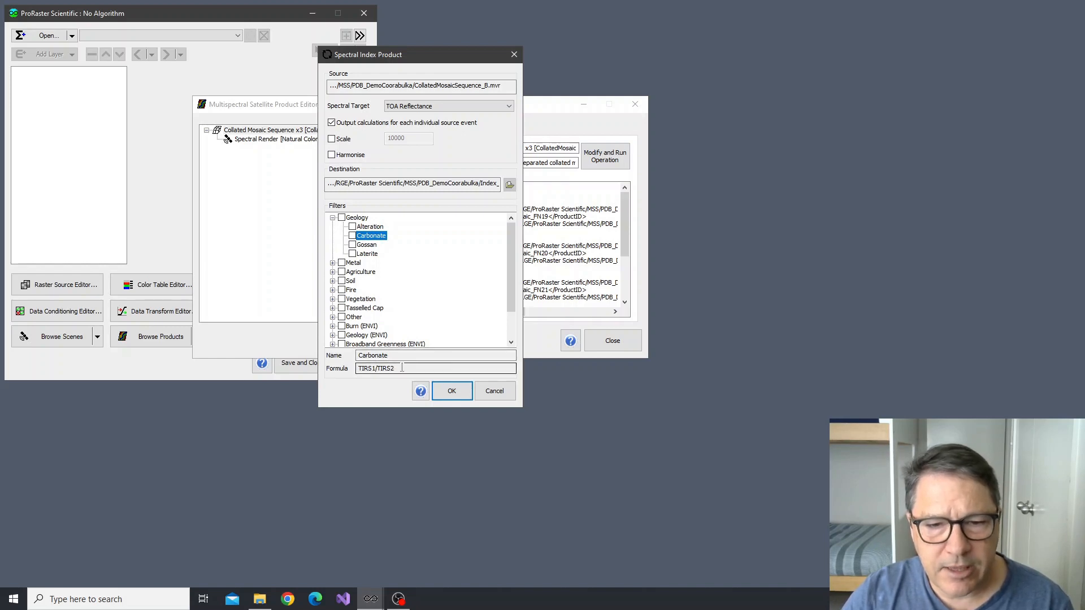
pyautogui.click(332, 263)
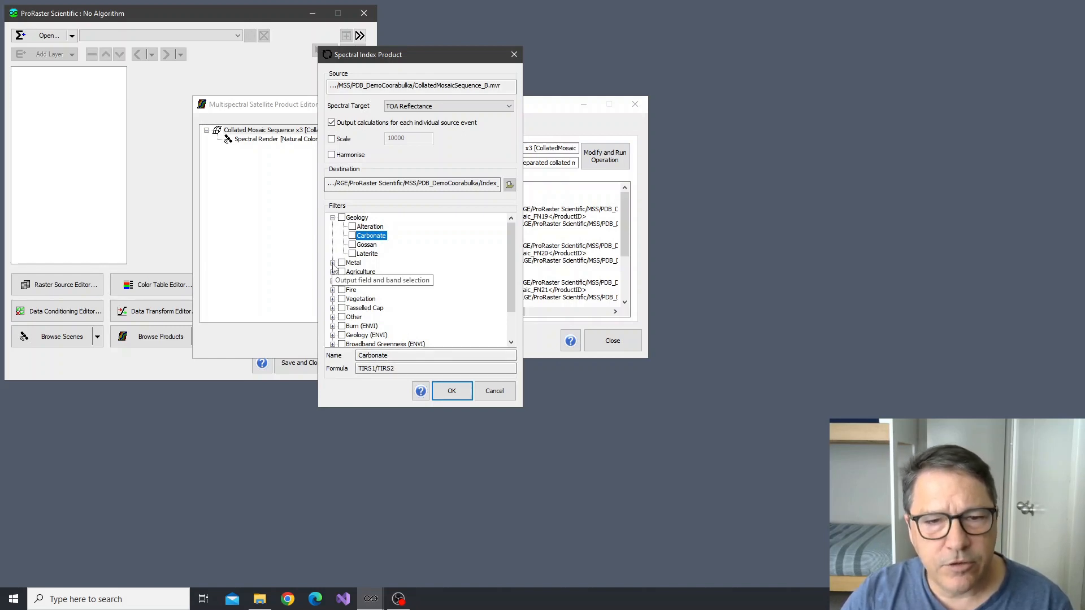
pyautogui.click(361, 255)
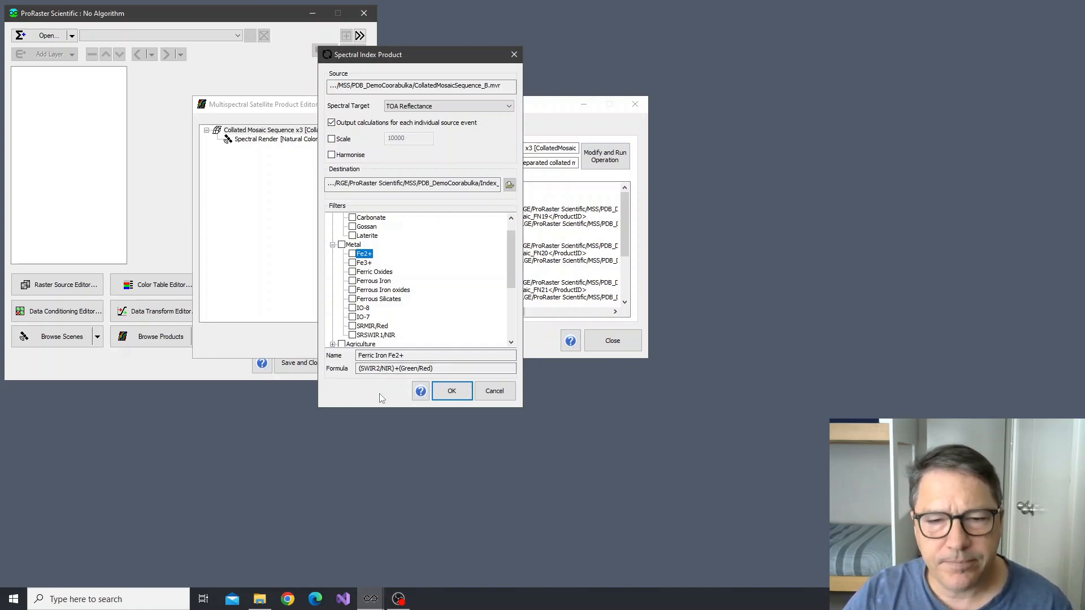
pyautogui.click(332, 245)
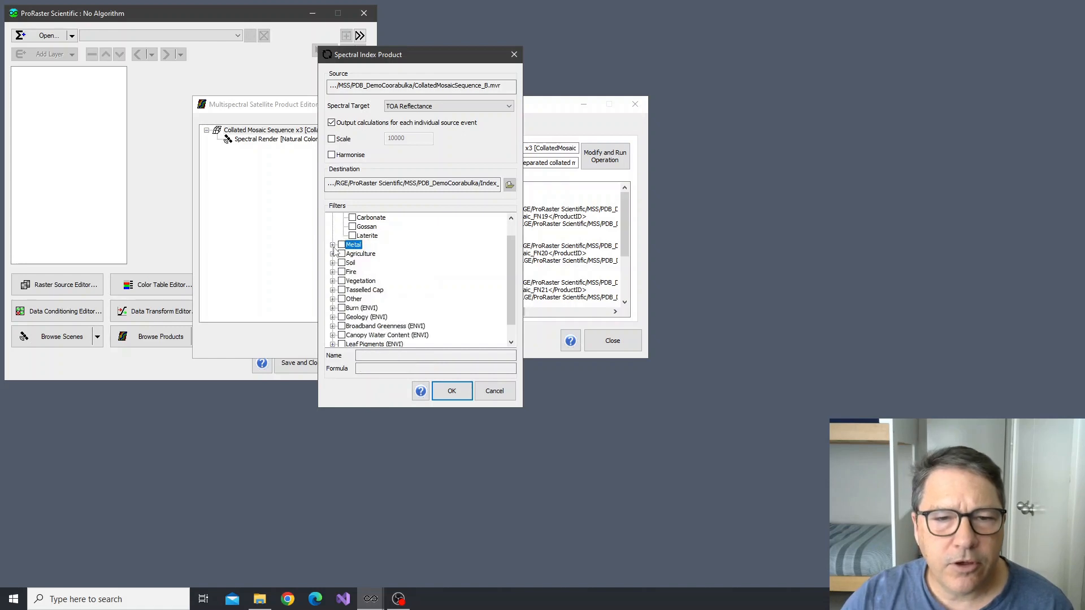
pyautogui.scroll(1, 335, 243)
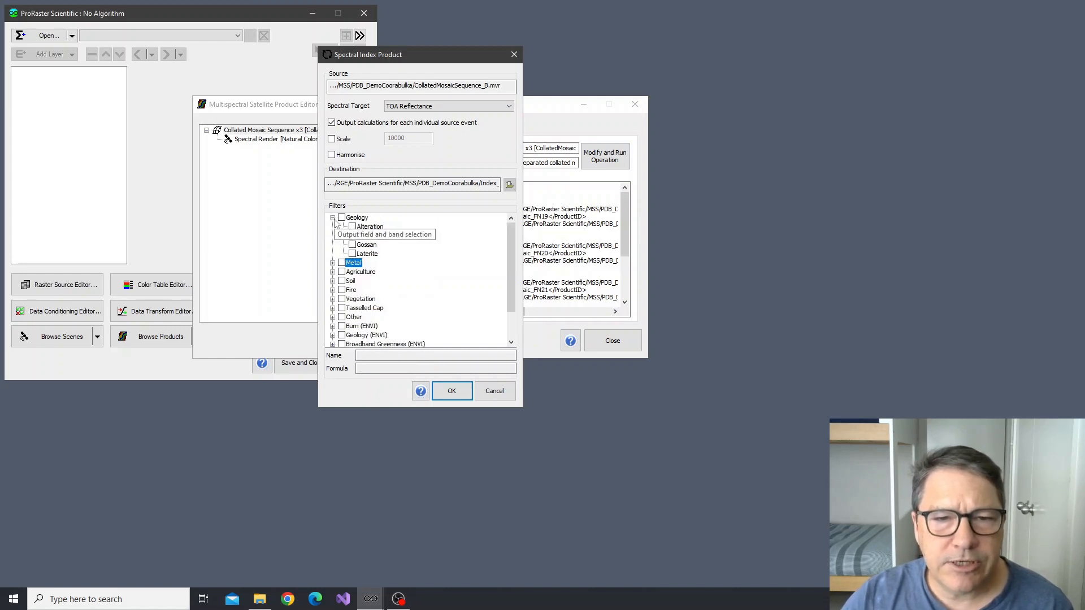
pyautogui.click(333, 218)
# Look through the Agriculture, Soil and Fire index groups, checking the formulas of ATSAVI, AFRI1600 and NBR
pyautogui.click(333, 236)
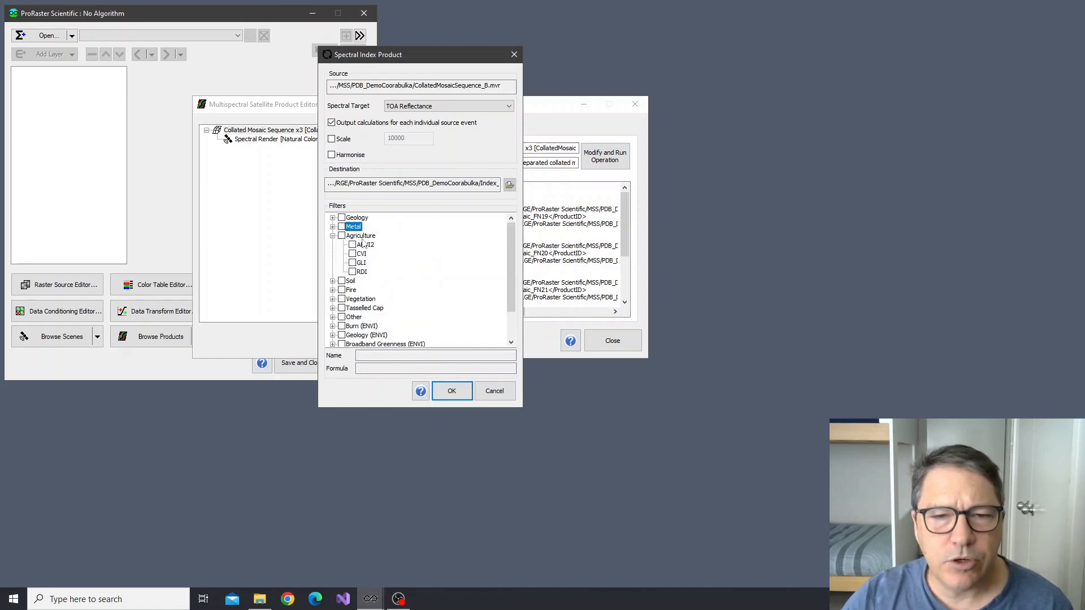
pyautogui.click(333, 236)
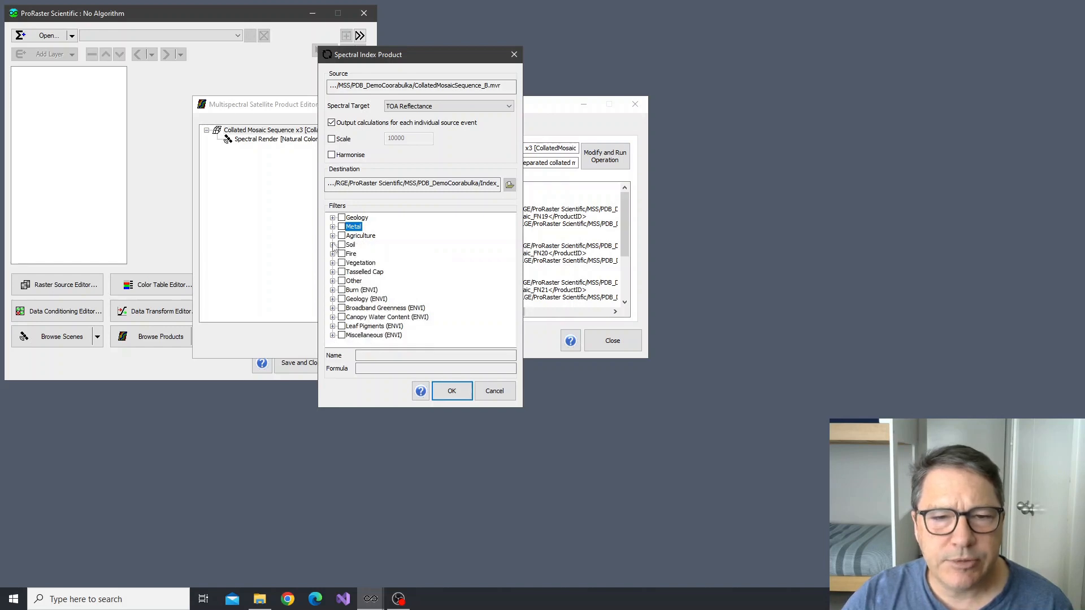
pyautogui.click(333, 245)
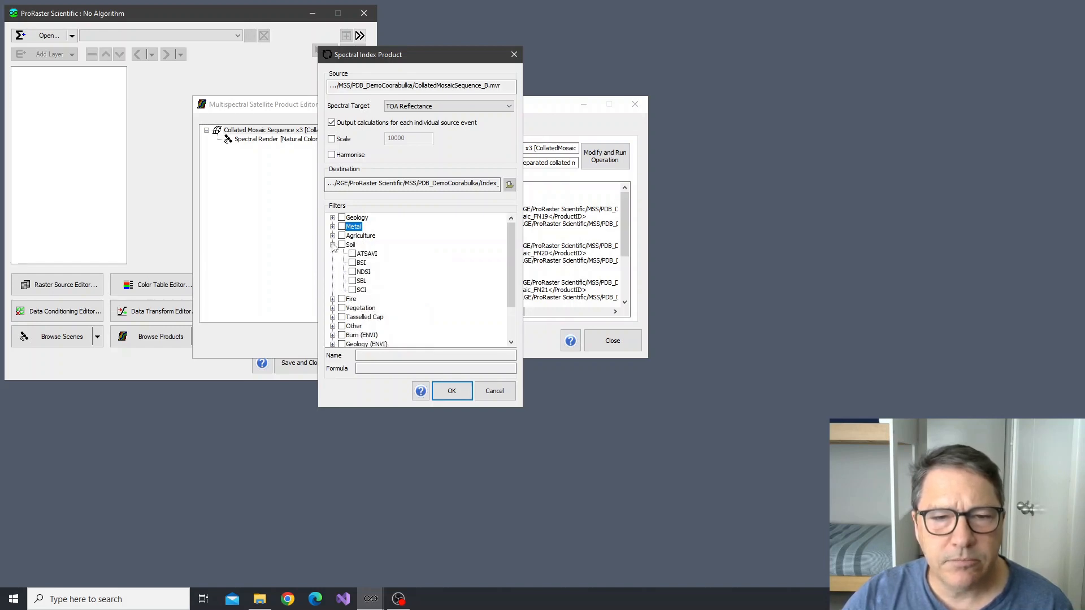
pyautogui.click(368, 254)
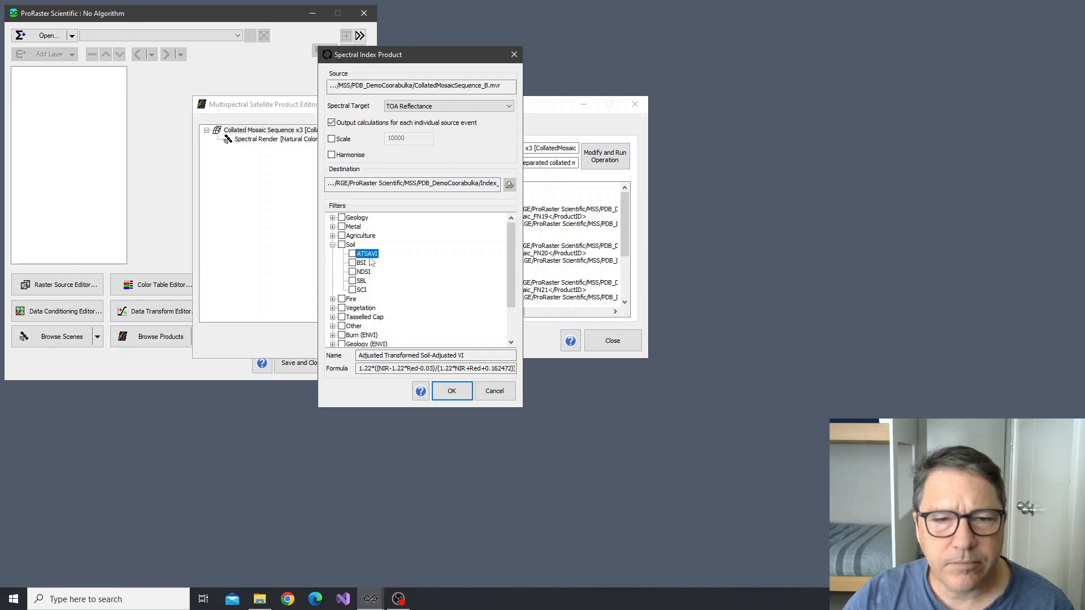
pyautogui.click(333, 245)
pyautogui.click(333, 255)
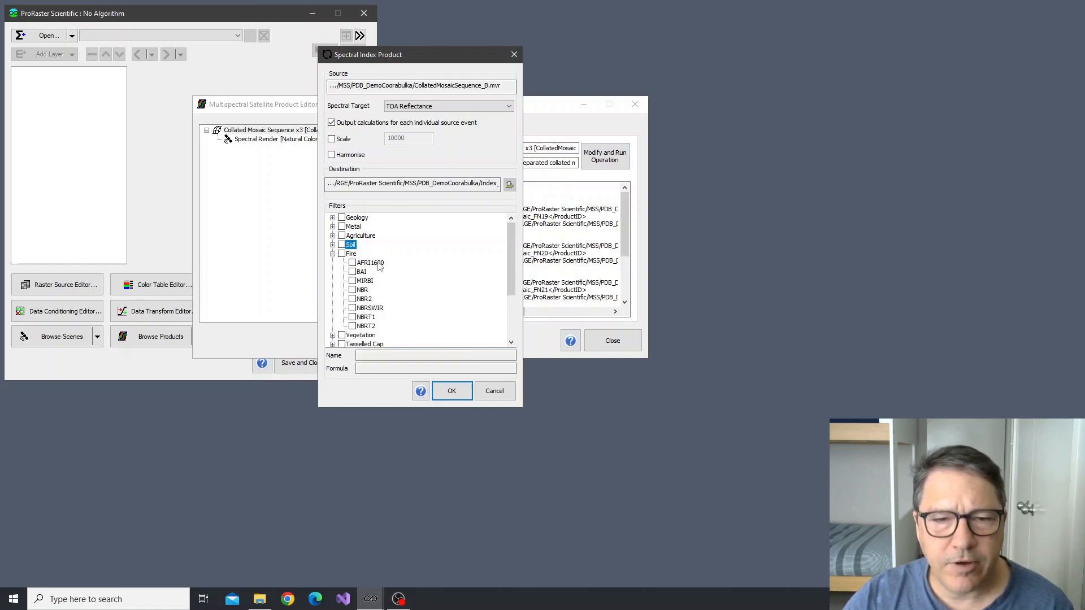
pyautogui.click(379, 265)
pyautogui.click(364, 290)
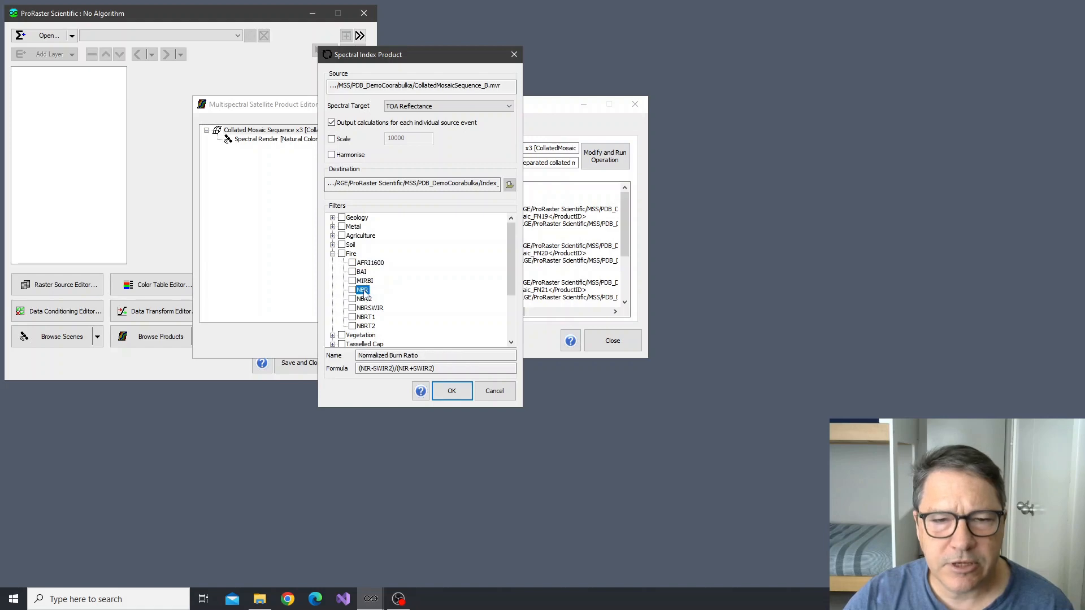
pyautogui.click(333, 254)
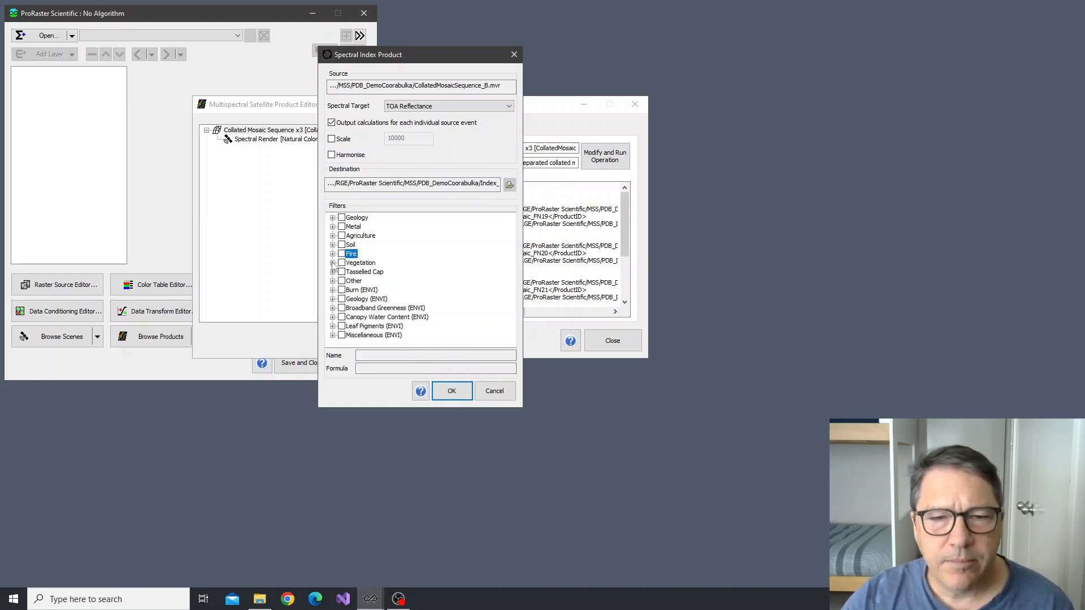
# Choose the NDVI index from the Vegetation group and run the Spectral Index operation
pyautogui.click(333, 262)
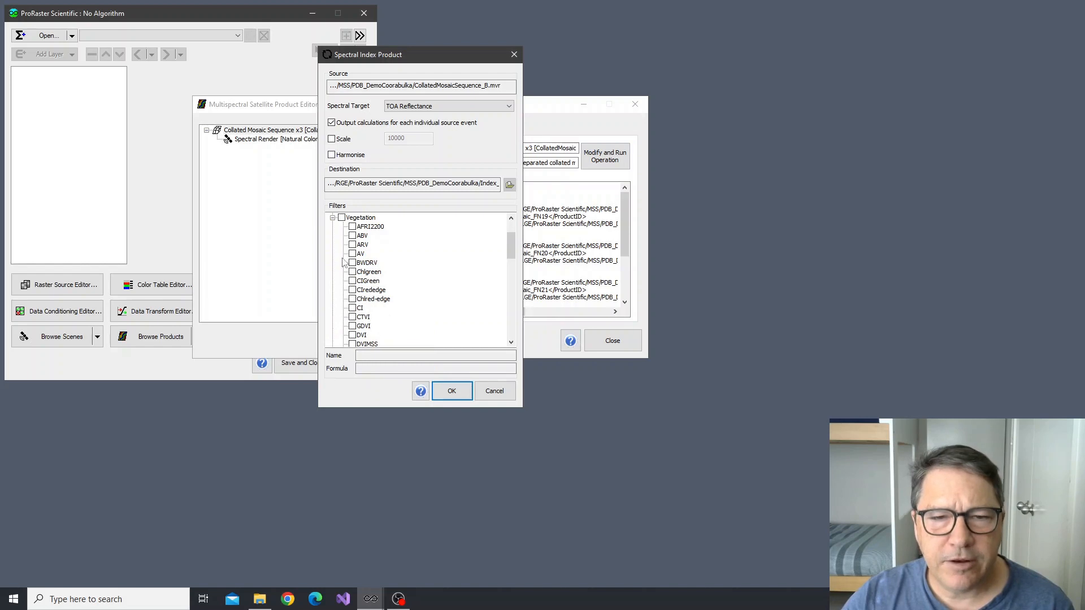
pyautogui.click(370, 227)
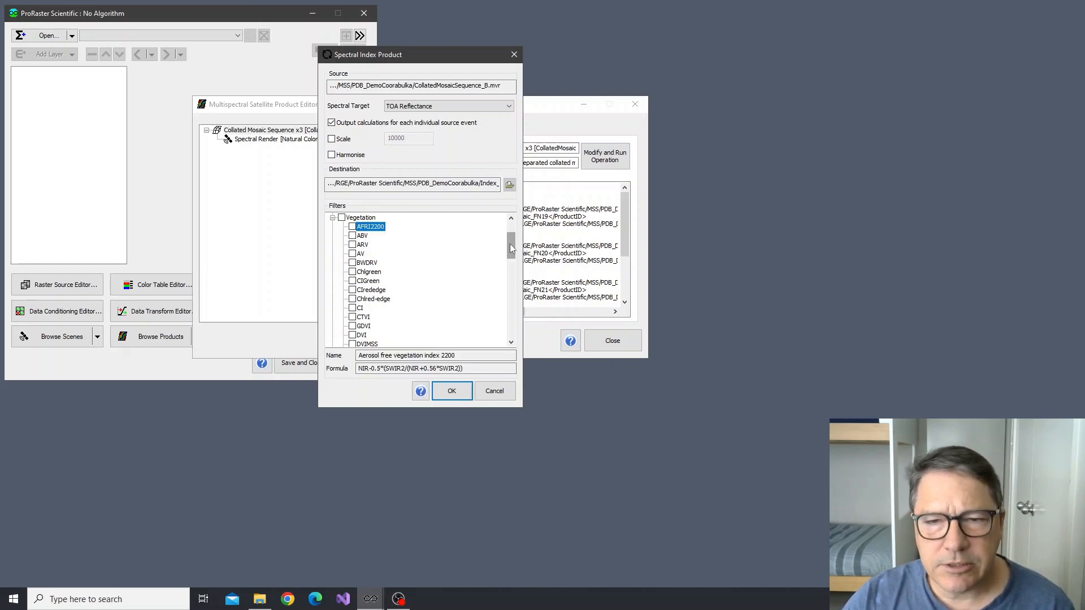
pyautogui.moveTo(510, 248); pyautogui.dragTo(518, 287)
pyautogui.click(365, 263)
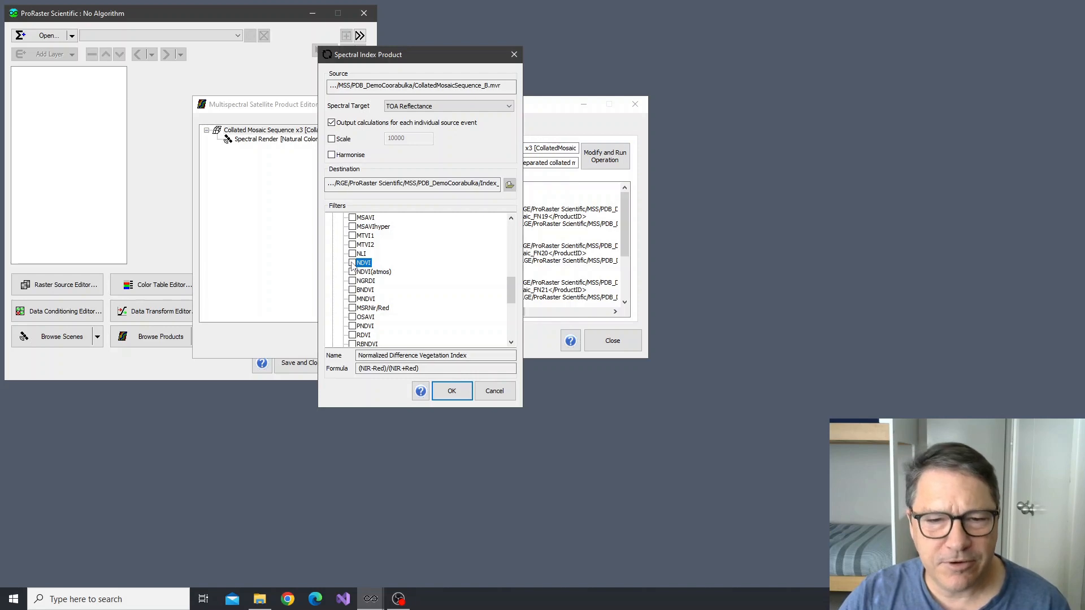
pyautogui.click(352, 264)
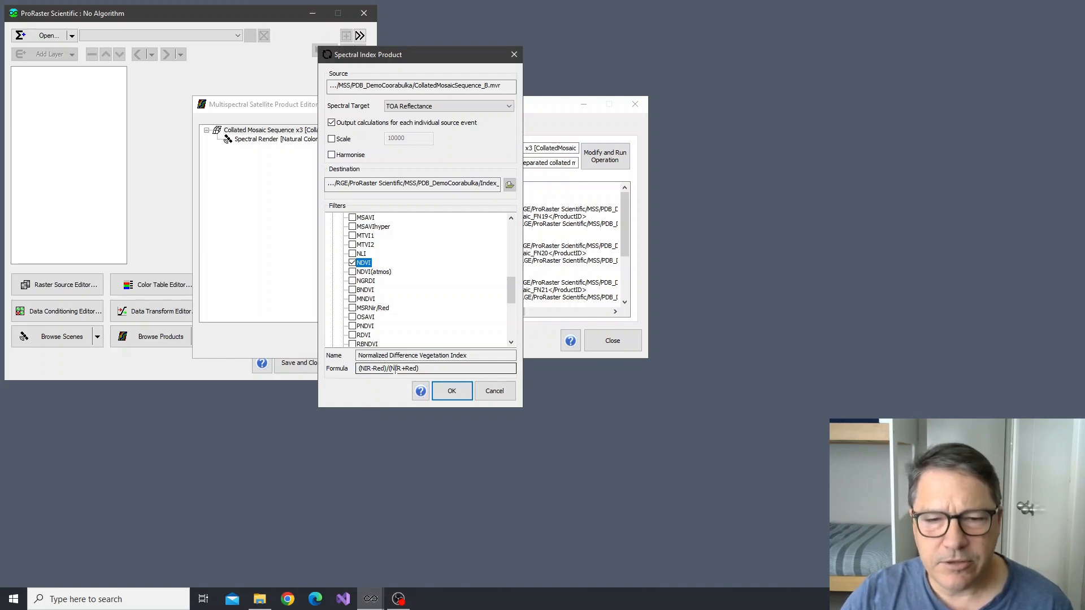
pyautogui.click(452, 392)
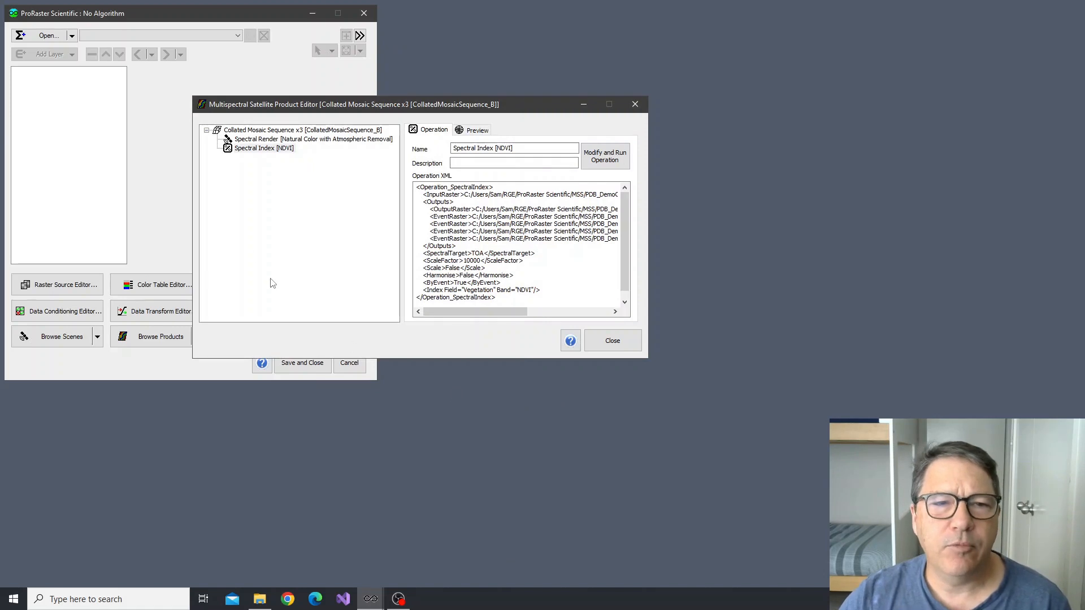
# Preview the NDVI spectral index product and examine the river channels and lakes near its southern end up close
pyautogui.click(257, 149)
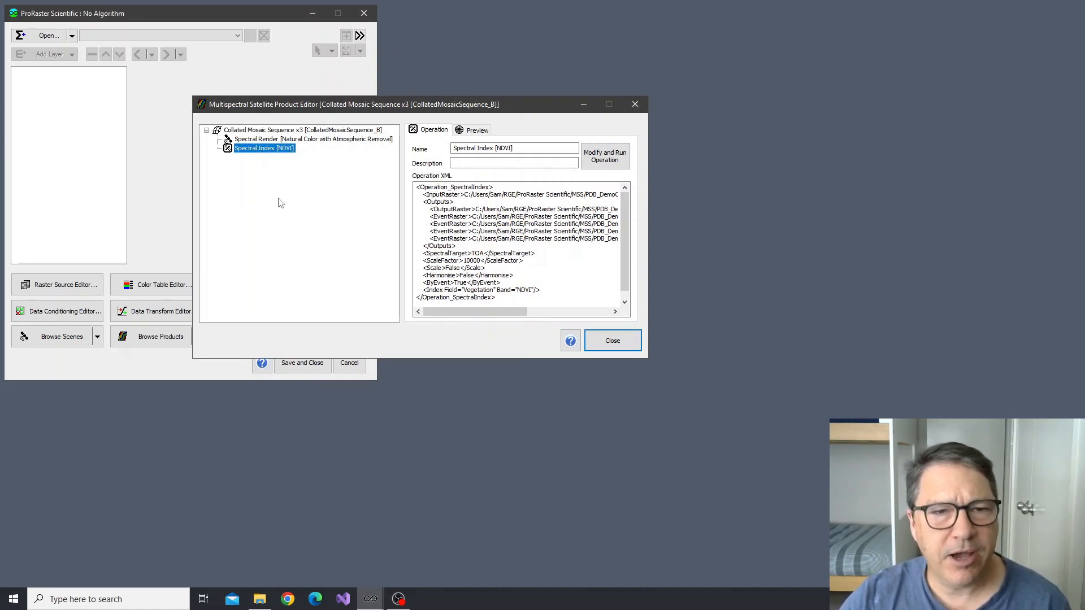
pyautogui.click(477, 131)
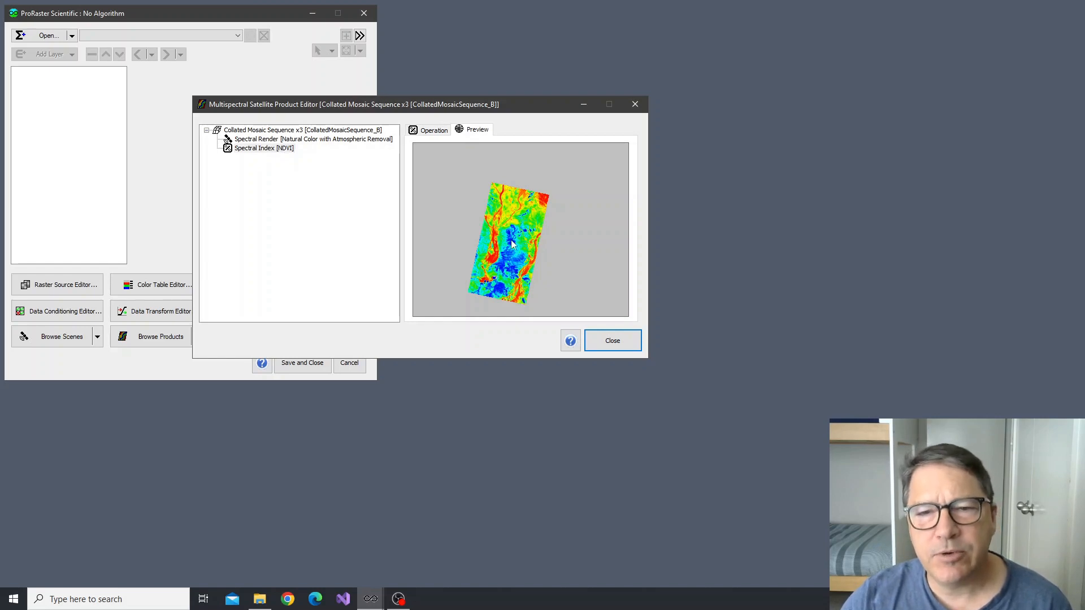
pyautogui.scroll(1, 506, 252)
pyautogui.moveTo(507, 259)
pyautogui.mouseDown()
pyautogui.moveTo(516, 240)
pyautogui.moveTo(508, 253)
pyautogui.mouseUp()
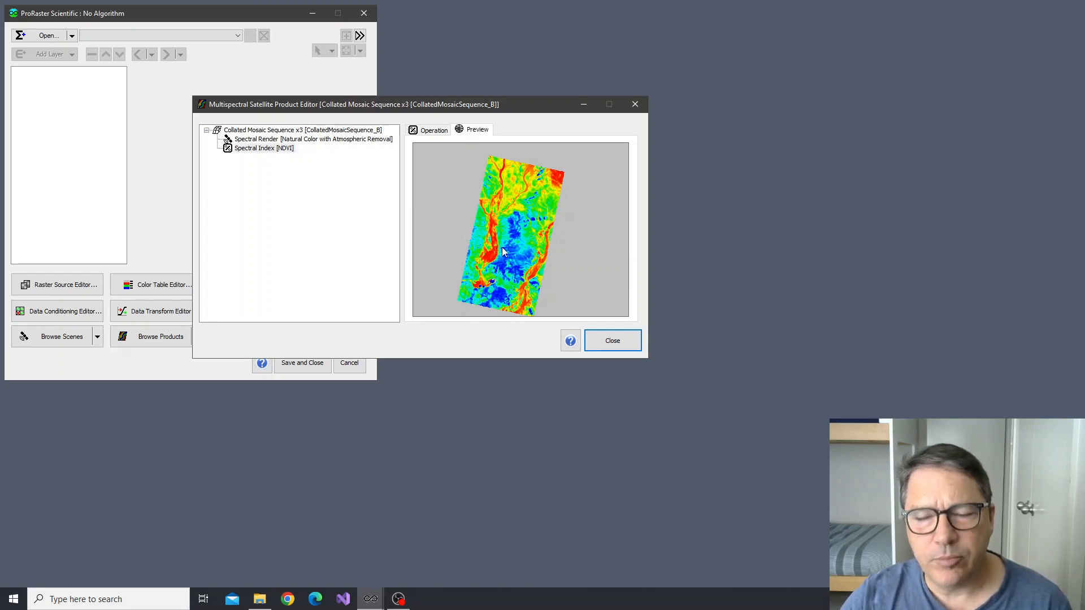
pyautogui.scroll(3, 508, 259)
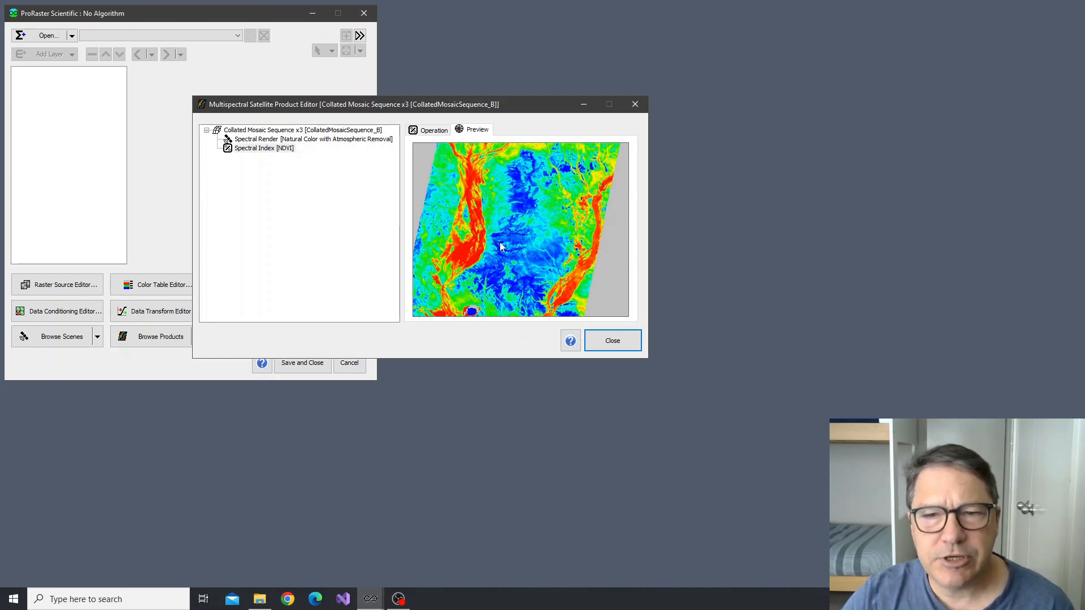
pyautogui.moveTo(487, 280); pyautogui.dragTo(506, 206)
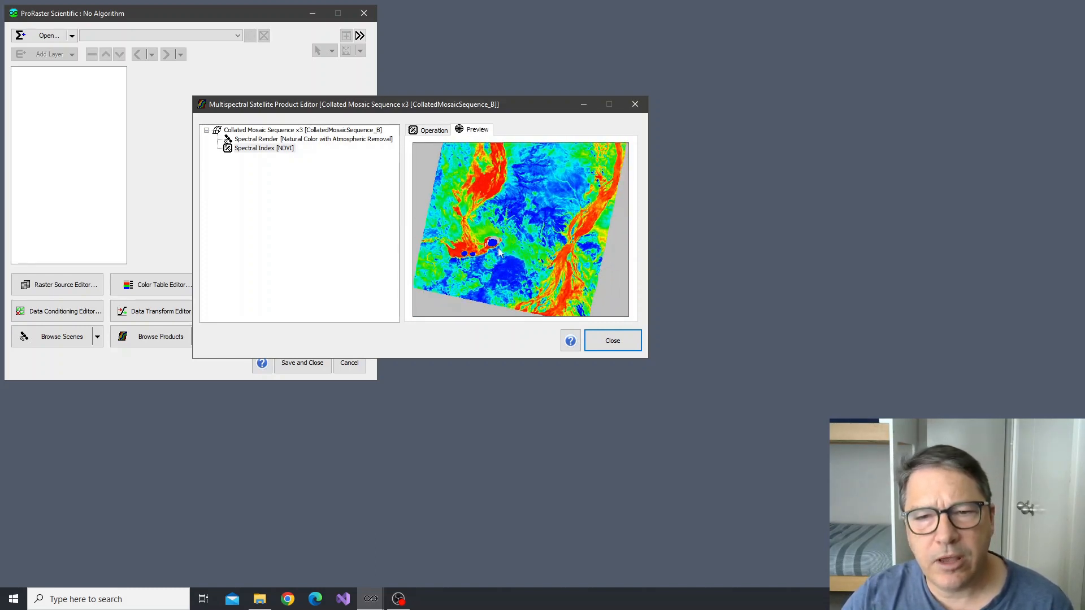
pyautogui.moveTo(491, 276); pyautogui.dragTo(514, 259)
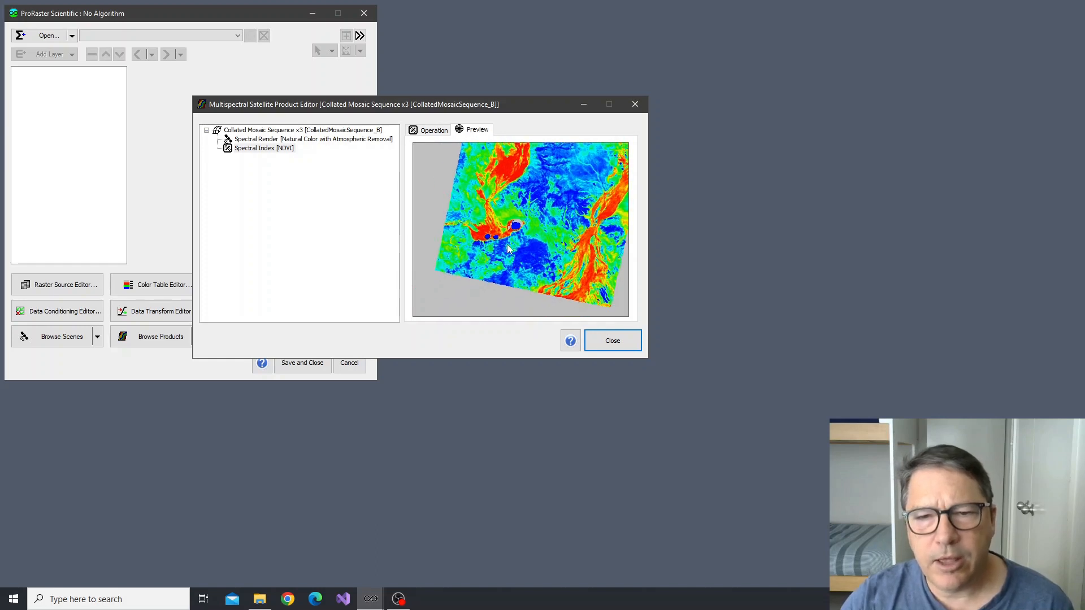
pyautogui.scroll(3, 506, 249)
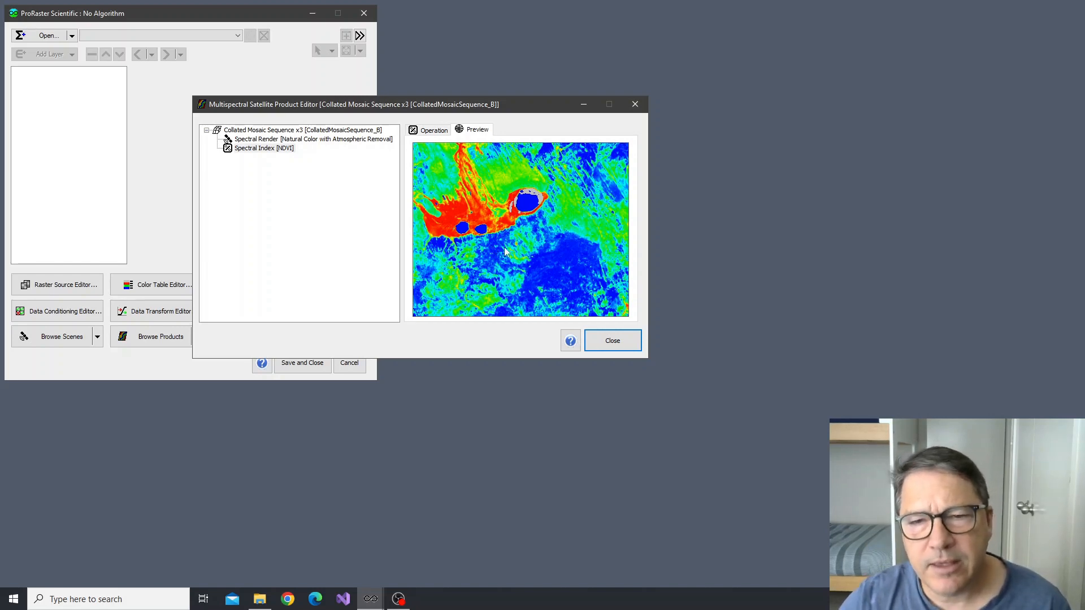
pyautogui.scroll(1, 515, 243)
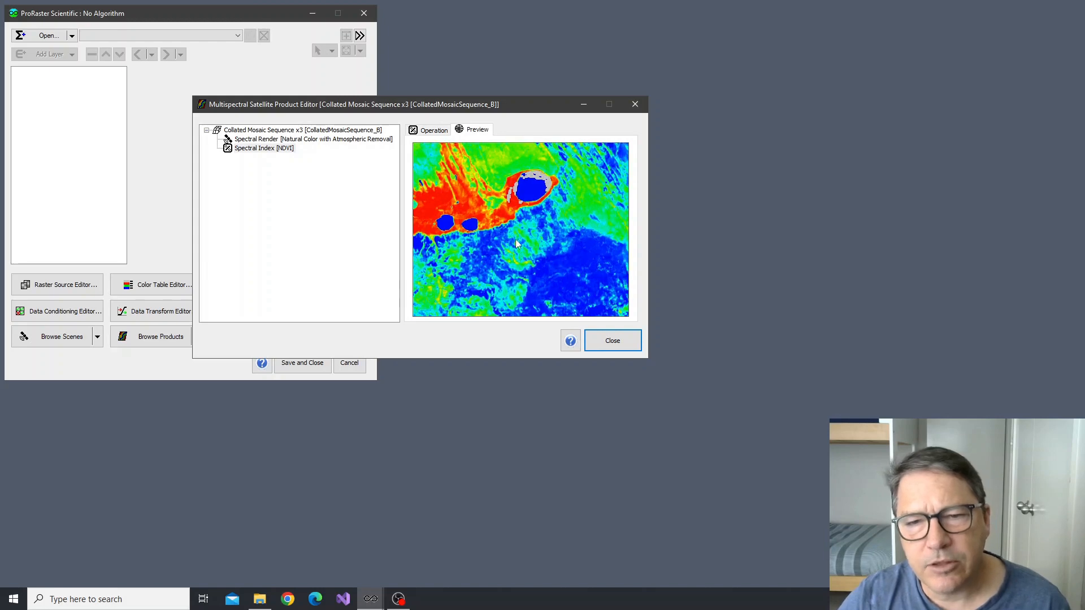
pyautogui.scroll(3, 516, 247)
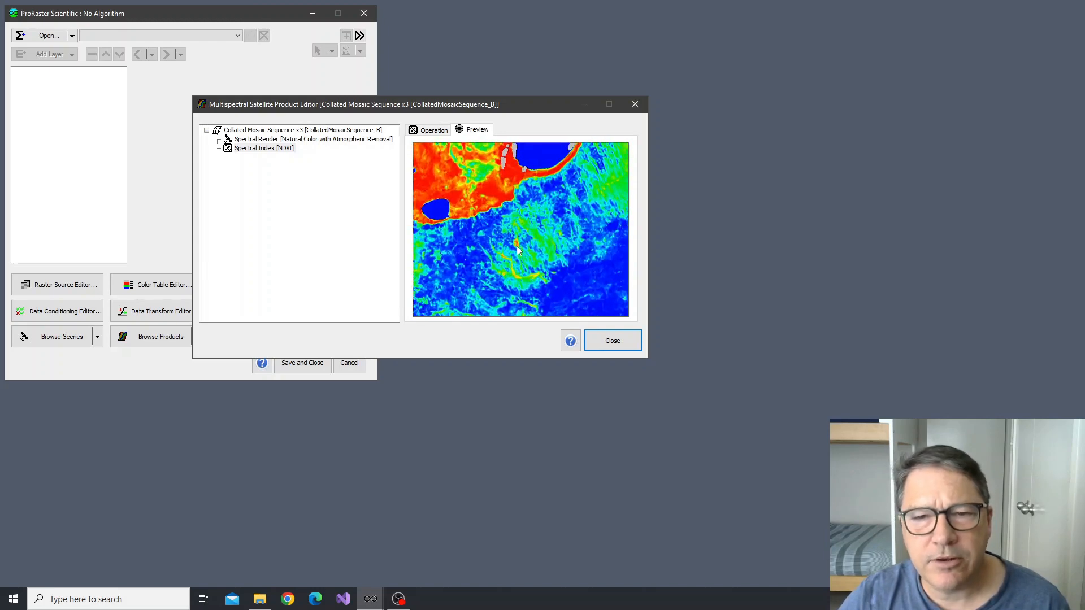
pyautogui.scroll(1, 518, 249)
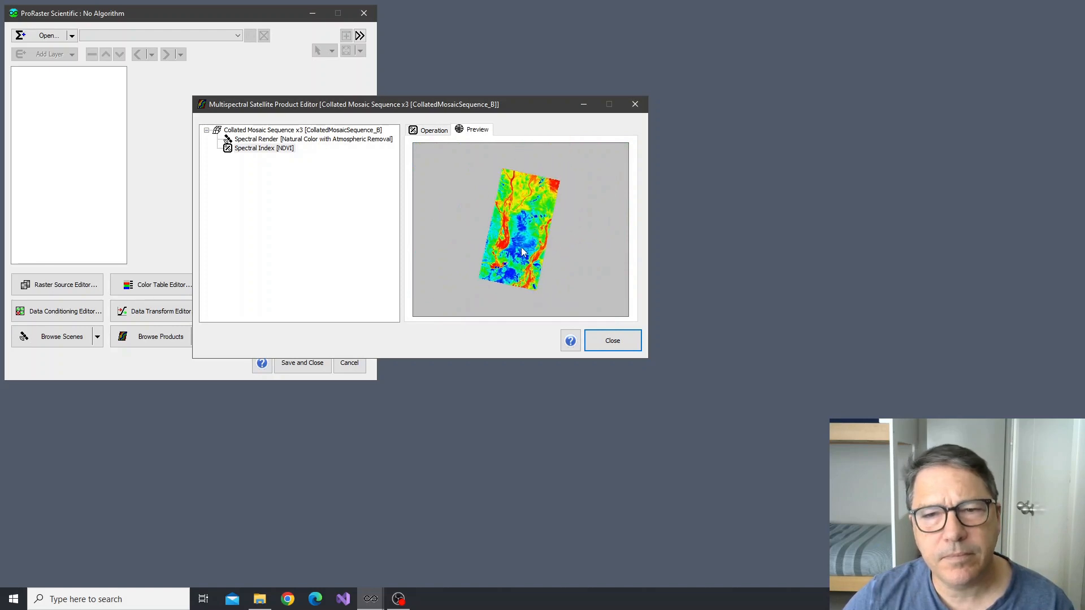
# Clip the NDVI spectral index product by polygon, using Coorabulka_QLD.TAB as the polygon set, and run the operation
pyautogui.click(253, 150)
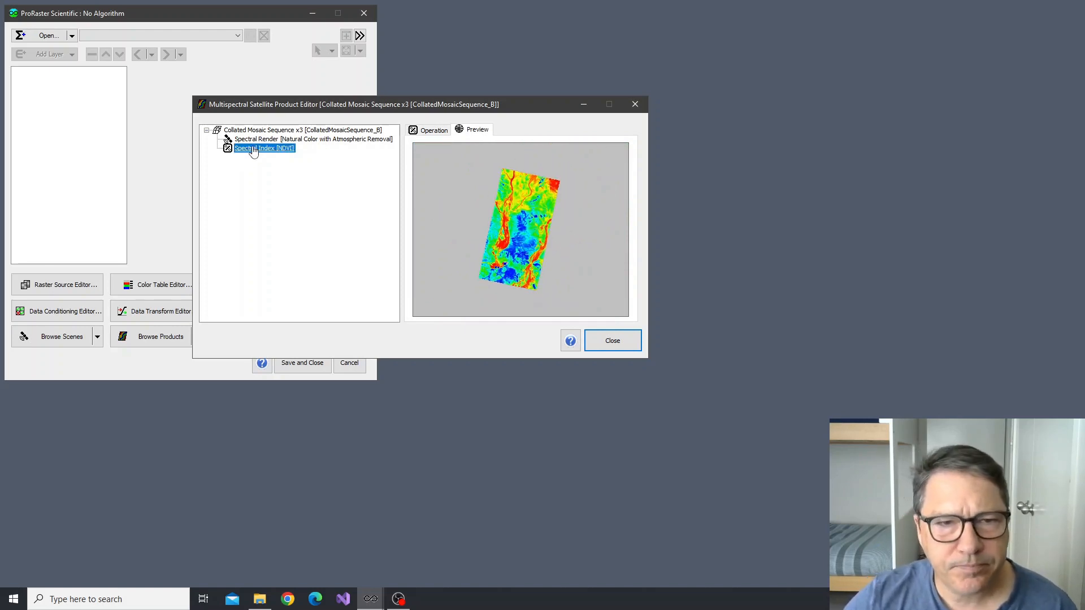
pyautogui.rightClick(254, 150)
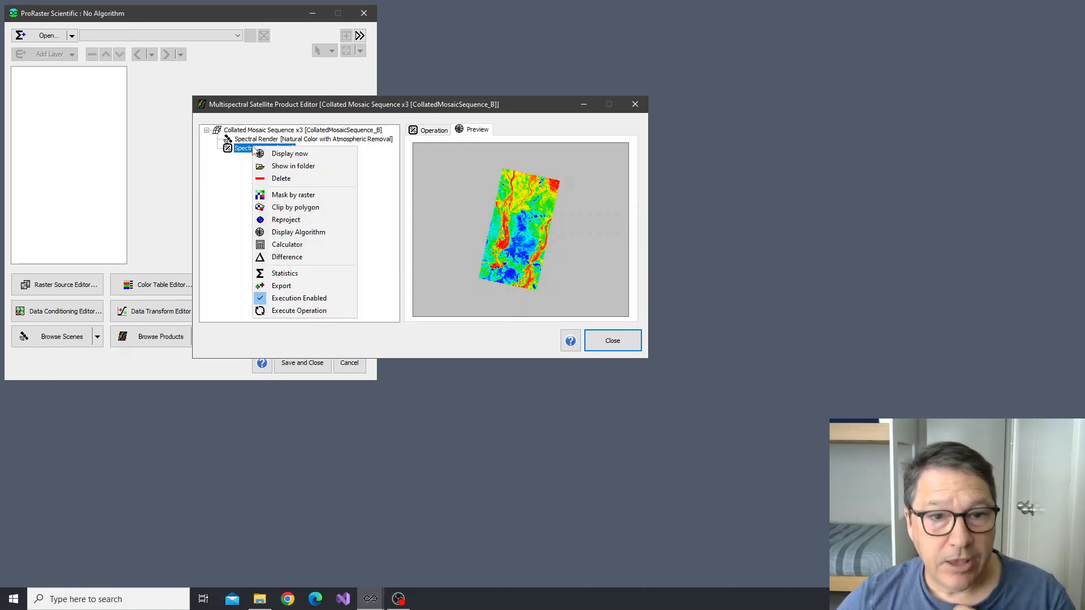
pyautogui.click(309, 213)
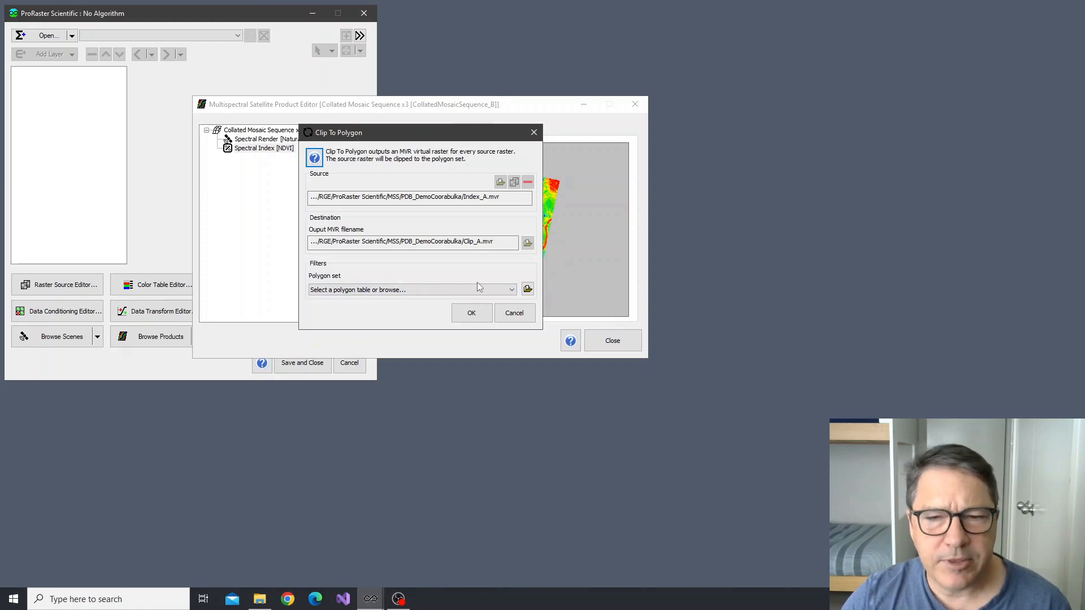
pyautogui.click(422, 291)
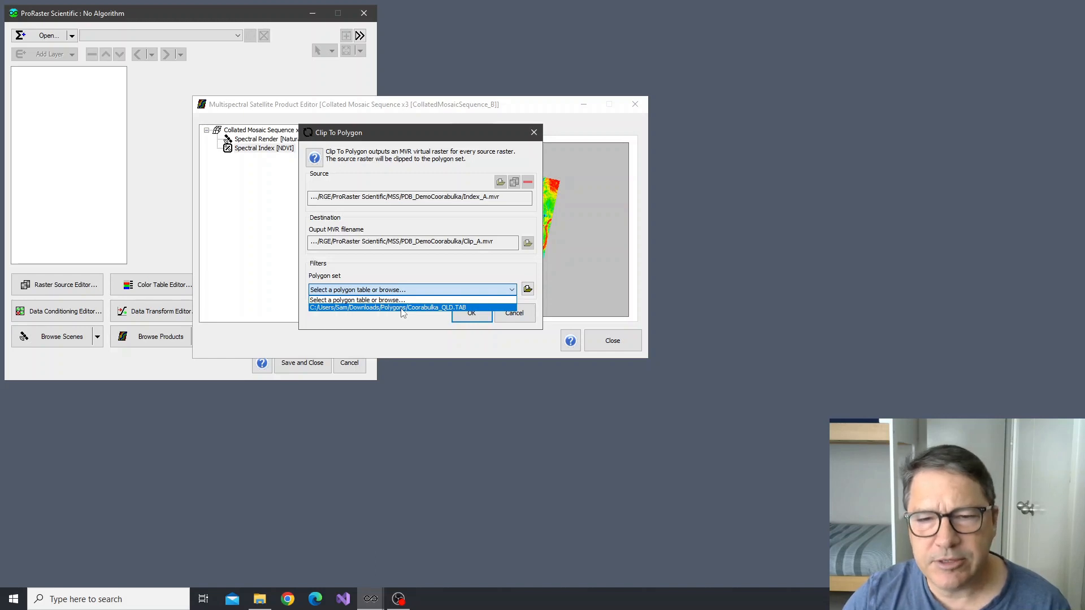
pyautogui.click(401, 309)
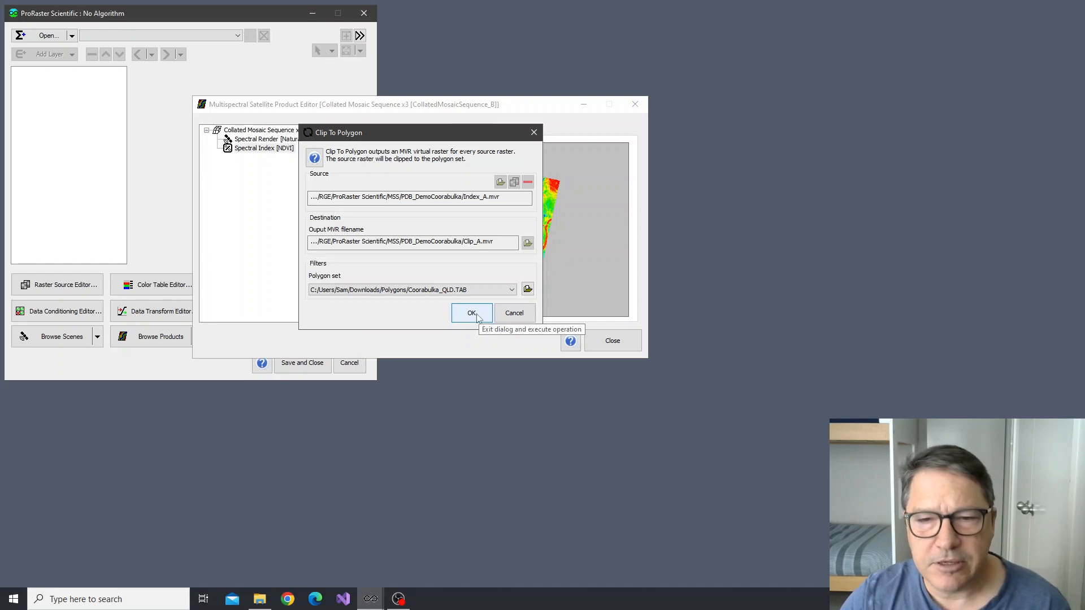
pyautogui.click(472, 314)
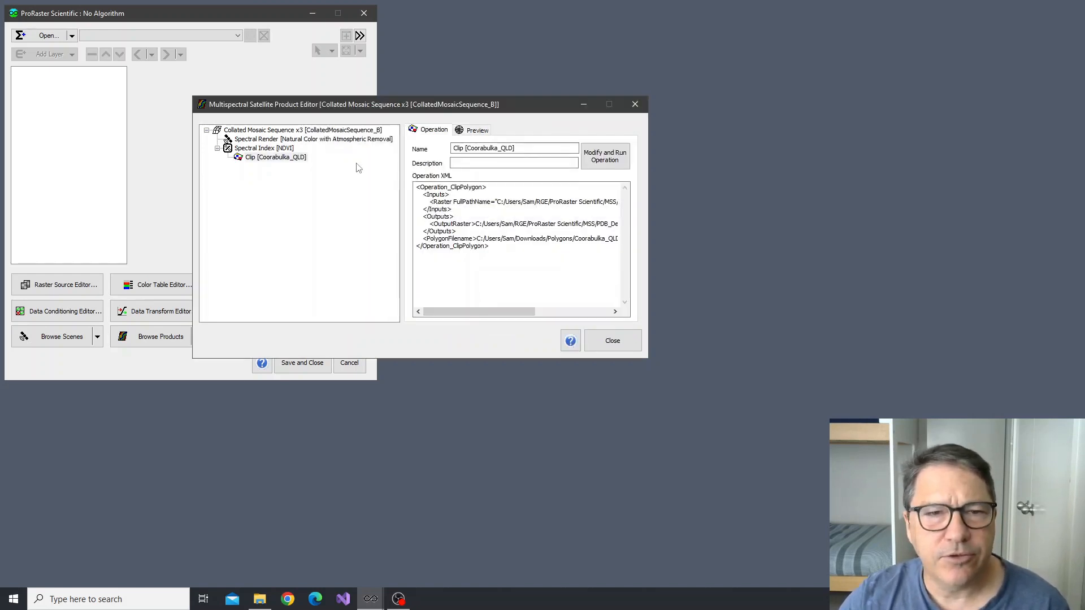
# Preview the Coorabulka_QLD clip of the NDVI product and check its clipped extent
pyautogui.click(277, 158)
pyautogui.click(474, 130)
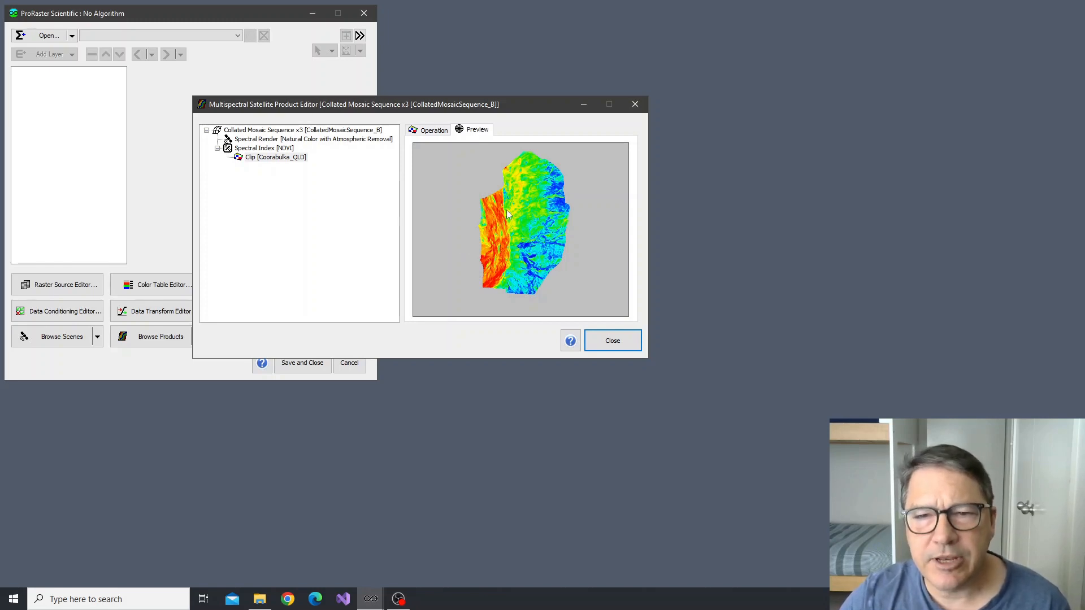
pyautogui.moveTo(523, 218); pyautogui.dragTo(514, 226)
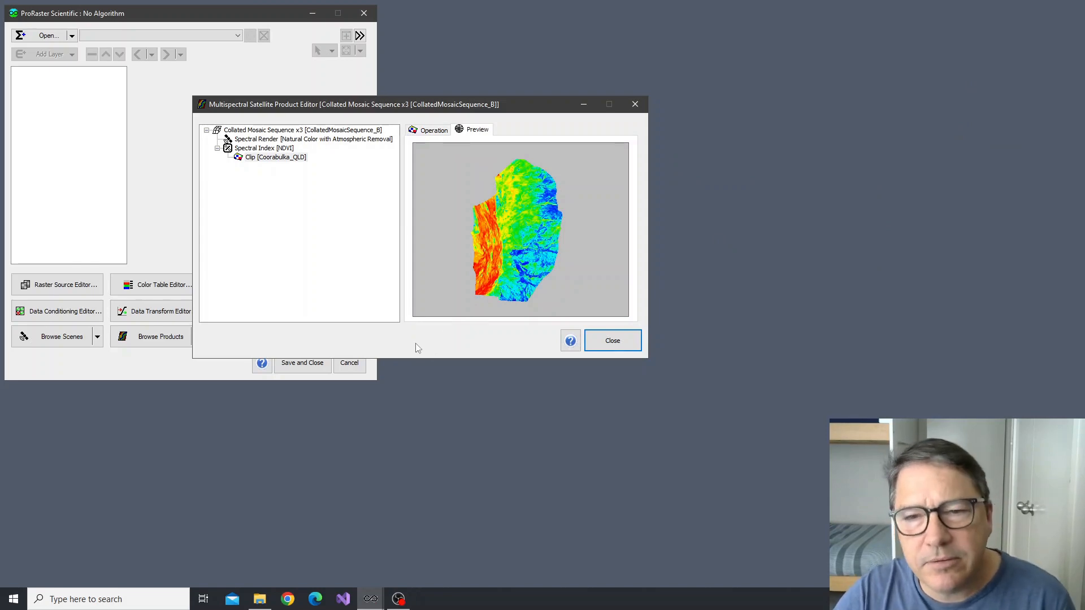
# Start the Statistics operation on the Coorabulka_QLD clip, processing all bands of the Vegetation field
pyautogui.rightClick(285, 161)
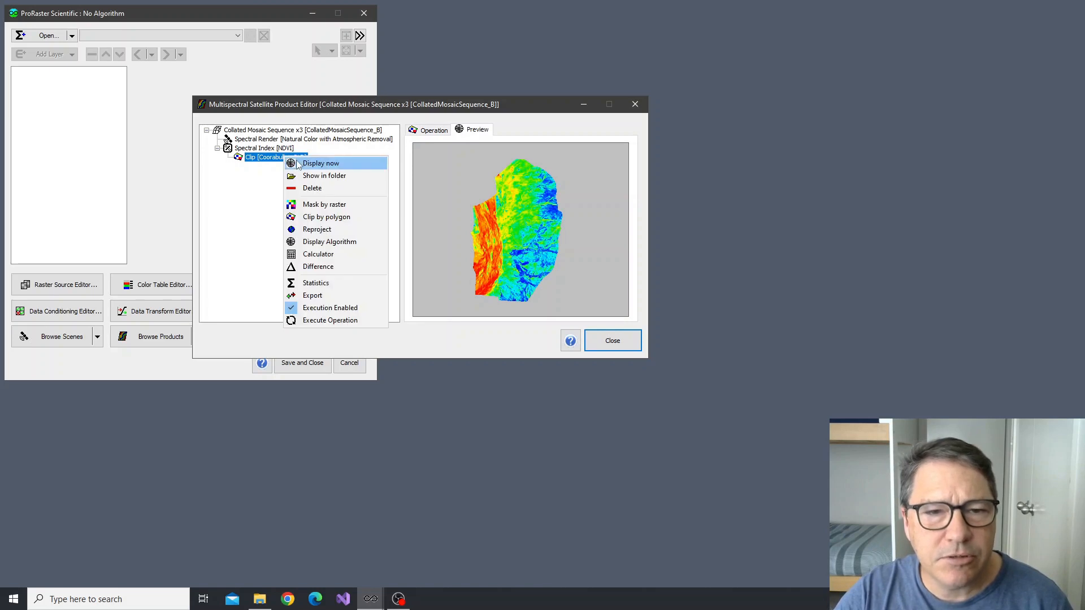
pyautogui.click(322, 284)
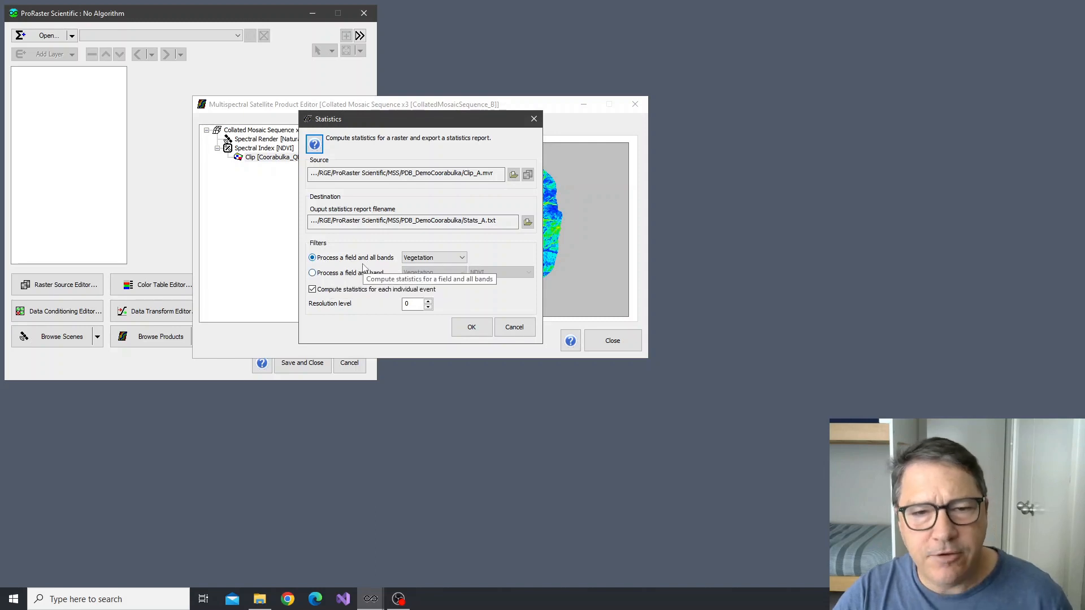
pyautogui.click(441, 258)
pyautogui.click(441, 263)
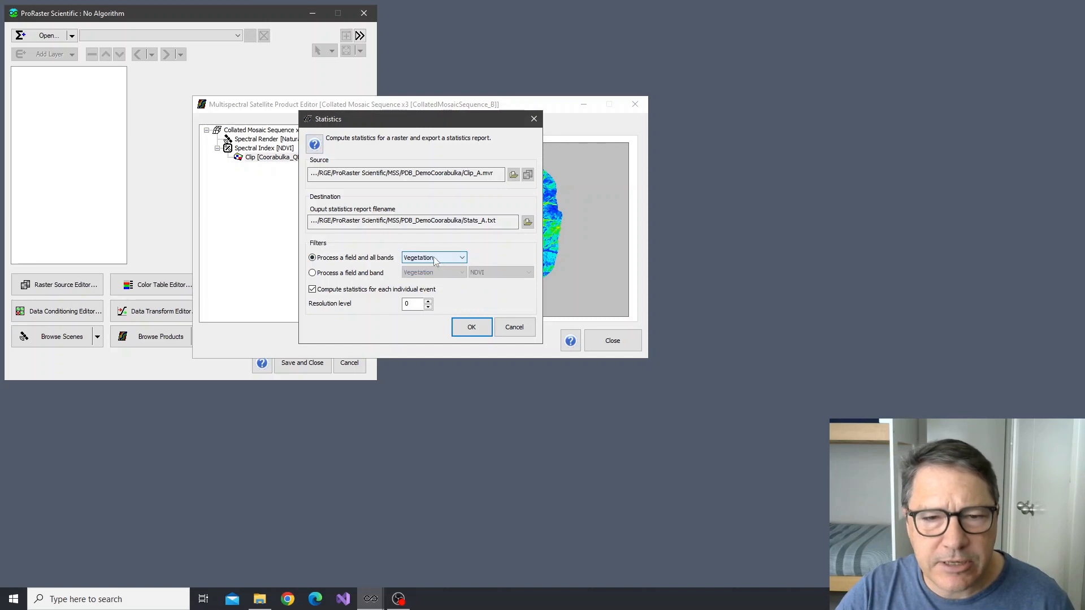
# Try the single field and band filter with NDVI, return to all bands, and toggle per-event statistics off and on
pyautogui.click(351, 277)
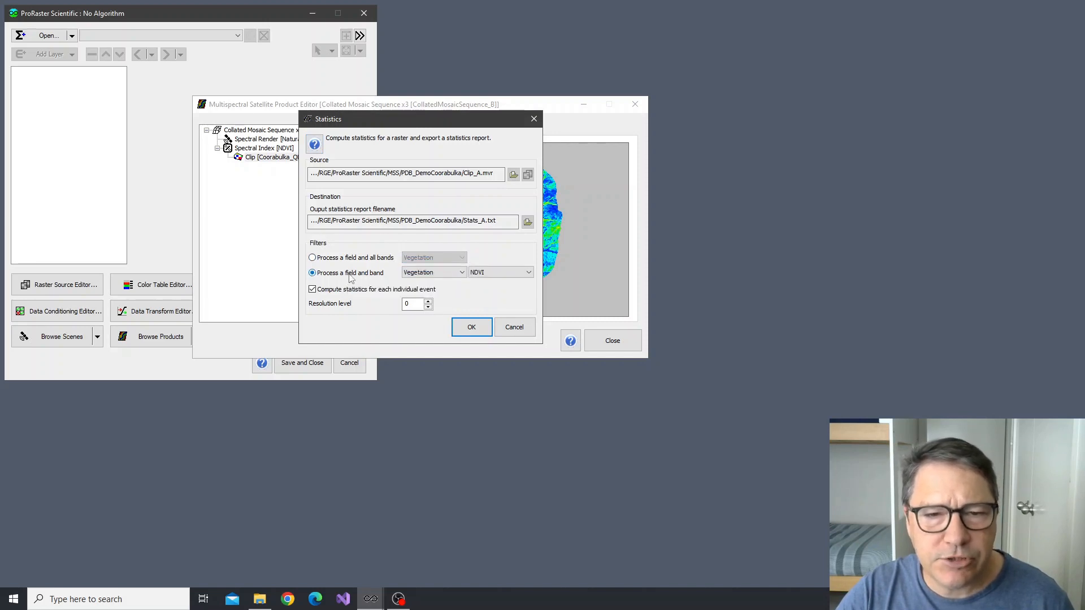
pyautogui.click(506, 273)
pyautogui.click(504, 277)
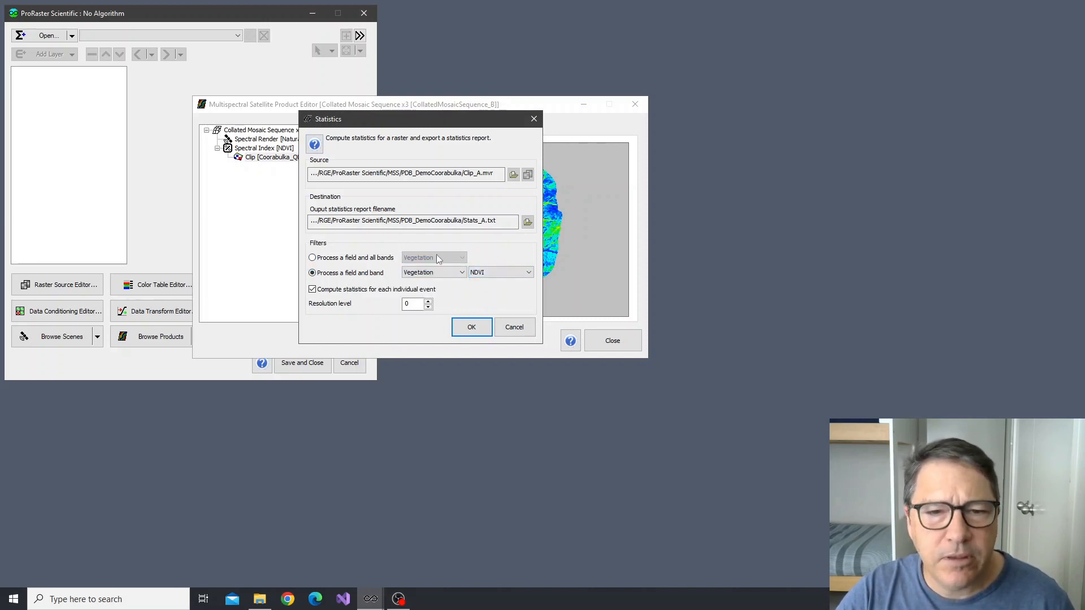
pyautogui.click(332, 259)
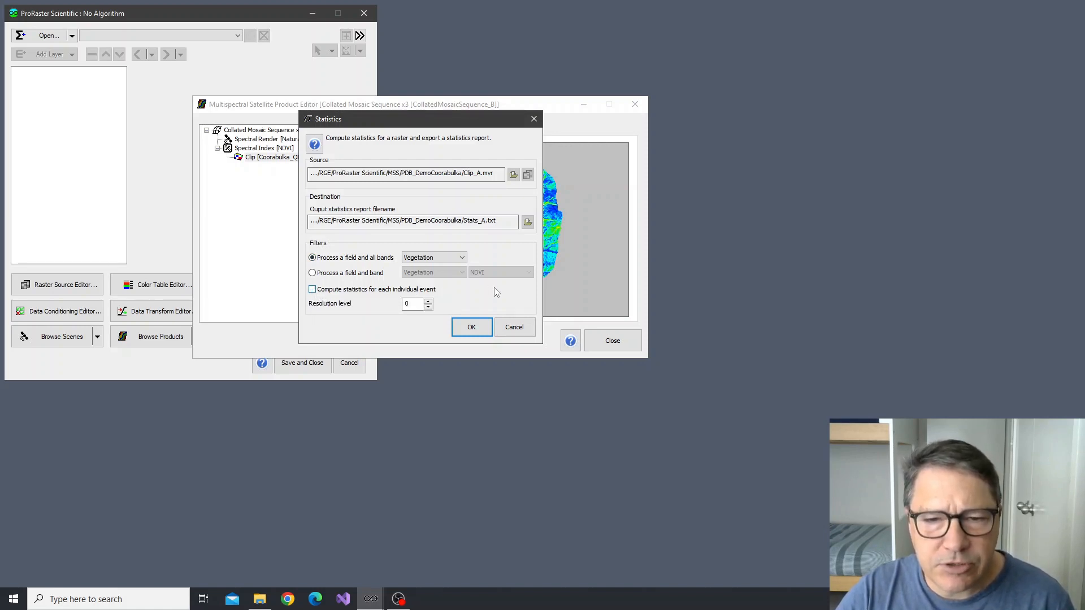
pyautogui.click(367, 290)
pyautogui.click(368, 289)
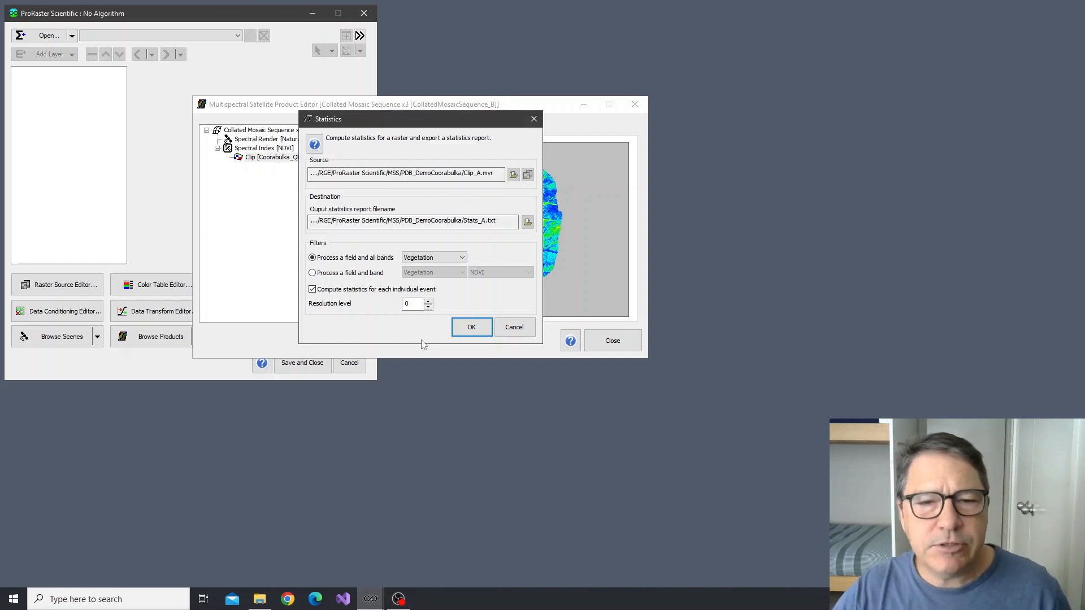
# Try coarser resolution levels up to 3 for the statistics and return to the base level
pyautogui.click(428, 302)
pyautogui.click(428, 308)
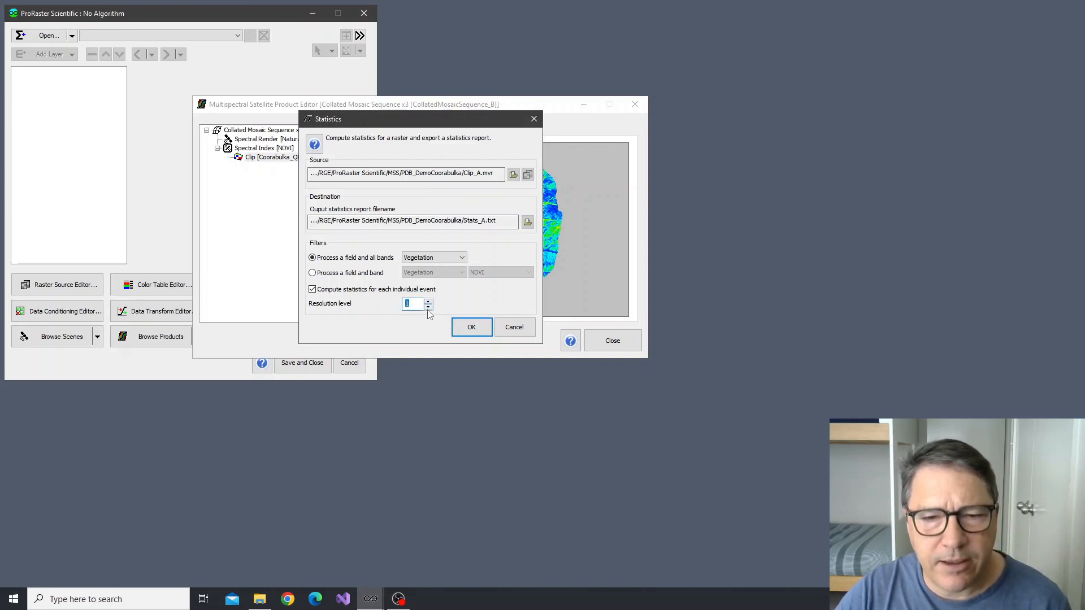
pyautogui.click(428, 308)
pyautogui.click(427, 302)
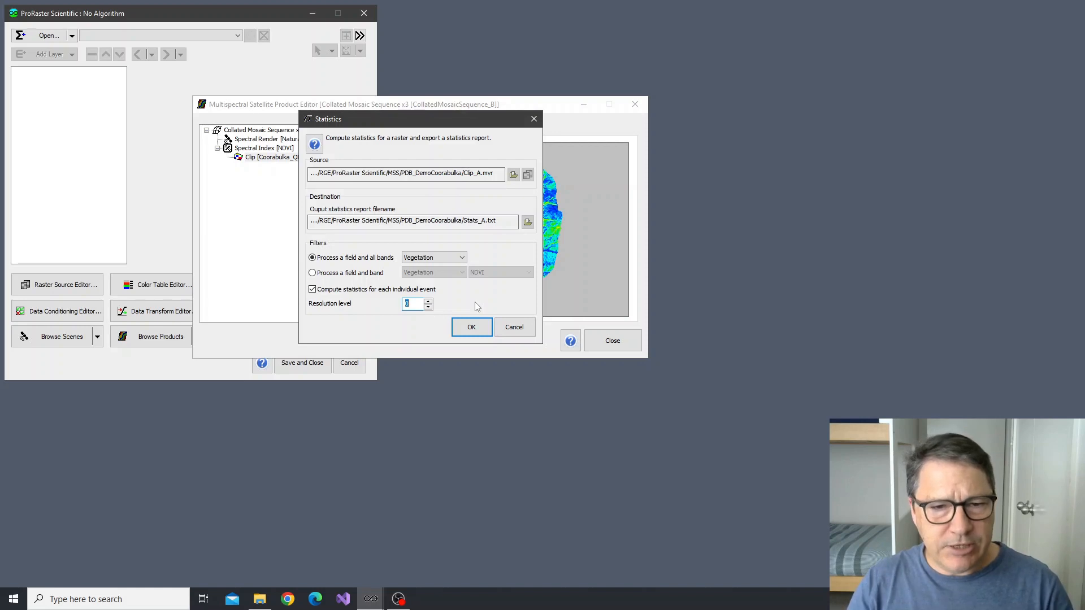
pyautogui.click(428, 303)
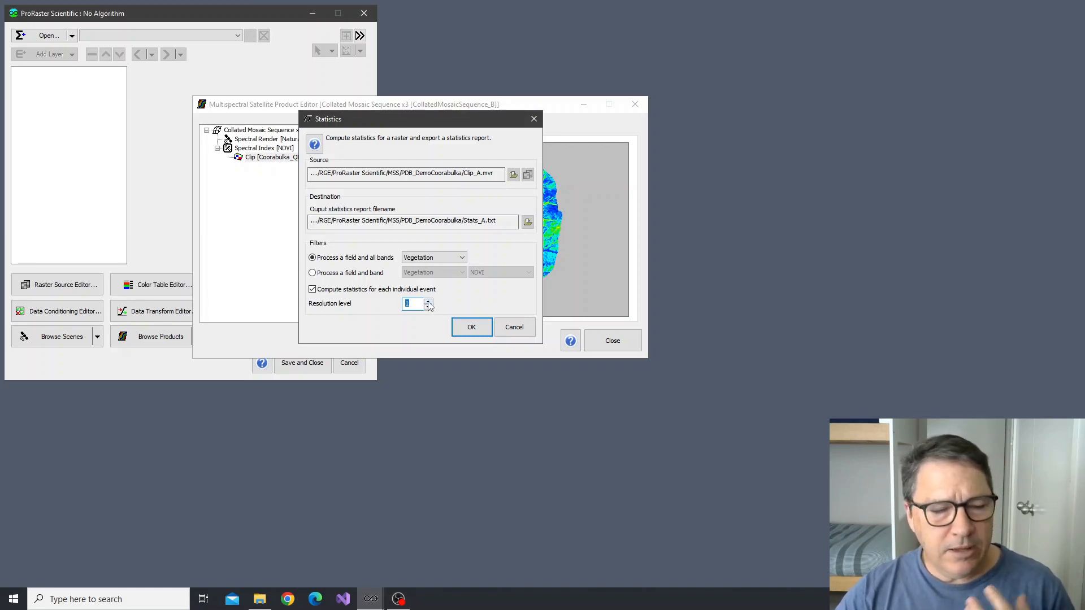
pyautogui.click(428, 303)
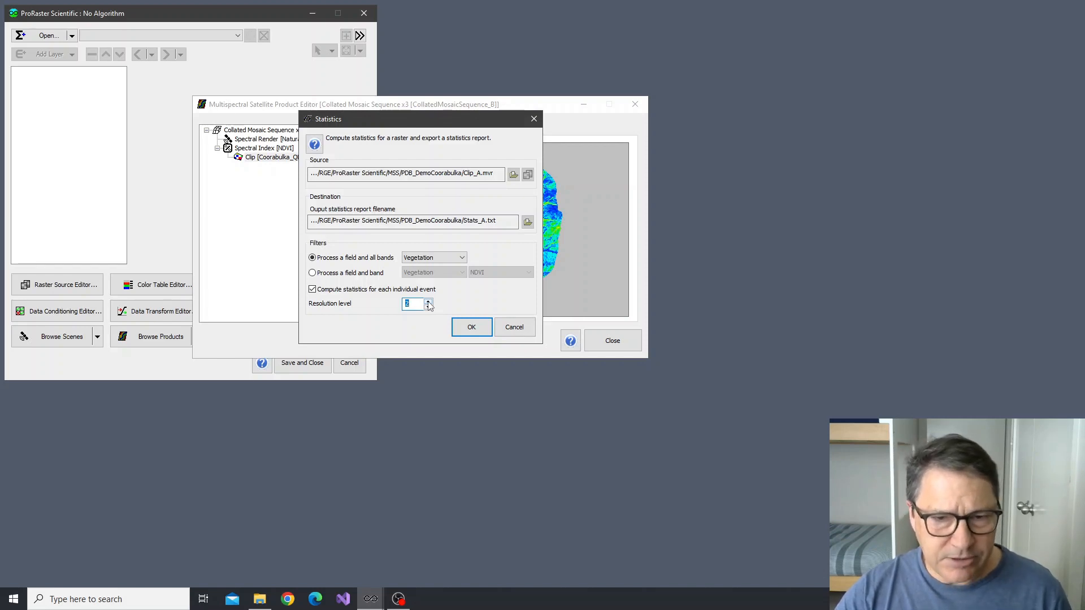
pyautogui.click(428, 303)
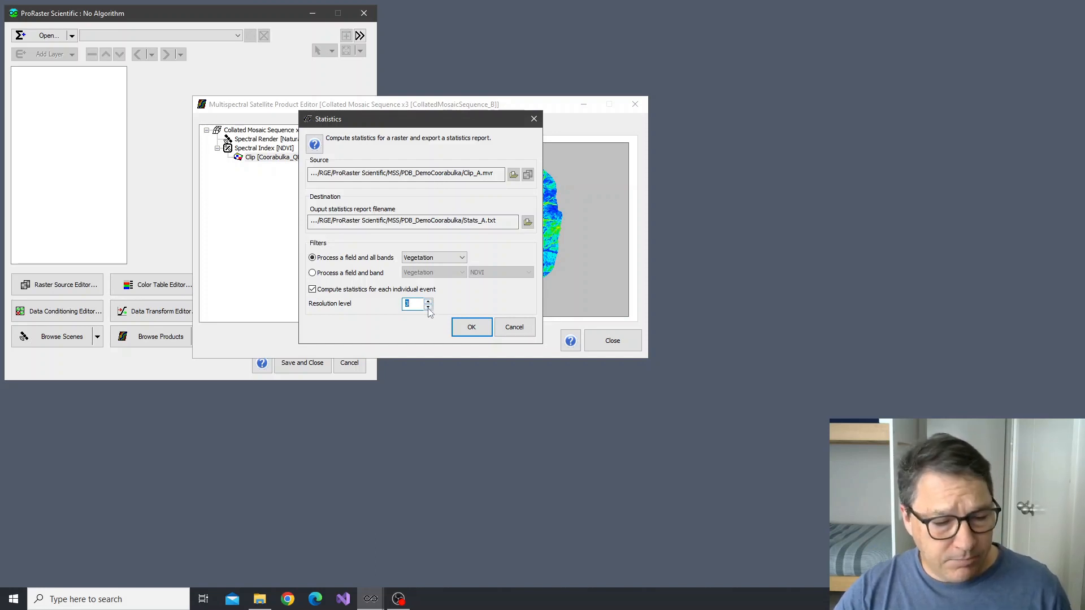
pyautogui.click(428, 308)
pyautogui.click(428, 308)
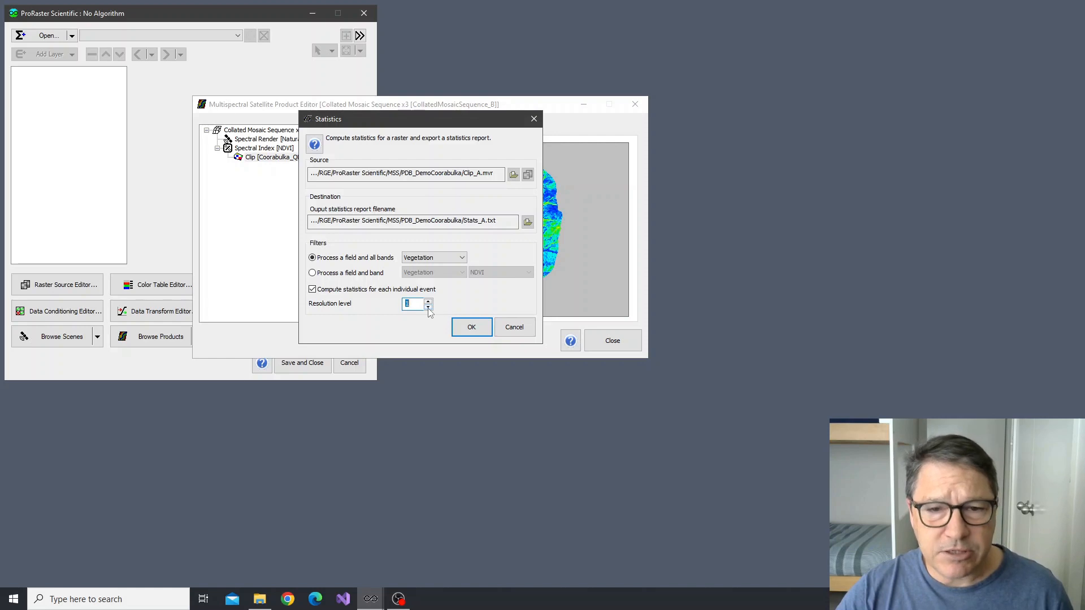
pyautogui.click(428, 308)
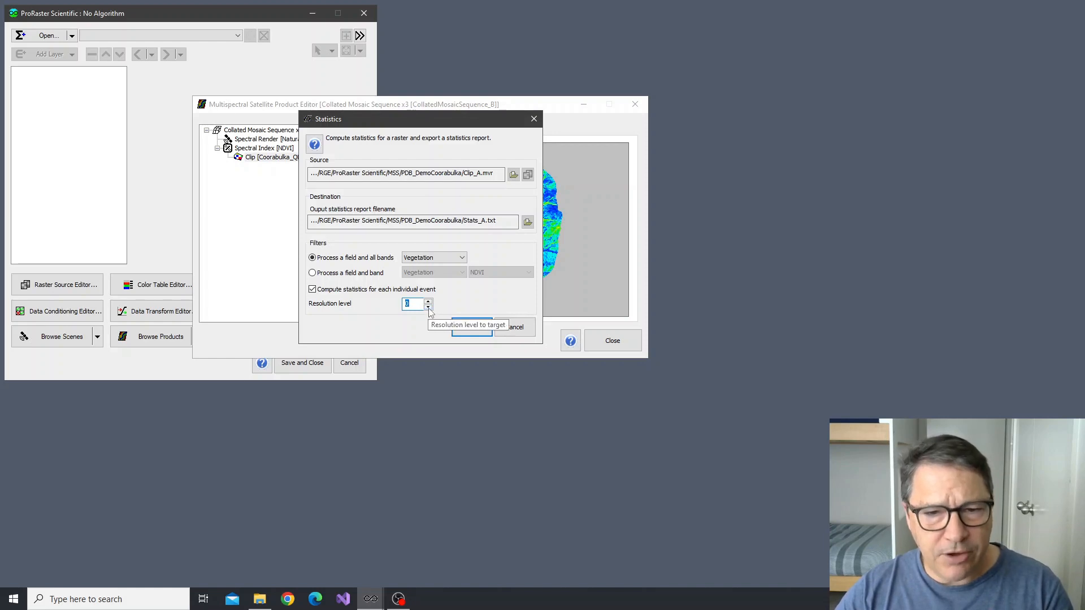
# Try negative resolution levels down to -2, set the level to 0, and run the Statistics operation
pyautogui.click(428, 308)
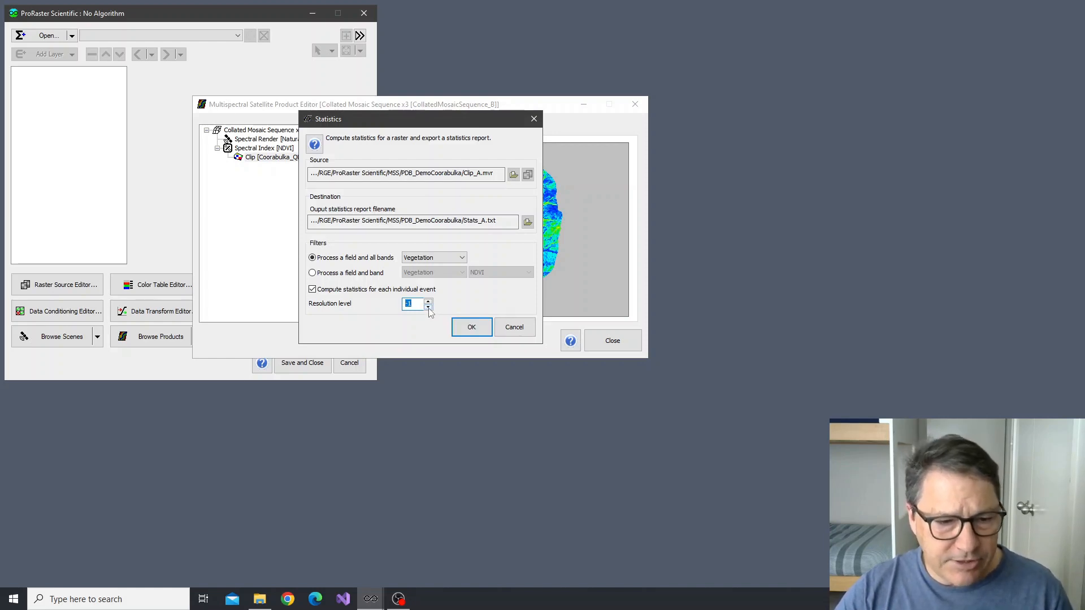
pyautogui.click(428, 308)
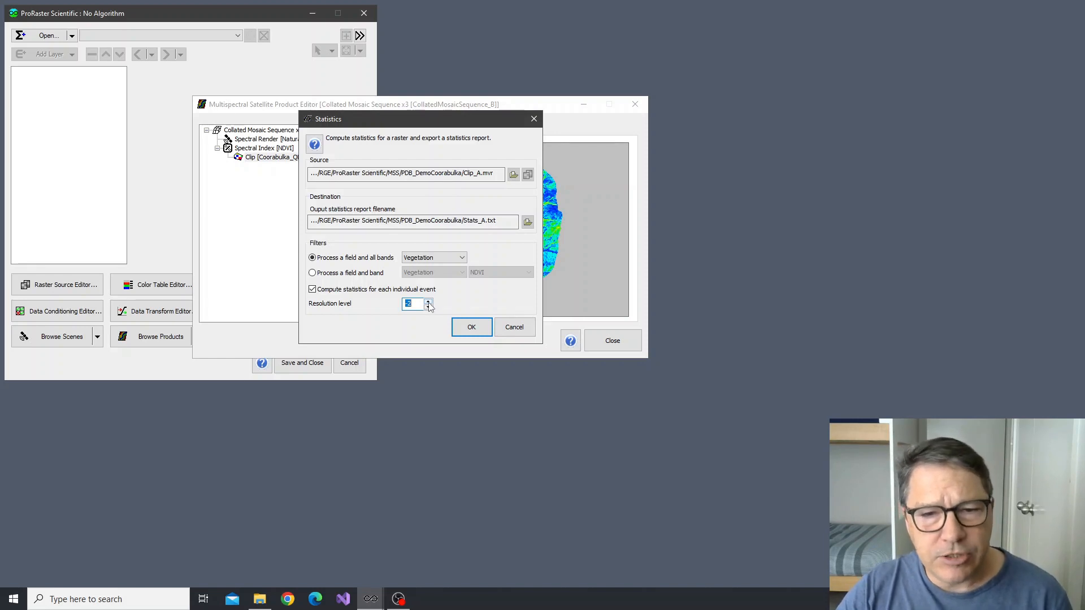
pyautogui.click(429, 302)
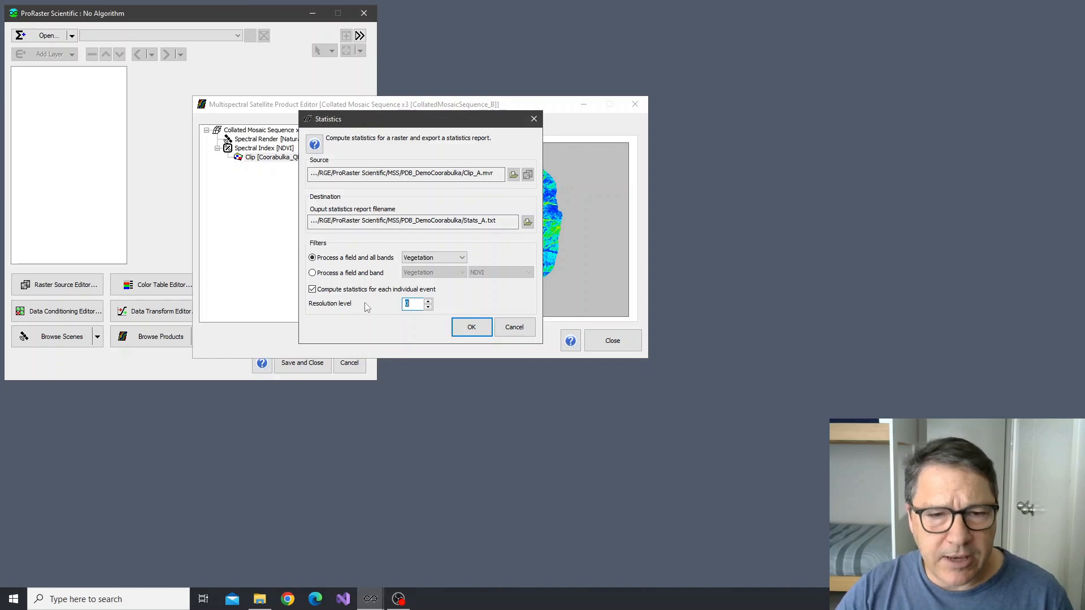
pyautogui.click(472, 328)
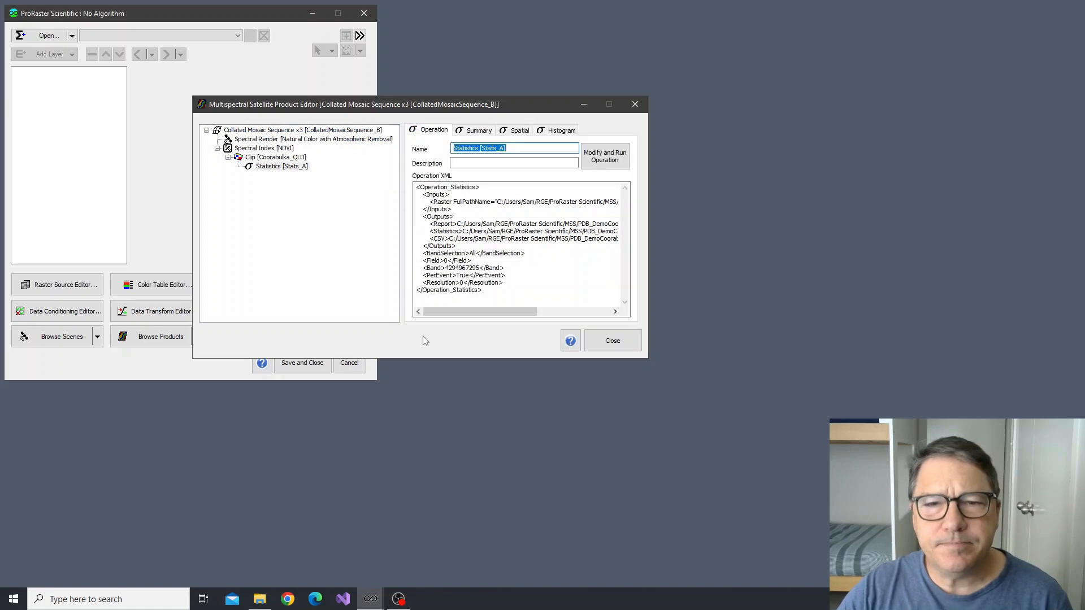
# Show the summary of the clip's statistics product and compare the July-17-2022 and August-02-2022 events
pyautogui.click(276, 167)
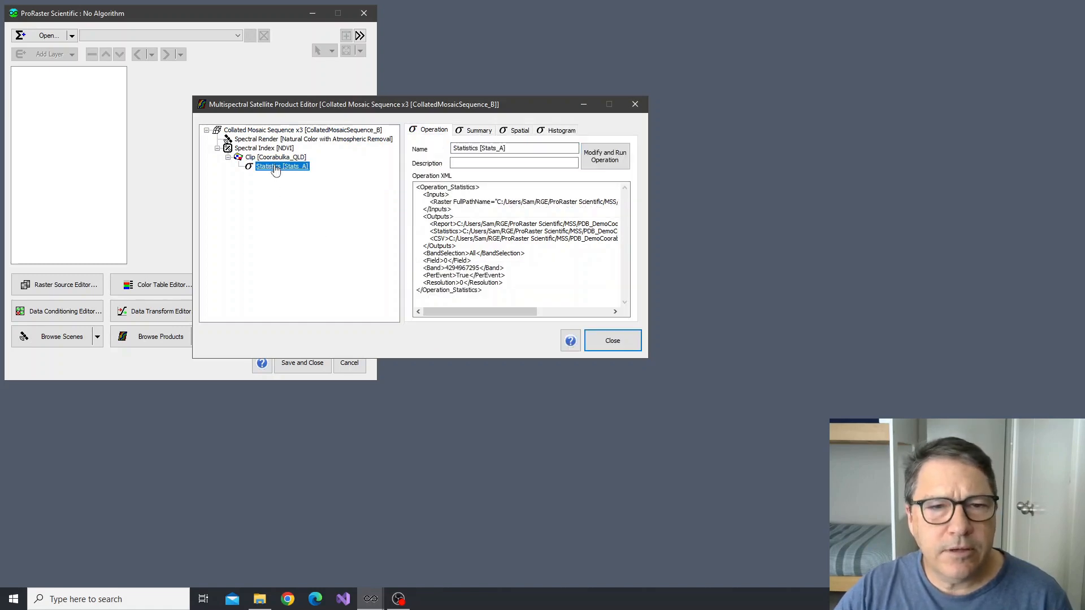
pyautogui.click(483, 134)
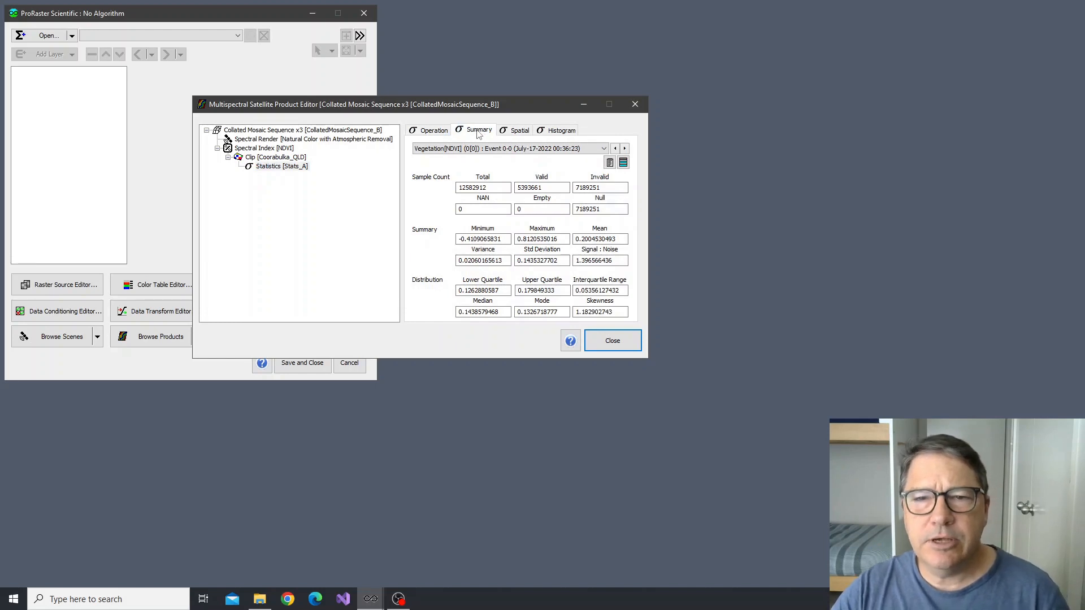
pyautogui.click(592, 149)
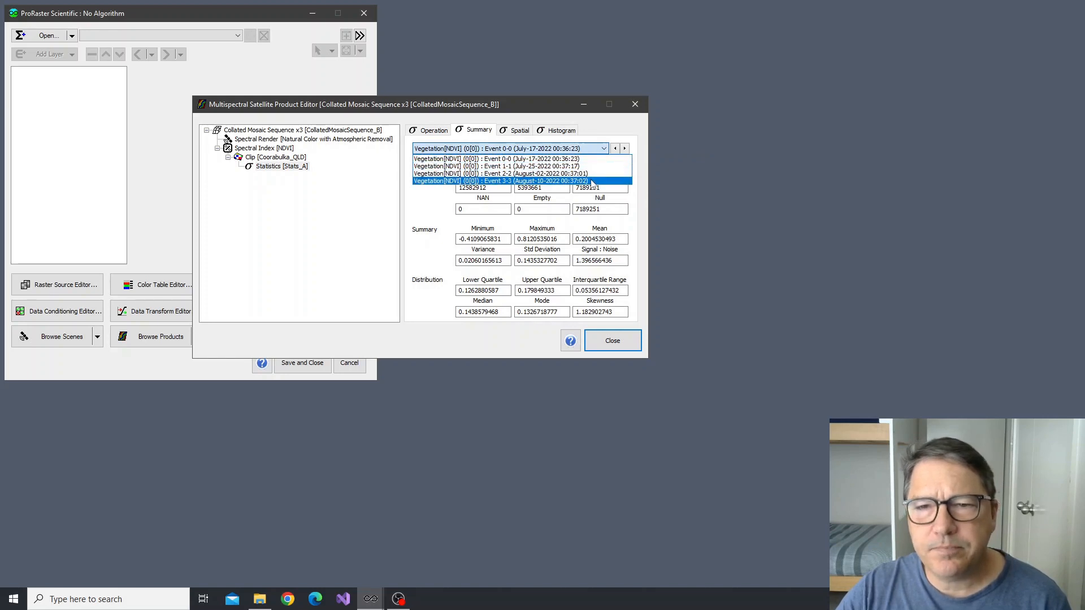
pyautogui.click(588, 151)
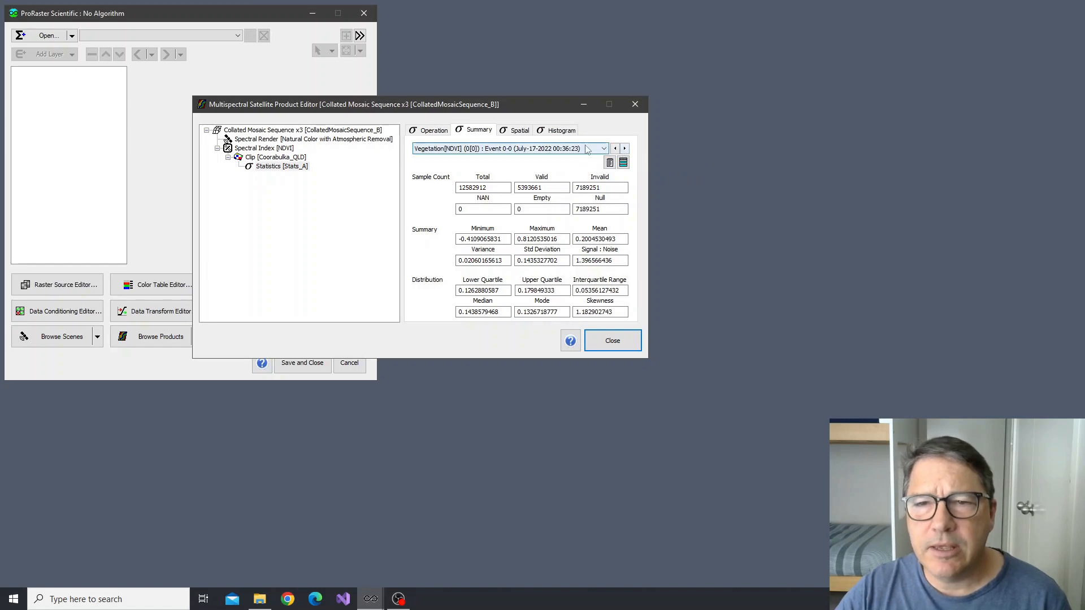
pyautogui.click(588, 150)
pyautogui.click(577, 174)
pyautogui.click(583, 149)
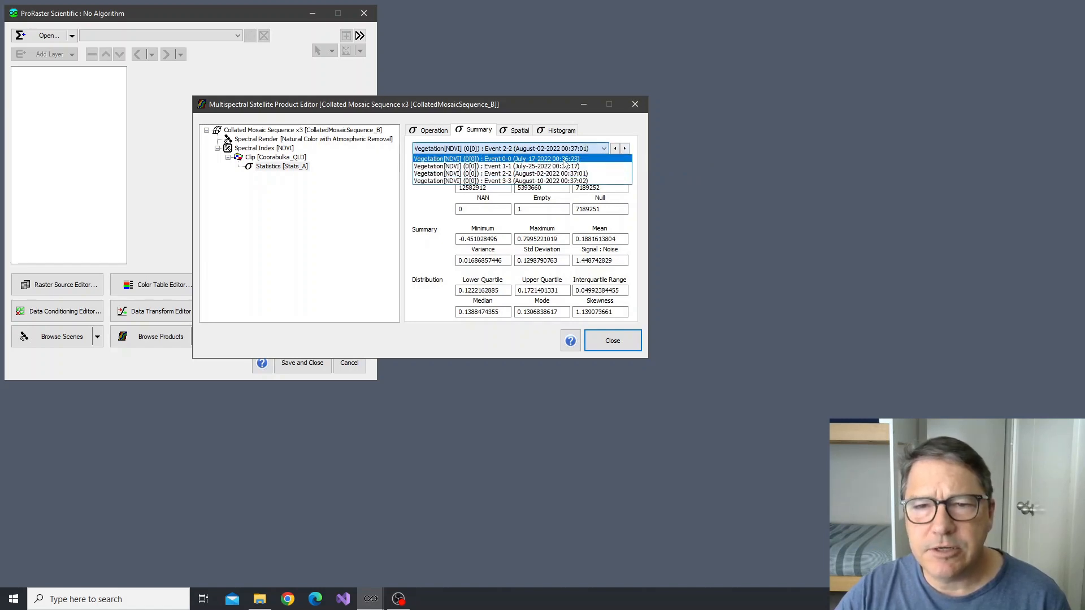
pyautogui.click(562, 160)
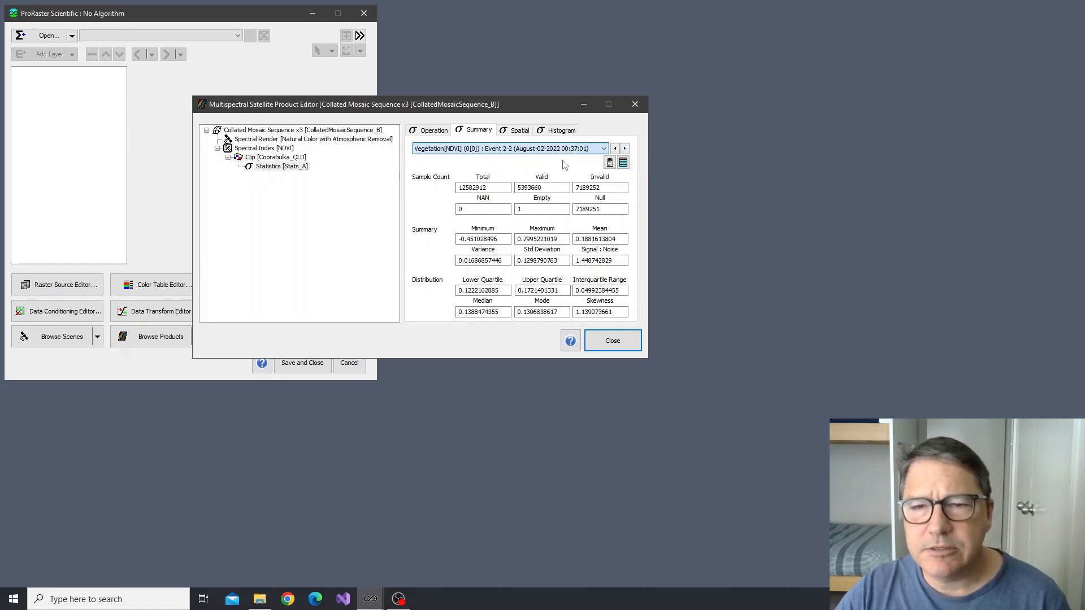
# Cycle through the summary statistics of each event up to August-10-2022 and back to July-17-2022
pyautogui.click(624, 151)
pyautogui.click(624, 151)
pyautogui.click(625, 151)
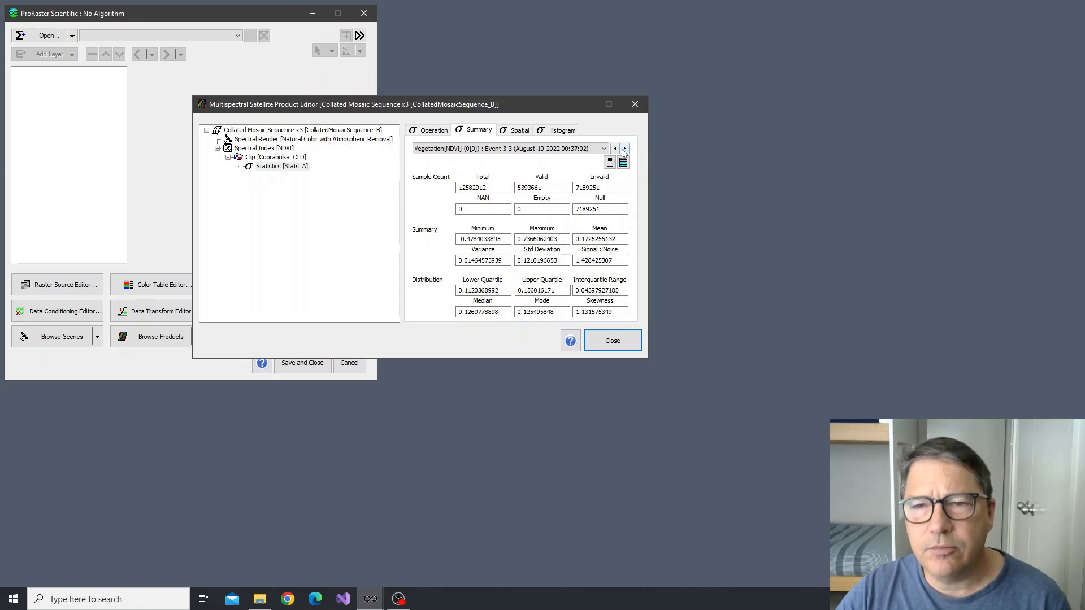
pyautogui.click(615, 149)
pyautogui.click(615, 149)
pyautogui.click(615, 149)
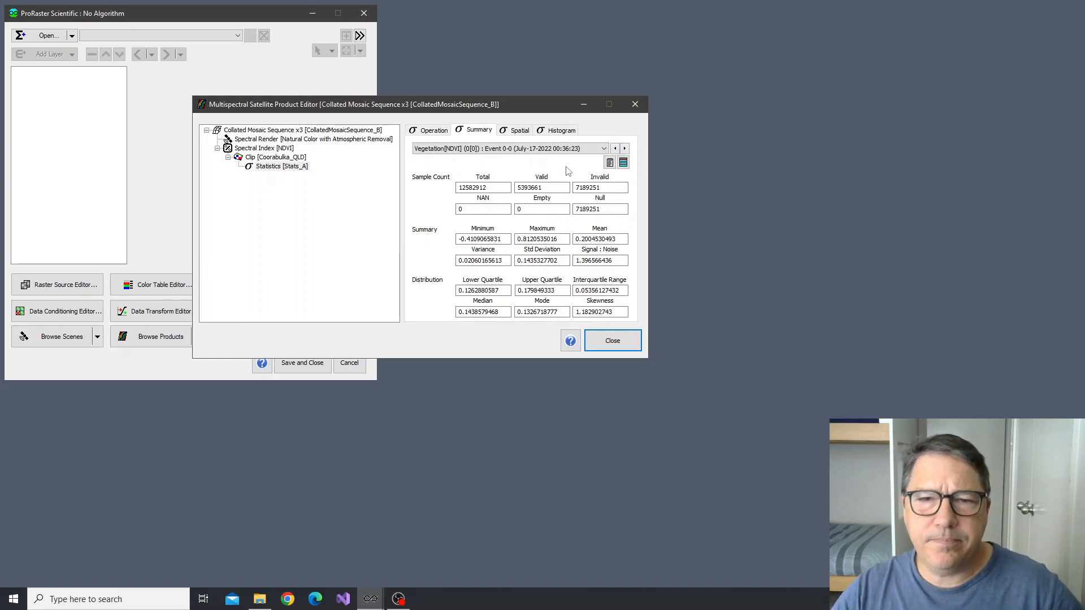
# Open the statistics report in the default text editor and check the output file paths in the product's operation XML
pyautogui.click(609, 163)
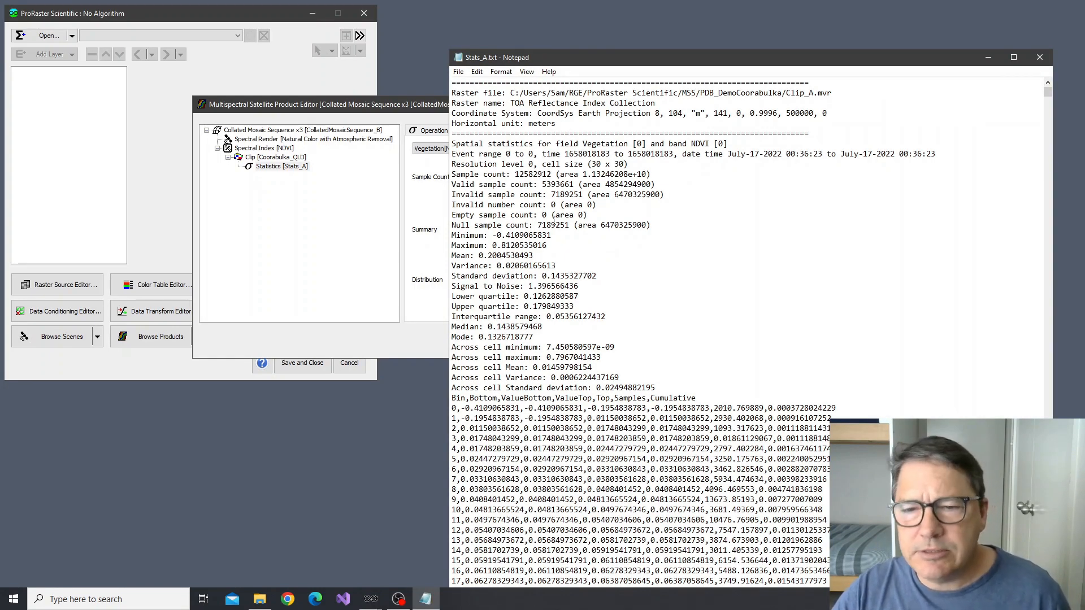
pyautogui.click(429, 133)
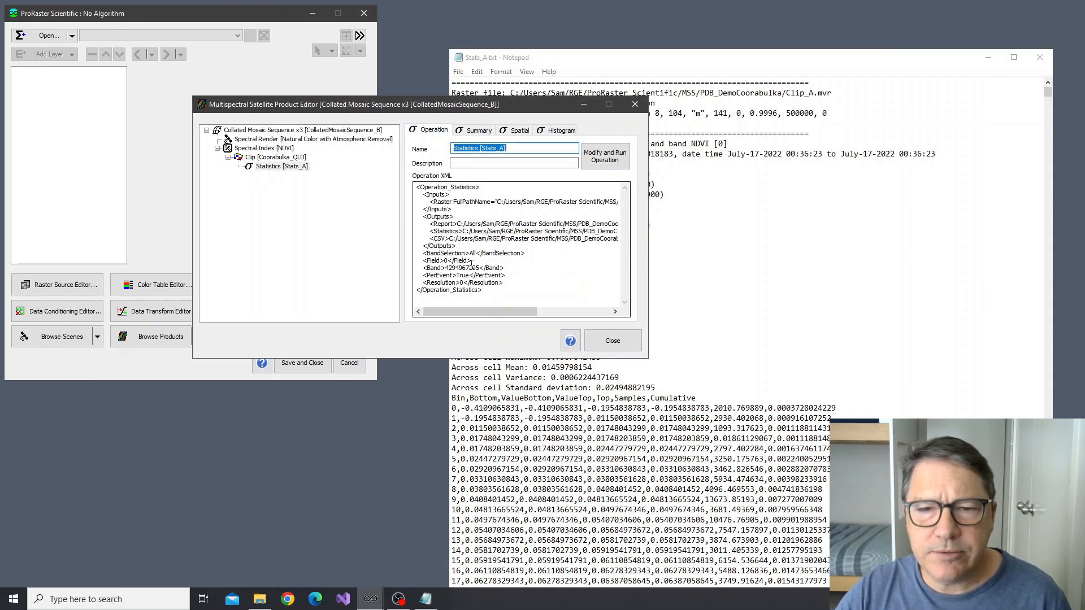
pyautogui.click(455, 224)
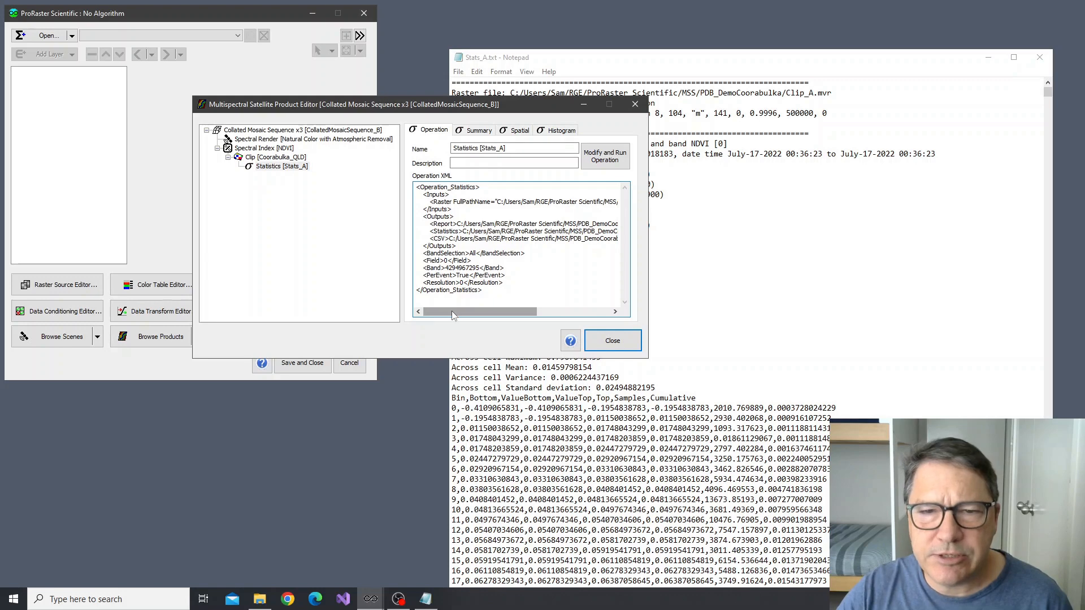
pyautogui.moveTo(452, 311); pyautogui.dragTo(554, 314)
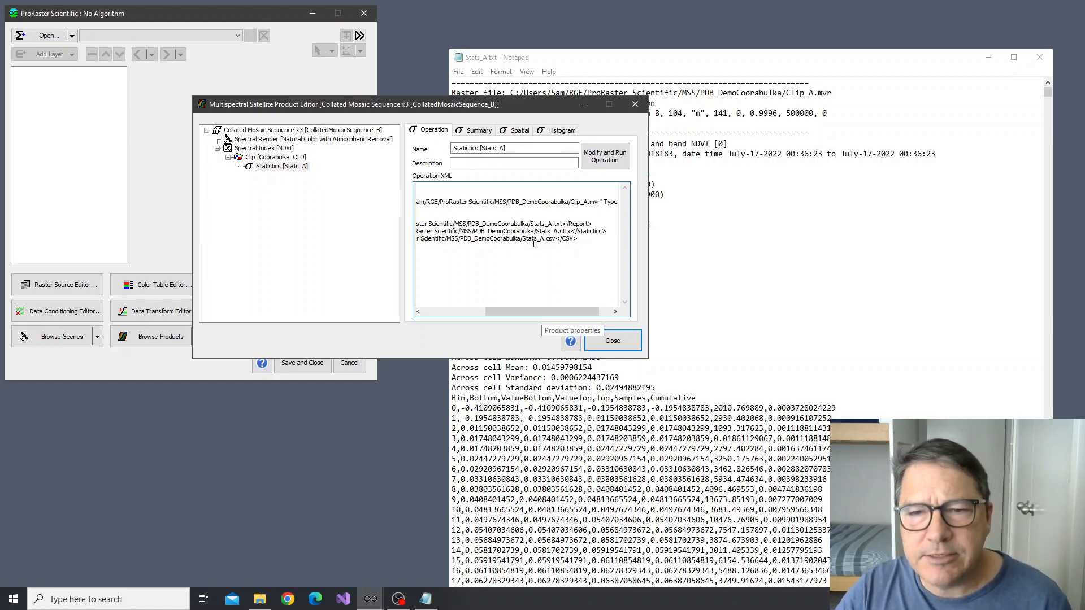
pyautogui.moveTo(555, 311); pyautogui.dragTo(488, 319)
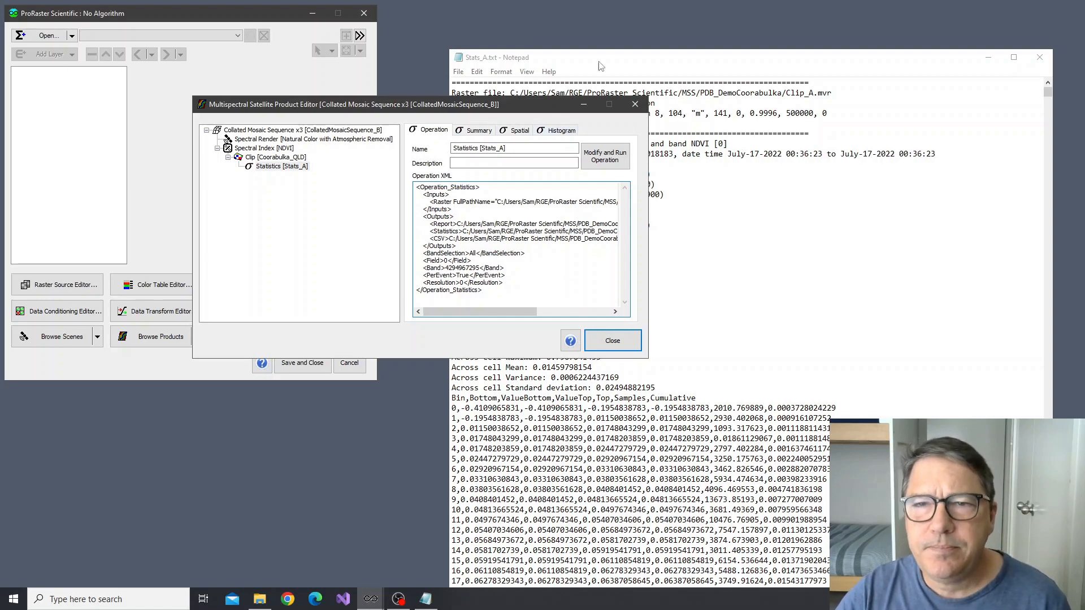
# Read through the statistics report's July-17-2022 section from the summary values to the histogram bin table, and close the report
pyautogui.moveTo(622, 59); pyautogui.dragTo(609, 39)
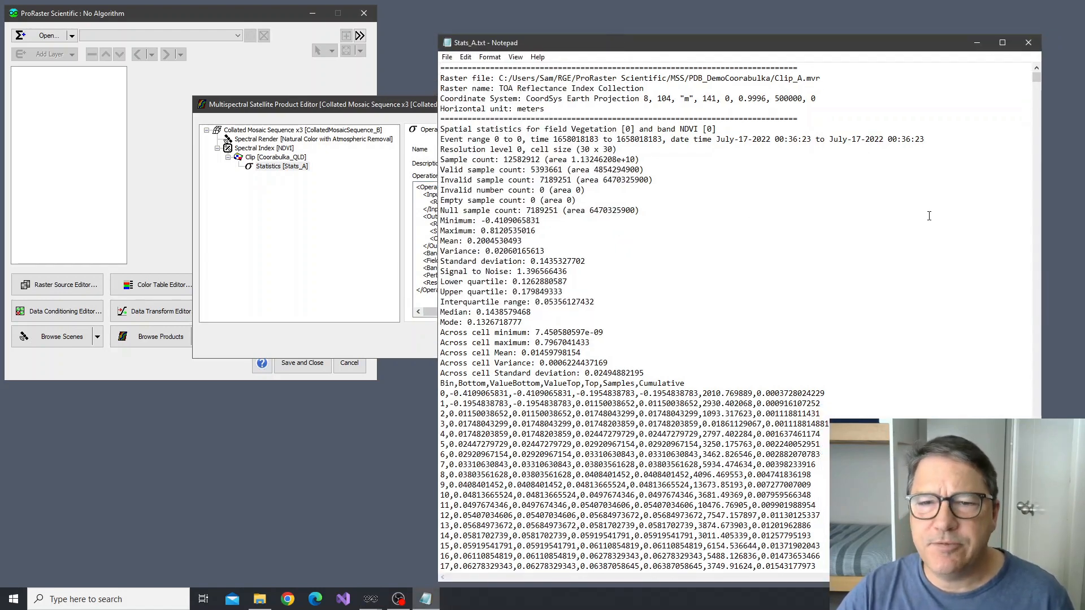
pyautogui.scroll(-3, 898, 262)
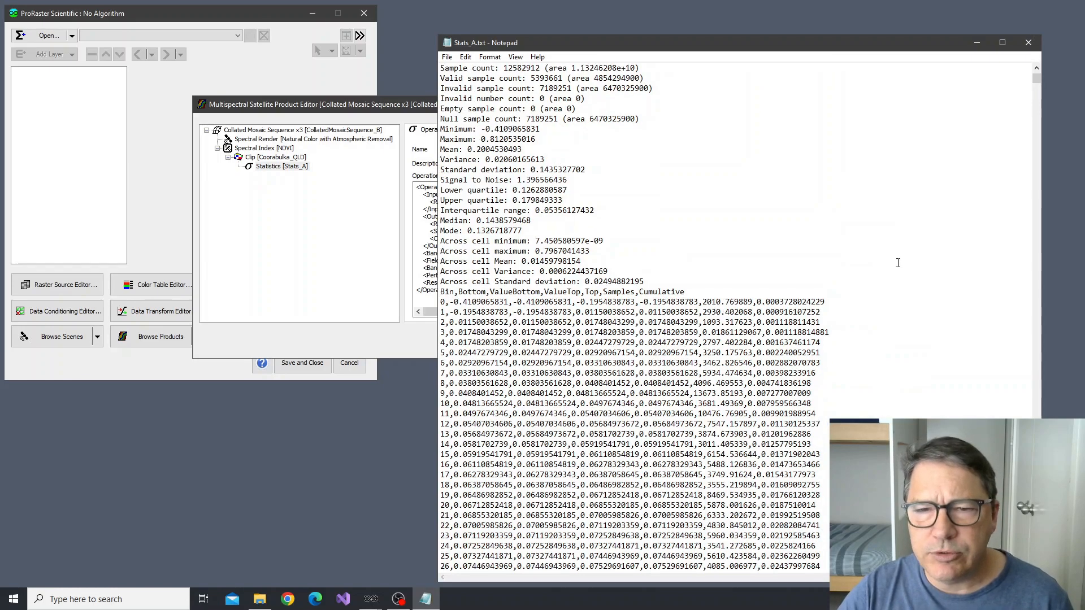
pyautogui.scroll(-5, 899, 262)
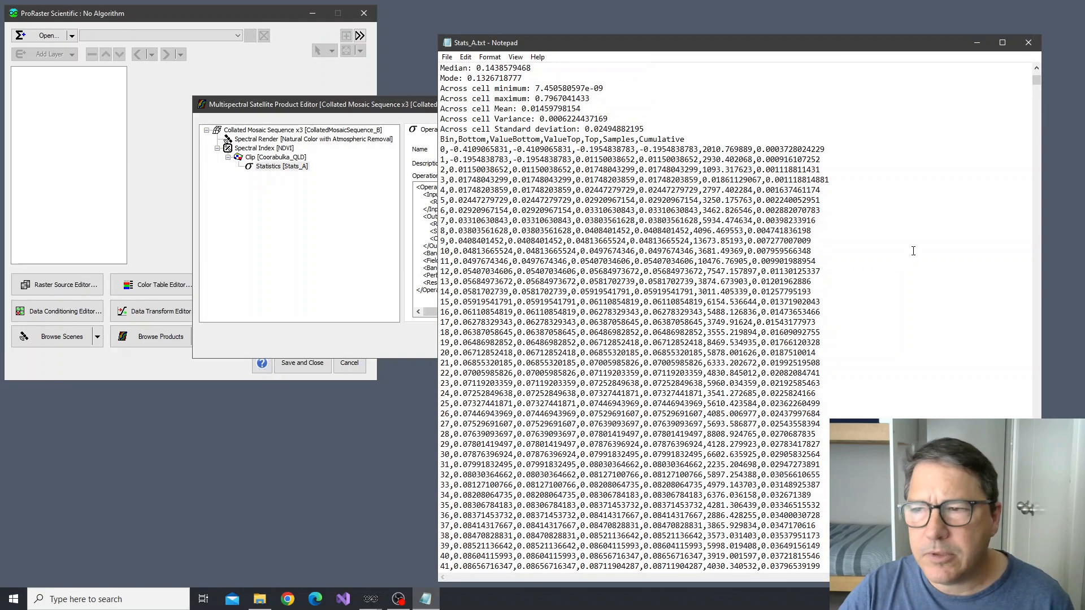
pyautogui.moveTo(1037, 83)
pyautogui.mouseDown()
pyautogui.moveTo(1036, 551)
pyautogui.moveTo(1036, 71)
pyautogui.mouseUp()
pyautogui.scroll(-5, 841, 268)
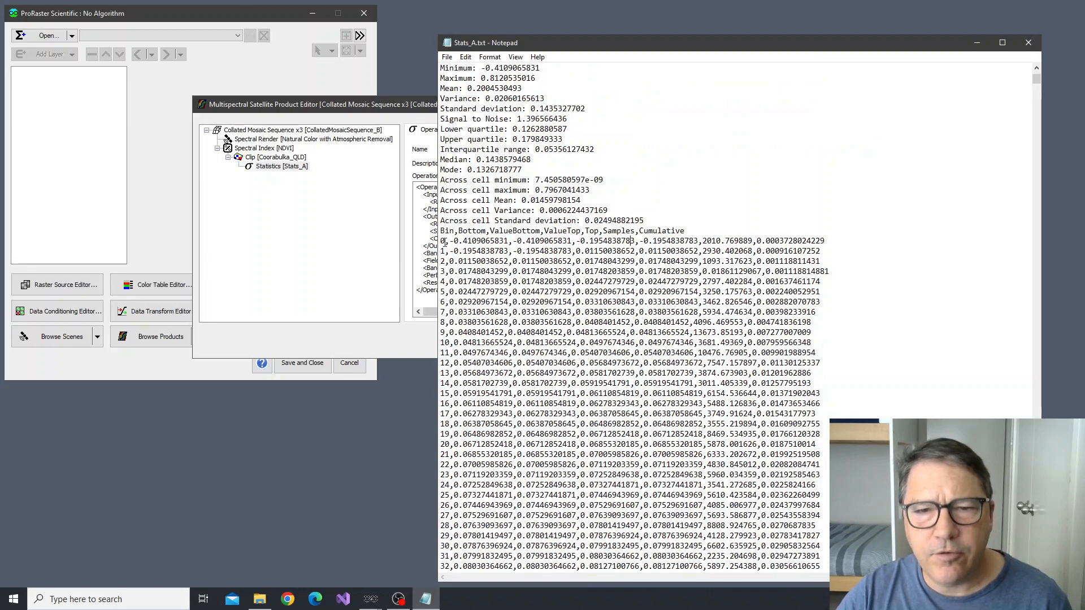
pyautogui.moveTo(441, 242)
pyautogui.mouseDown()
pyautogui.moveTo(440, 446)
pyautogui.moveTo(443, 241)
pyautogui.mouseUp()
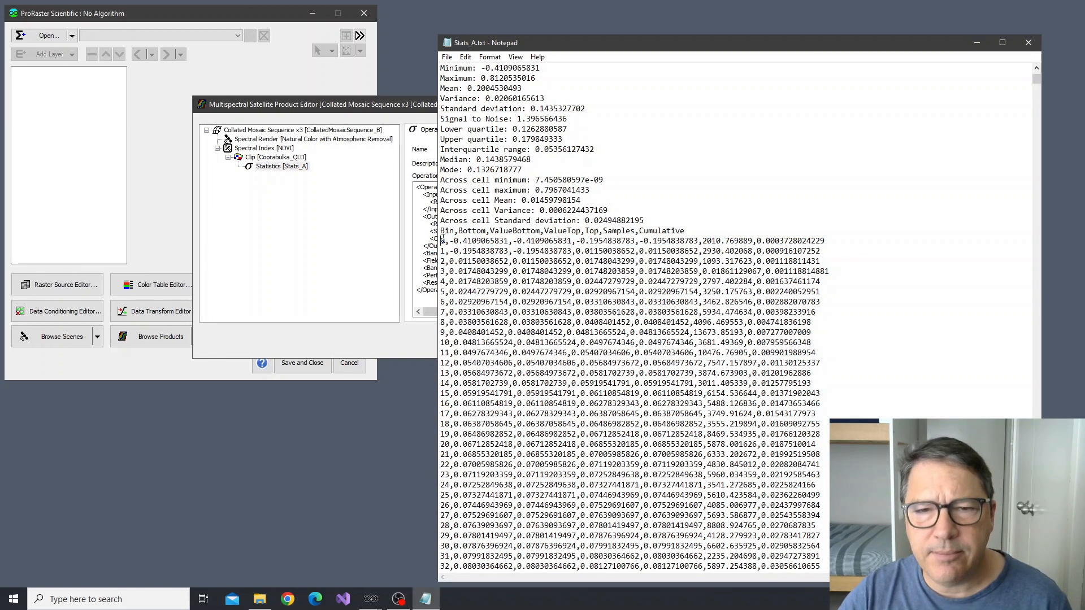
pyautogui.click(1029, 44)
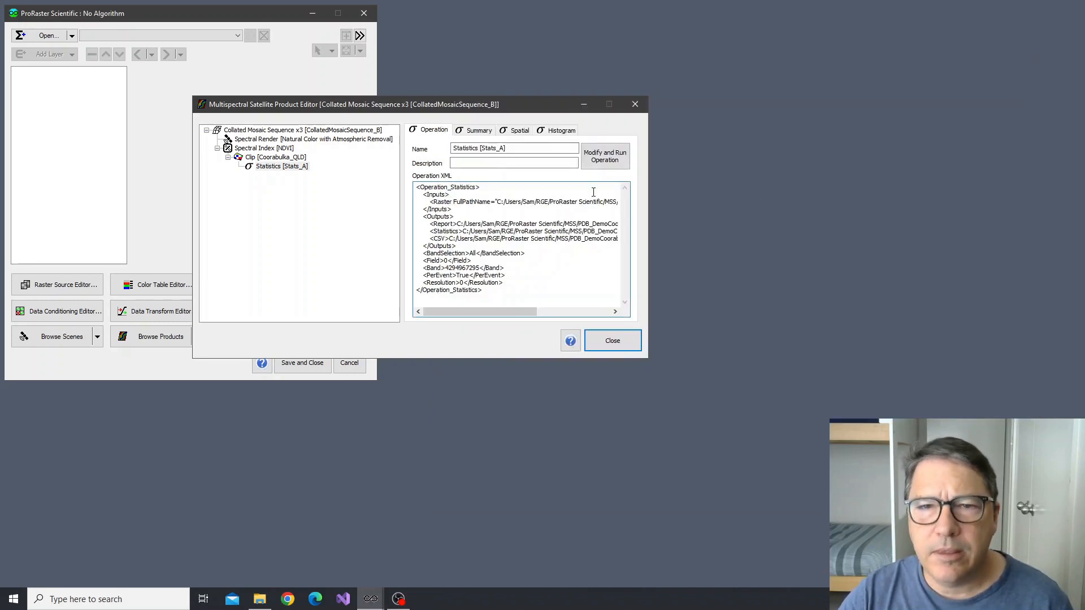
# Open the summary's statistics data in the default spreadsheet editor, examine the maximum, mean, variance and lower quartile columns, and close it
pyautogui.click(481, 132)
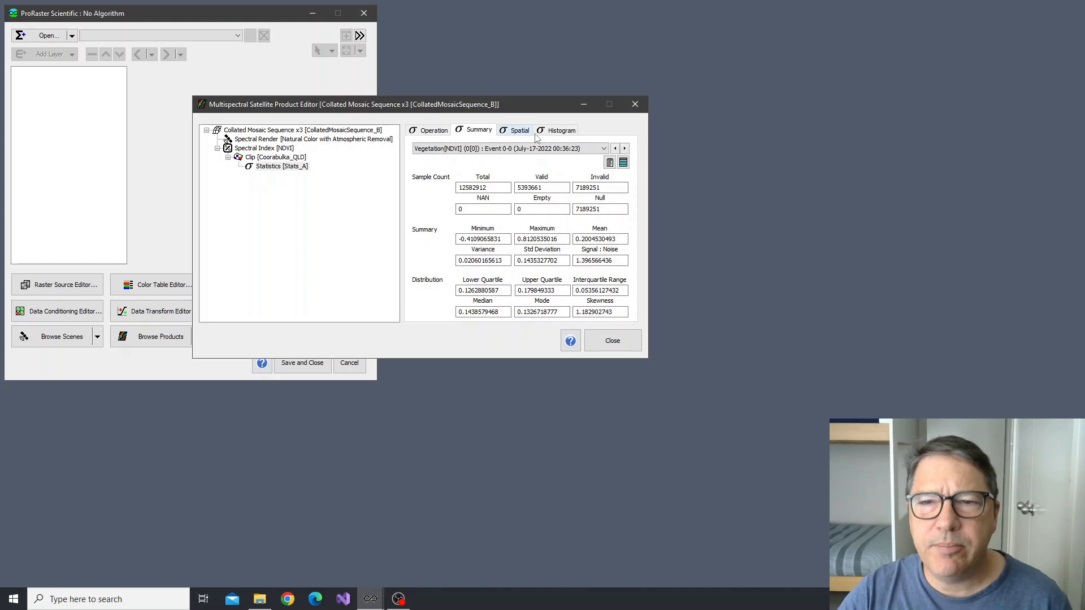
pyautogui.click(625, 167)
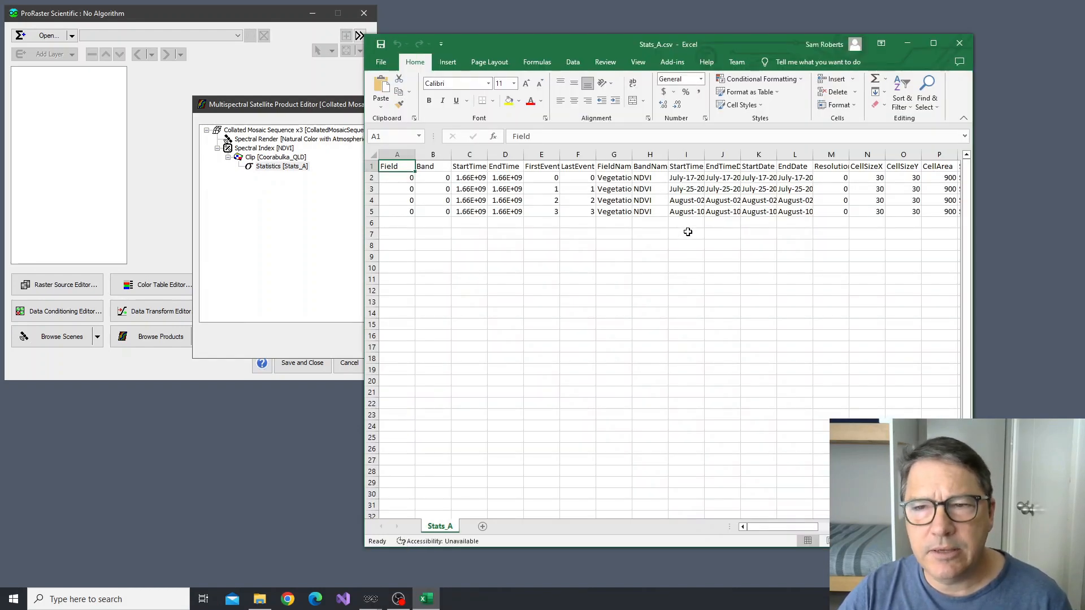
pyautogui.moveTo(767, 529); pyautogui.dragTo(844, 532)
pyautogui.click(574, 179)
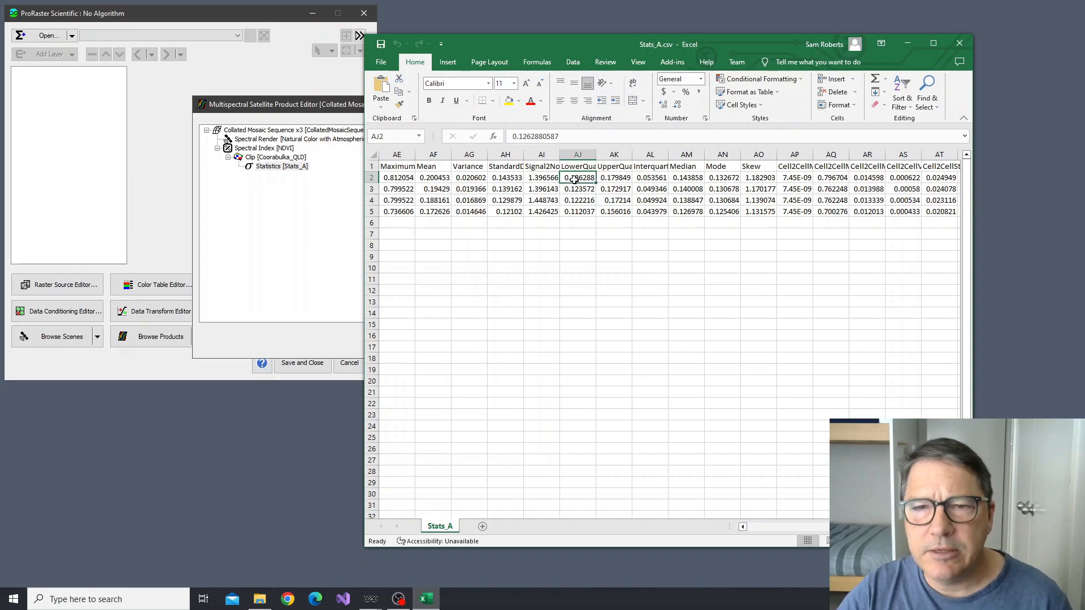
pyautogui.click(460, 177)
pyautogui.click(404, 179)
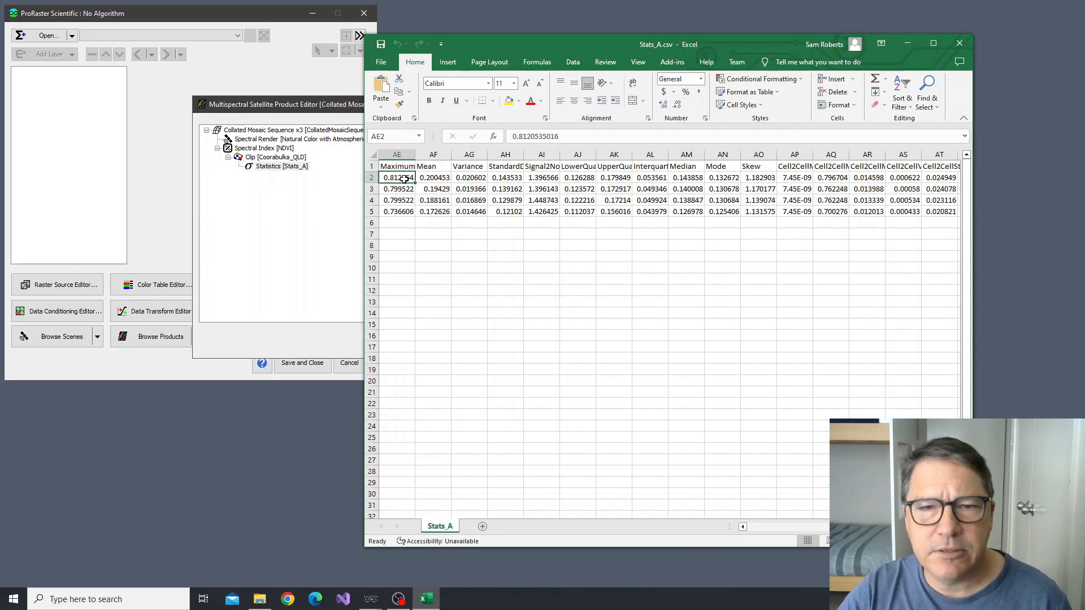
pyautogui.click(431, 176)
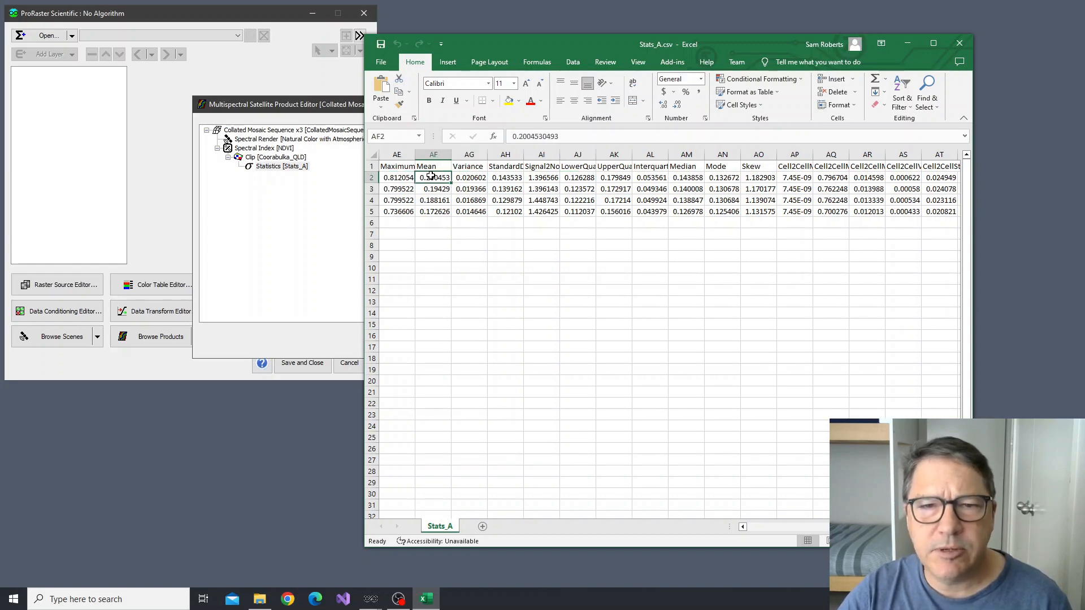
pyautogui.click(958, 49)
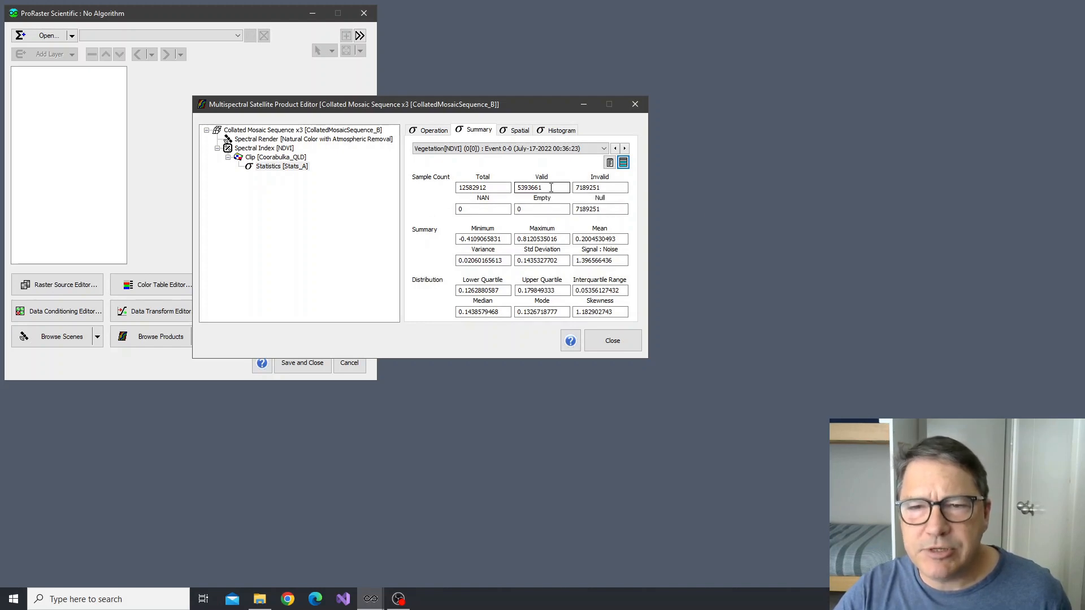
# Examine the July-17-2022 summary's valid sample count, maximum, mean, quartiles, interquartile range, median, mode and skewness
pyautogui.moveTo(547, 188); pyautogui.dragTo(511, 191)
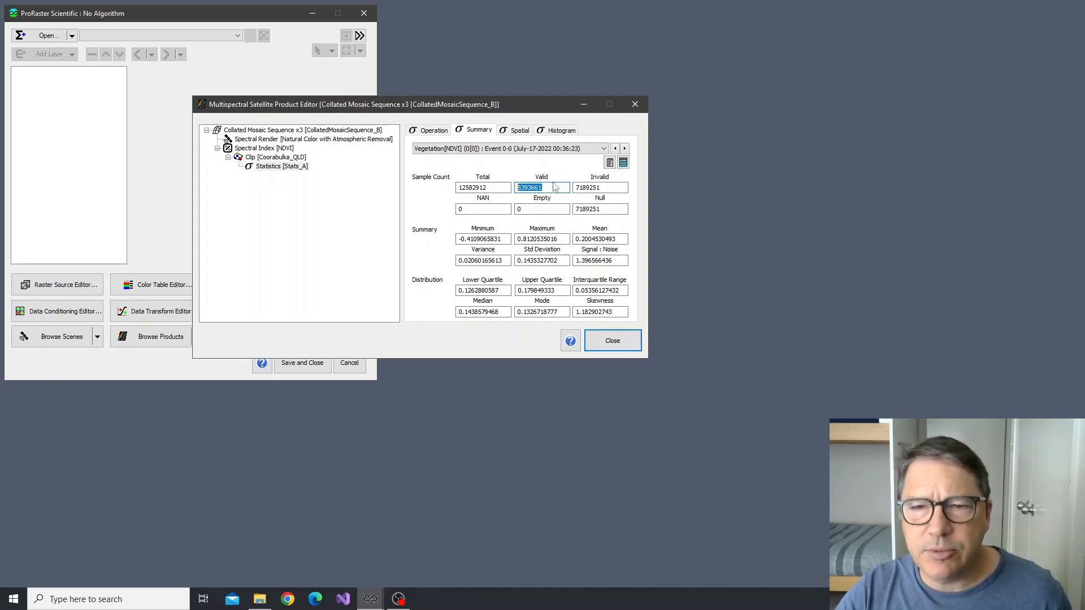
pyautogui.click(555, 187)
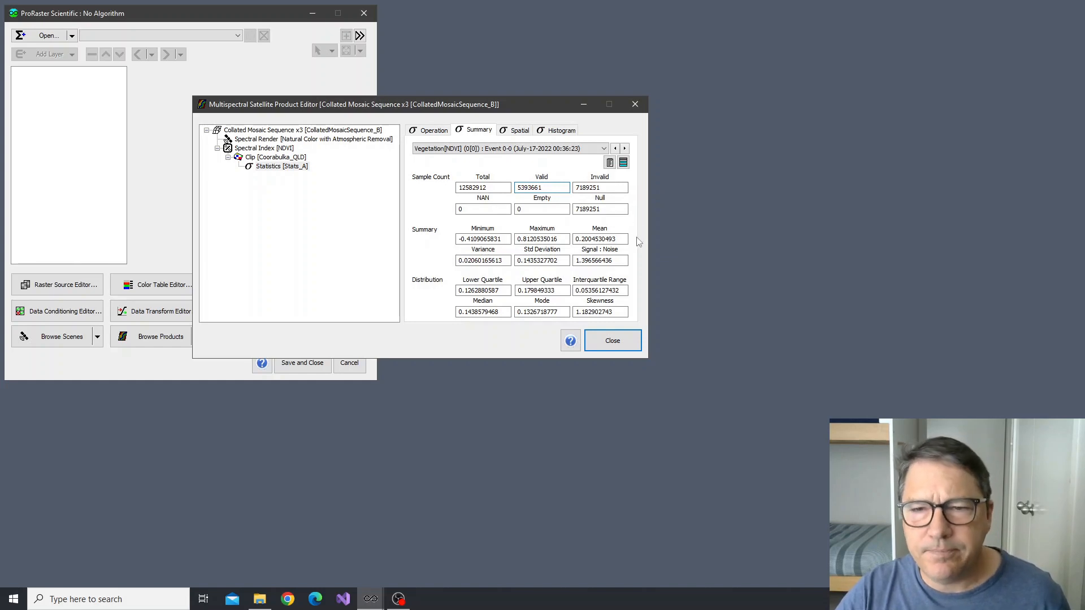
pyautogui.click(536, 239)
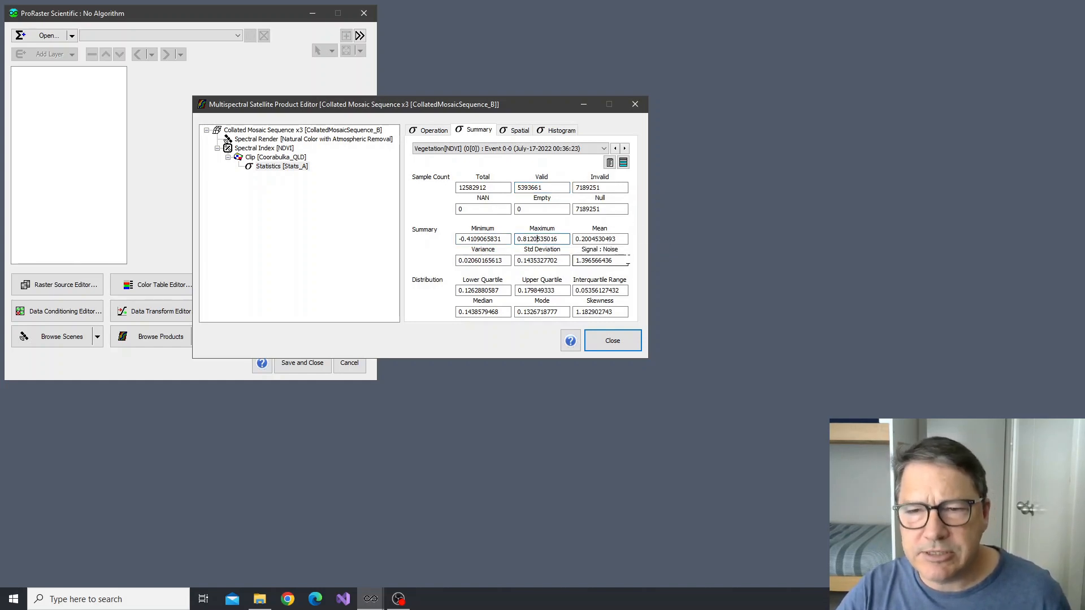
pyautogui.press('Tab')
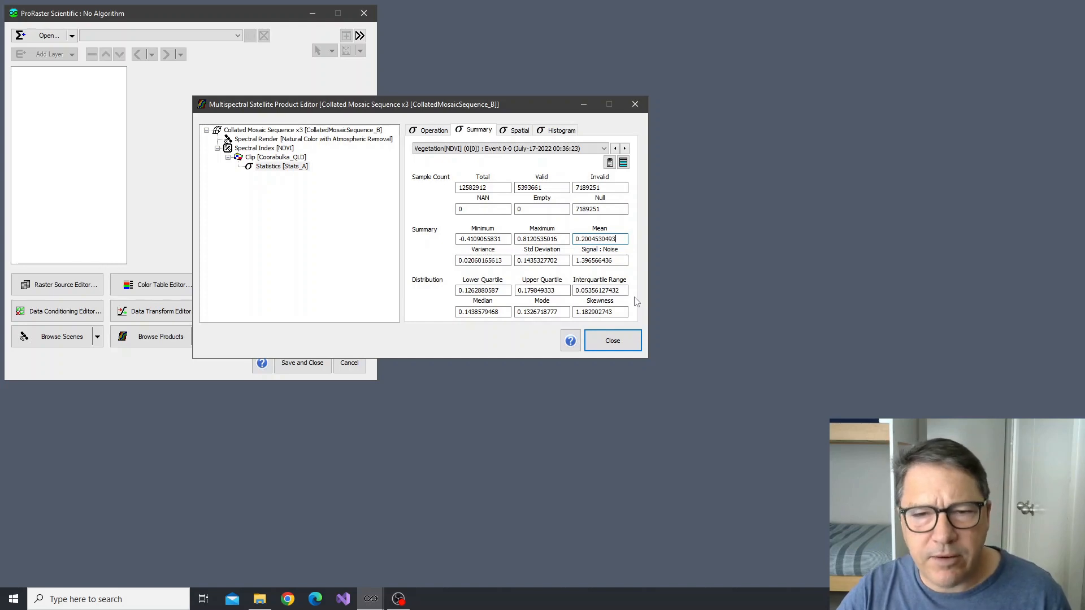
pyautogui.click(500, 289)
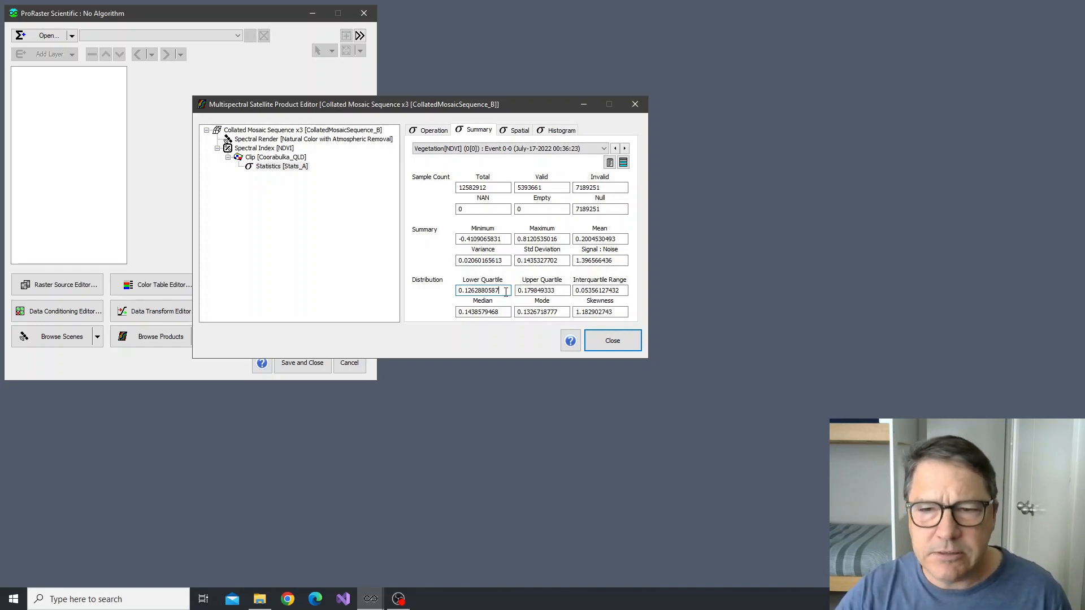
pyautogui.click(534, 291)
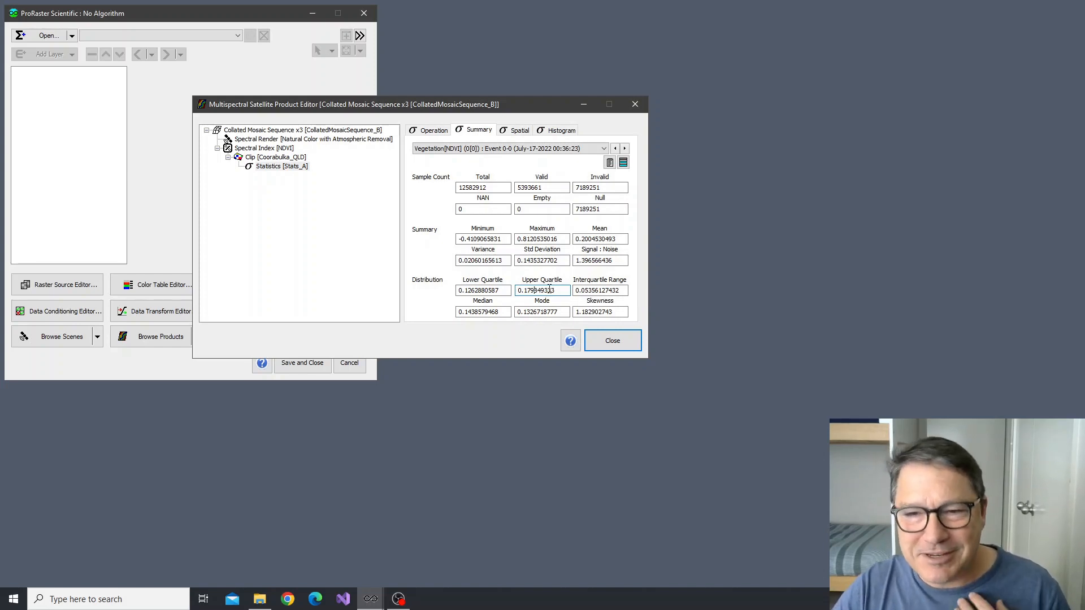
pyautogui.click(600, 290)
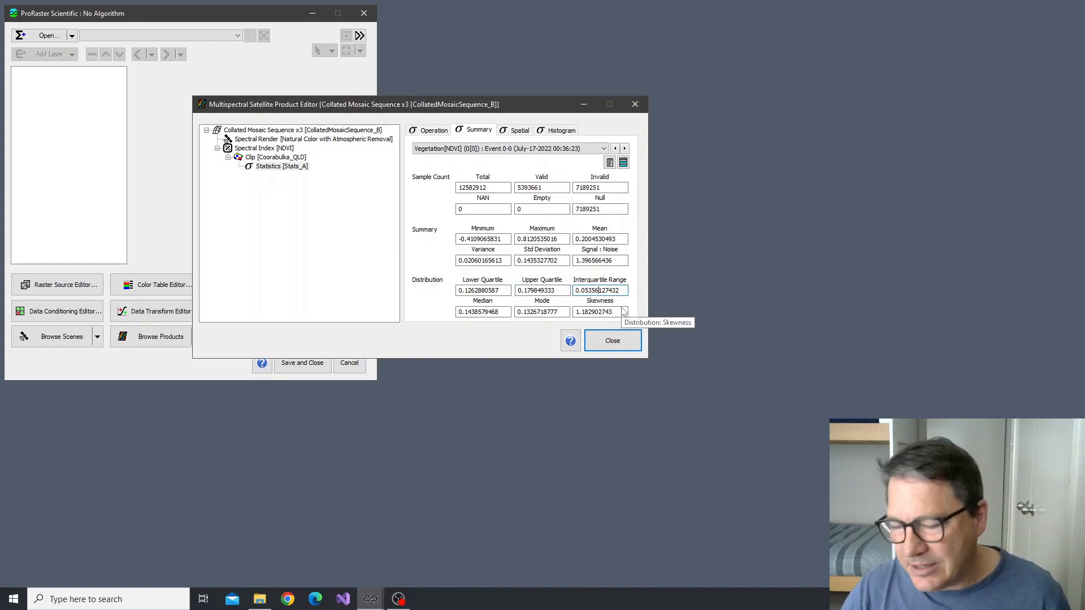
pyautogui.click(485, 313)
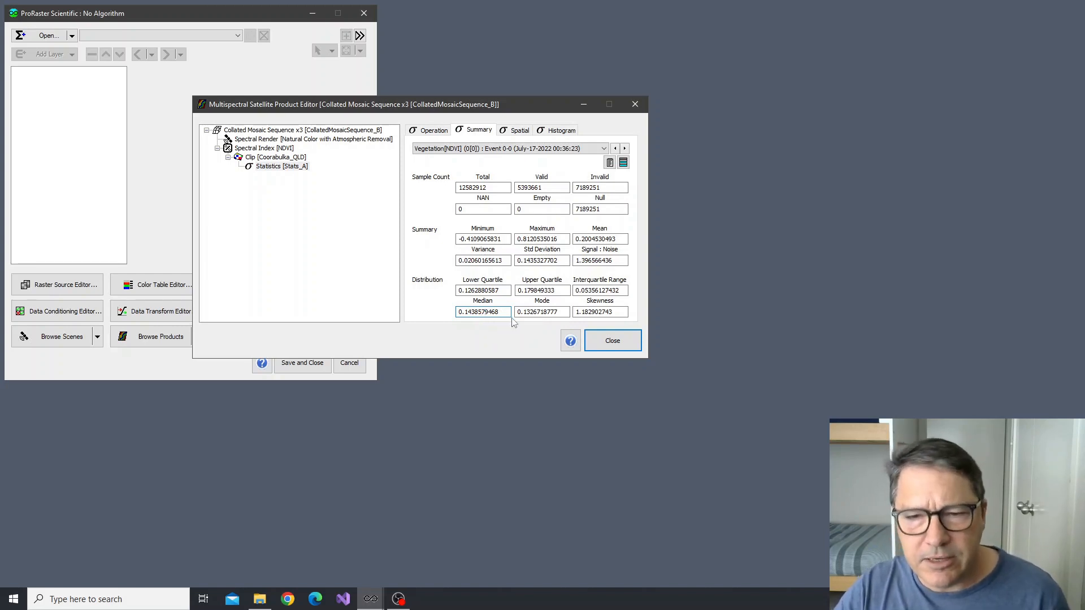
pyautogui.click(540, 311)
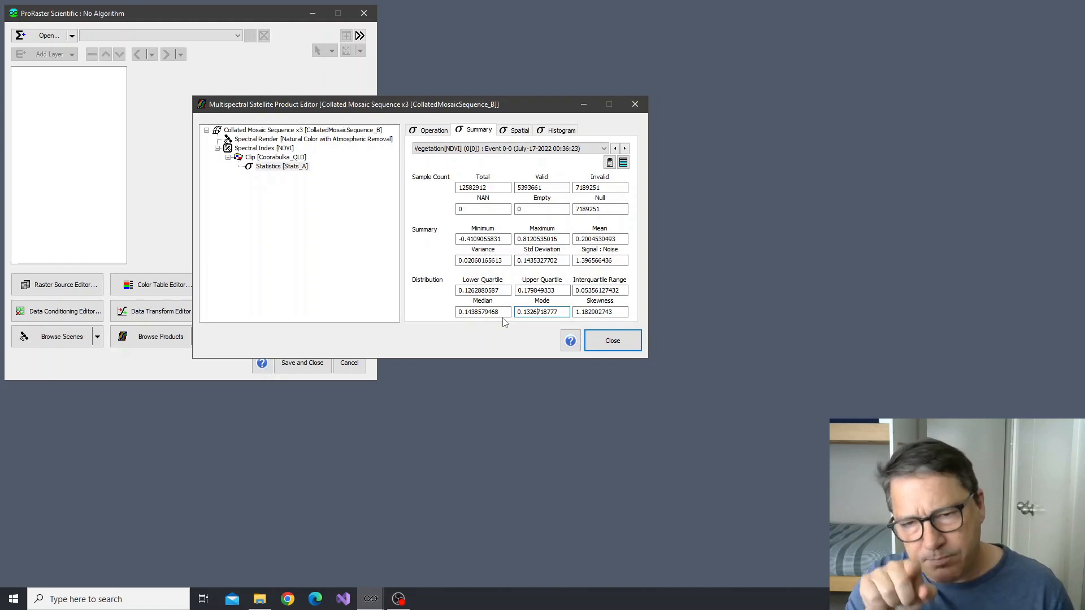
pyautogui.click(595, 312)
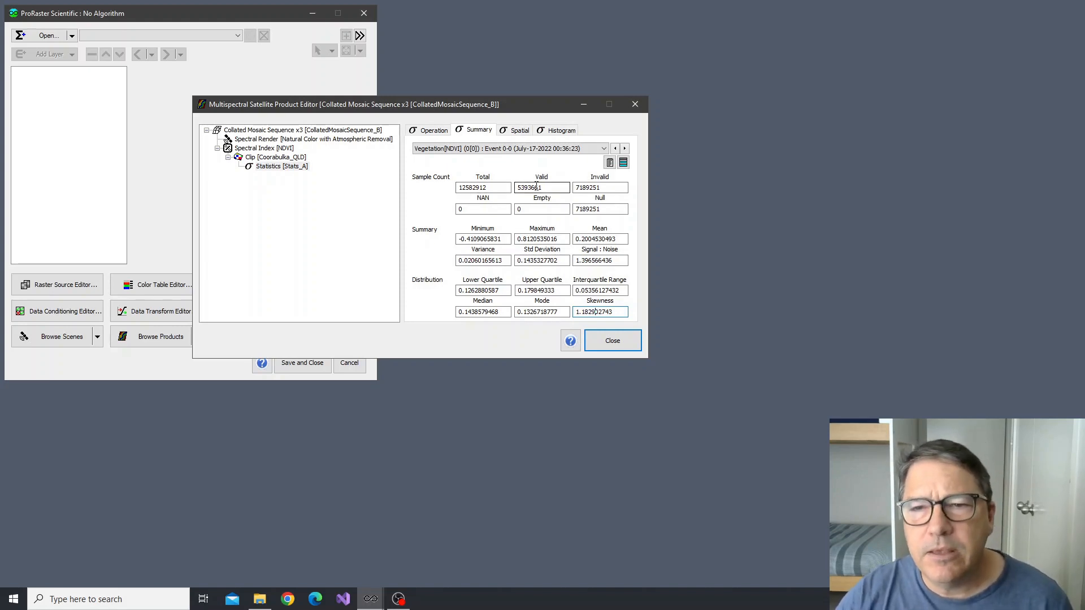
# Show the spatial statistics of the July-17-2022 event and examine the X and Y cell size and the valid area
pyautogui.click(518, 130)
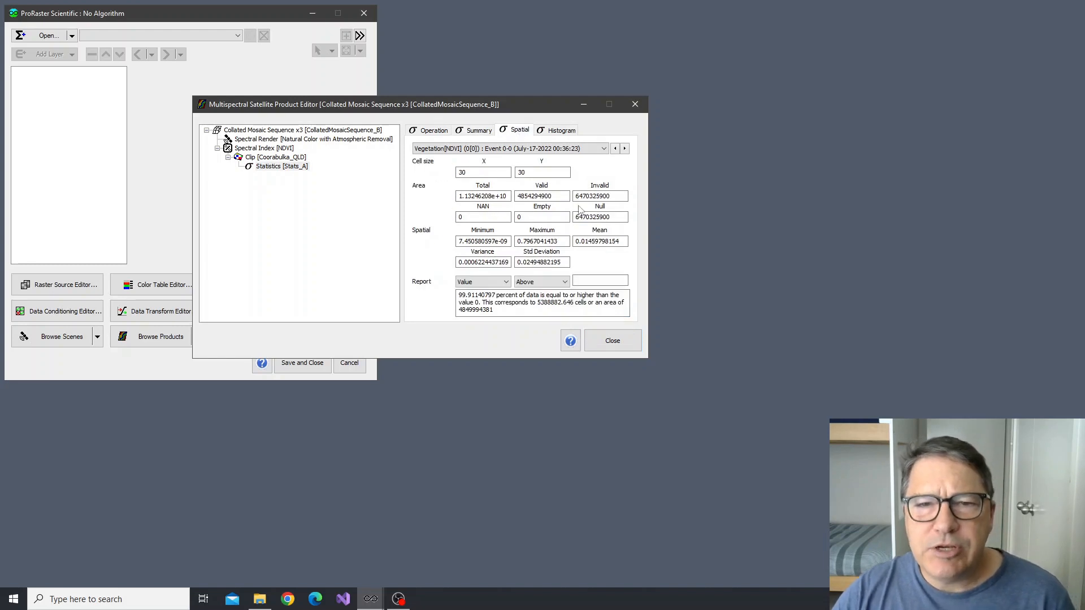
pyautogui.click(473, 172)
pyautogui.click(532, 173)
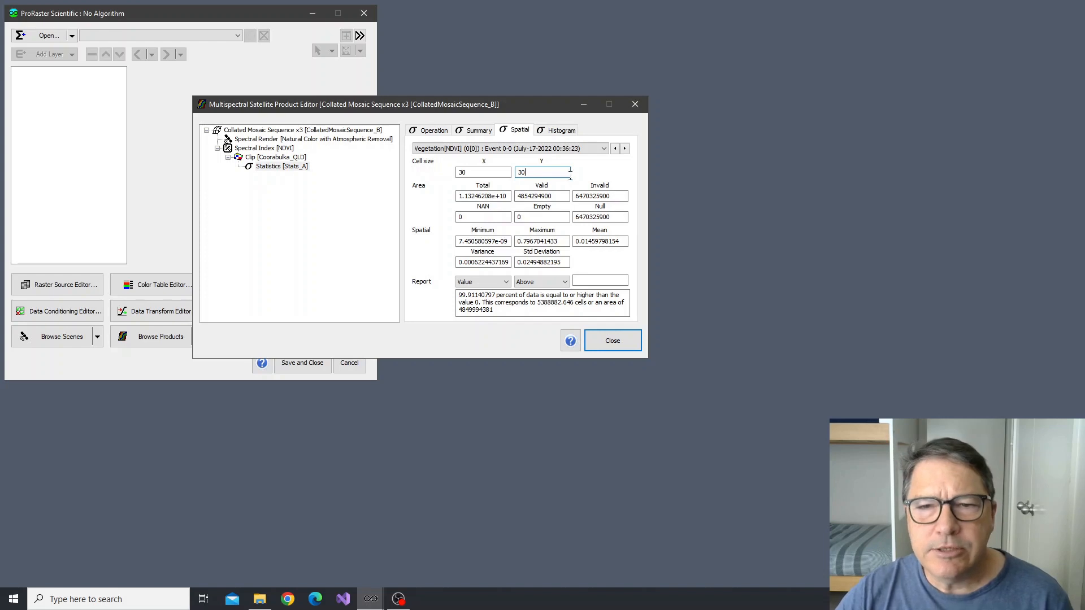
pyautogui.click(563, 196)
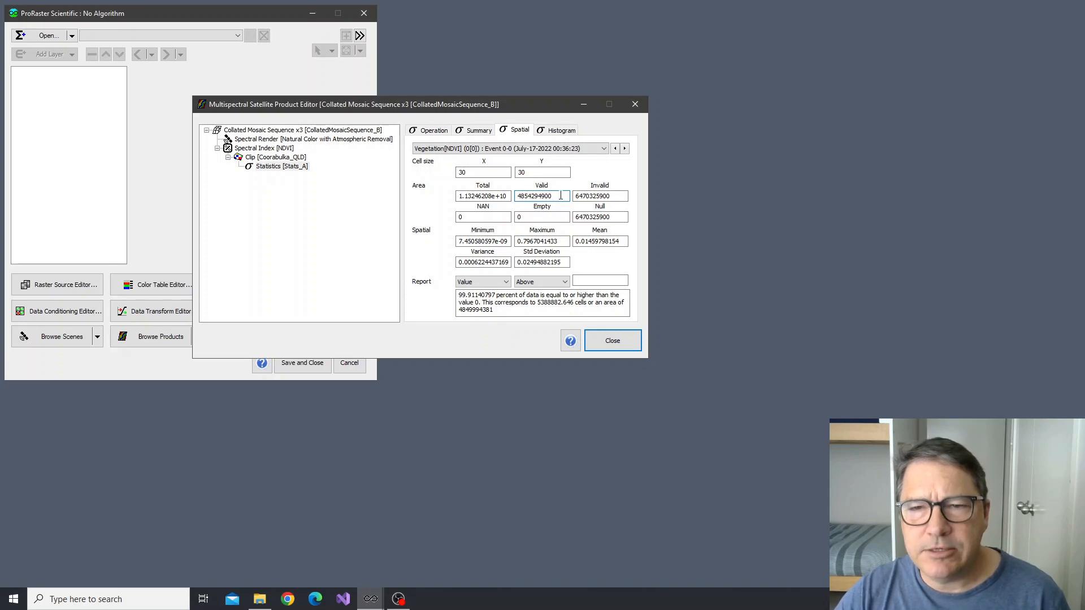
pyautogui.moveTo(560, 195); pyautogui.dragTo(516, 196)
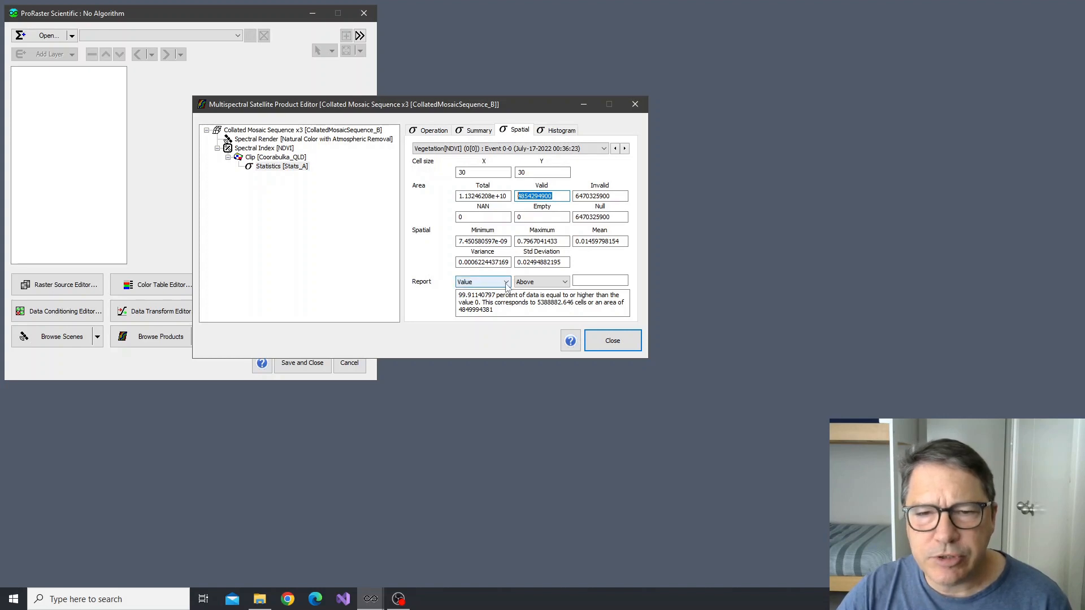
# Report how much of the data lies above the value 0.15, and check the alternative report type without changing it
pyautogui.click(584, 278)
pyautogui.click(585, 278)
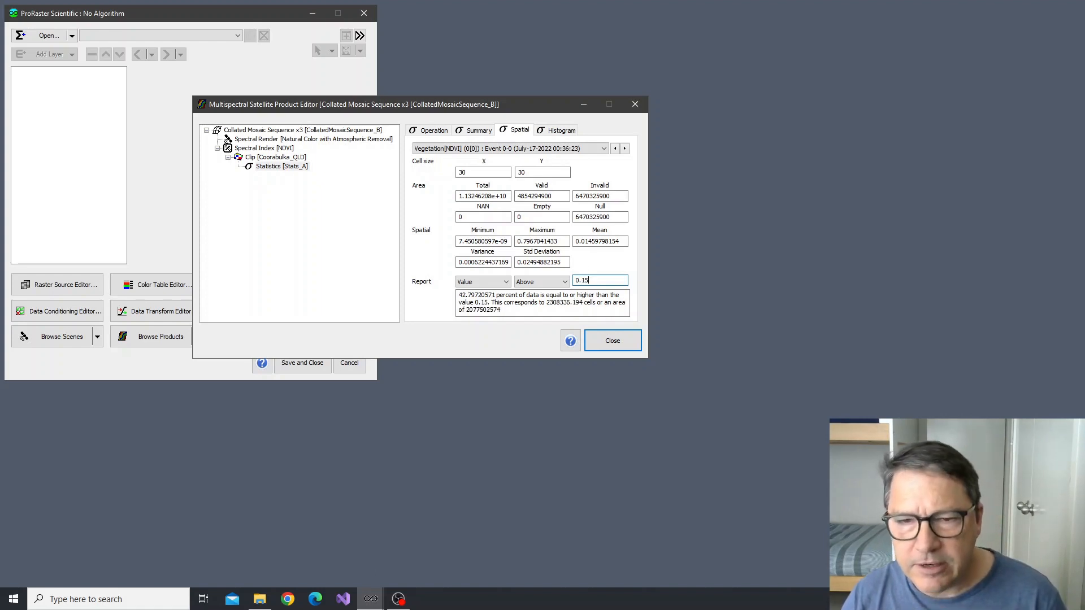
pyautogui.click(507, 282)
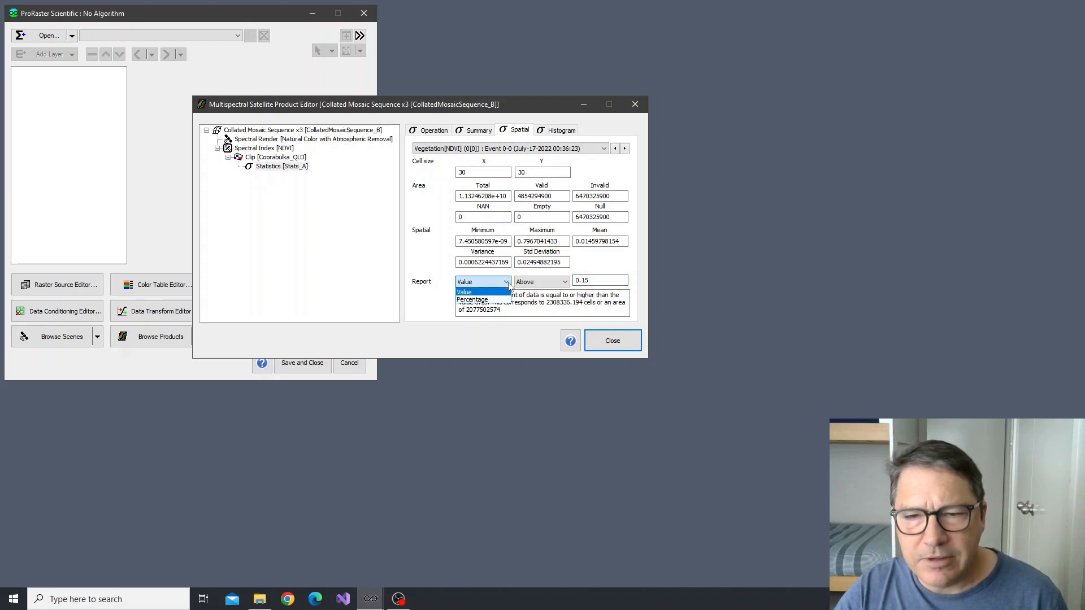
pyautogui.click(509, 286)
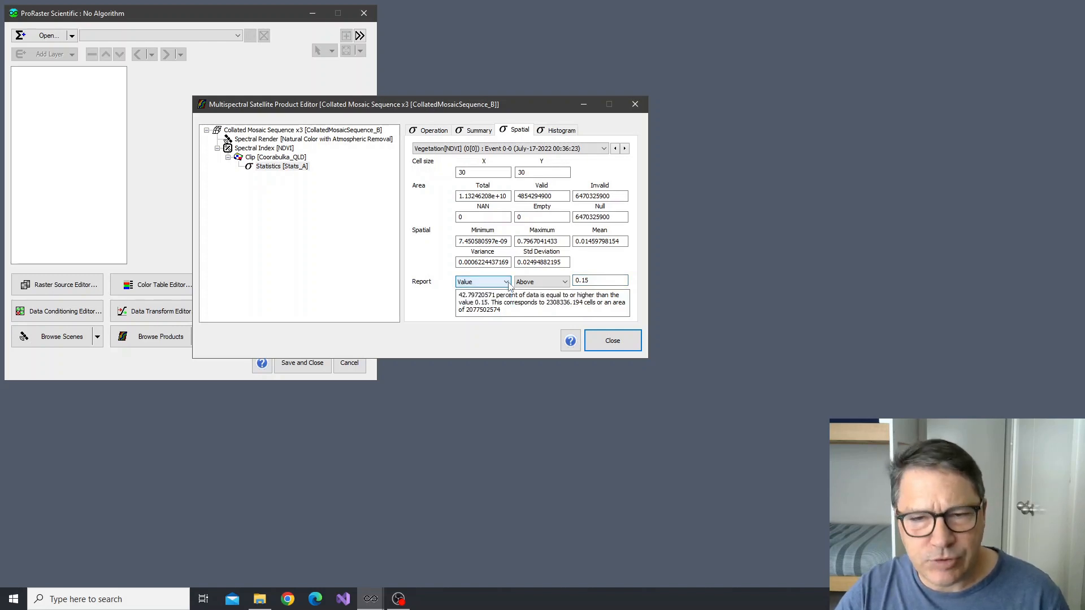
pyautogui.click(508, 283)
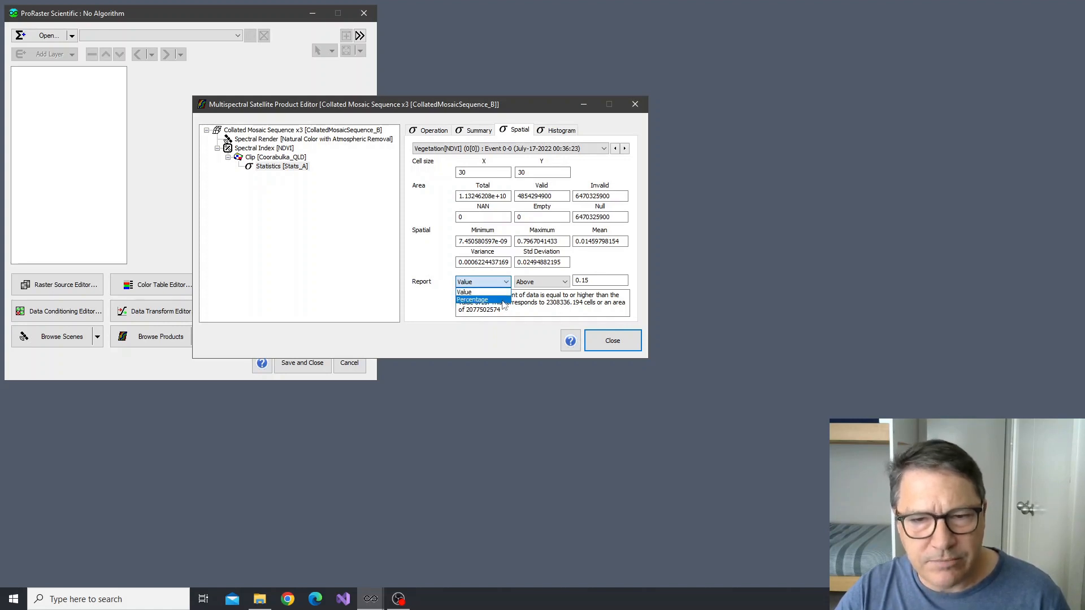
pyautogui.click(504, 285)
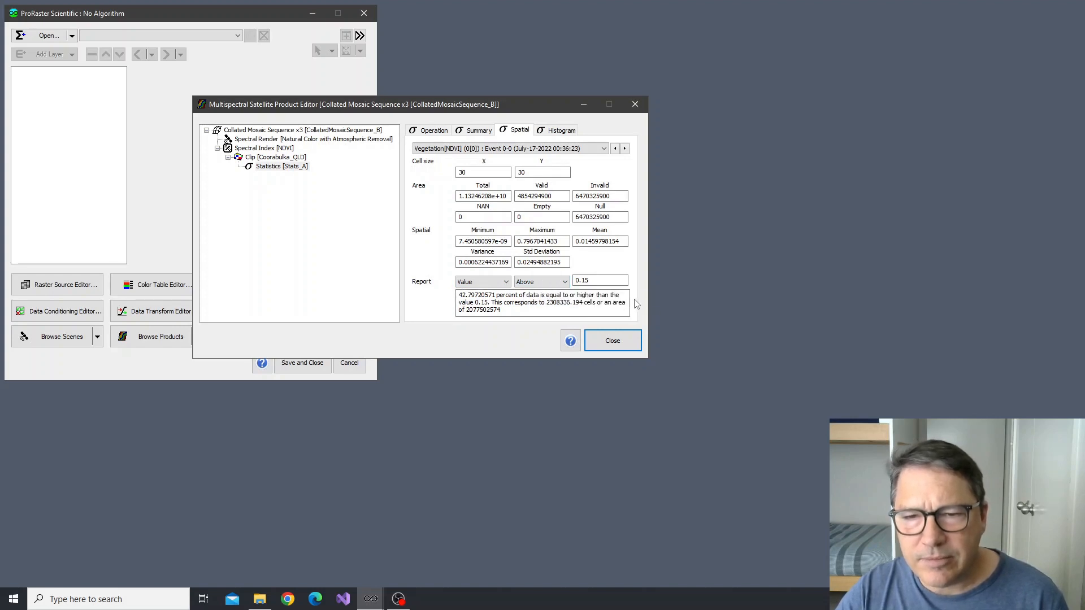
# Switch the spatial report from Above to Below for the value 0.15
pyautogui.click(565, 282)
pyautogui.click(565, 291)
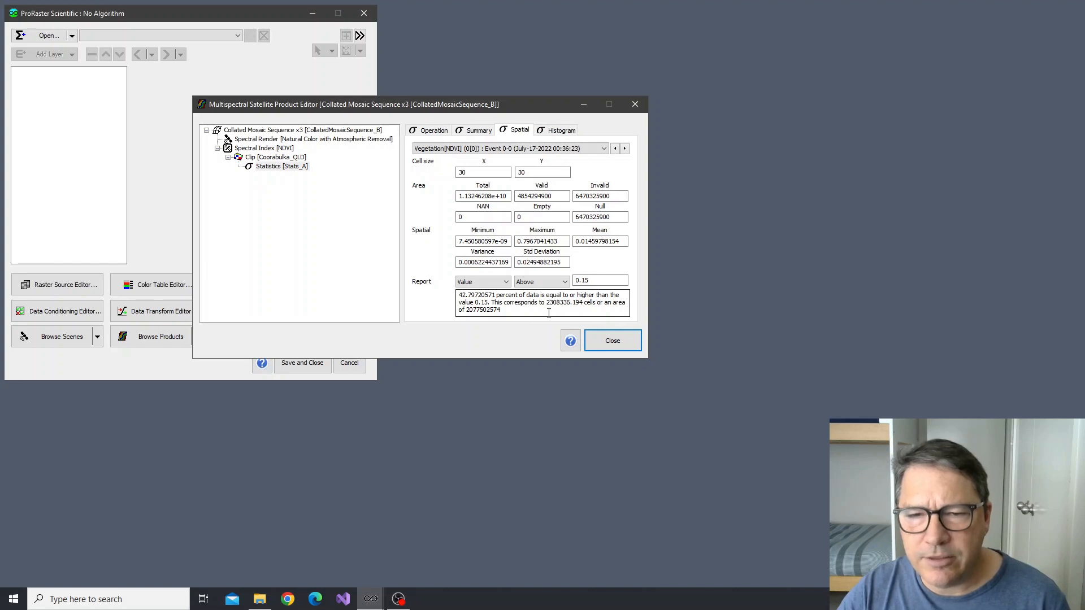
pyautogui.click(541, 282)
pyautogui.click(537, 300)
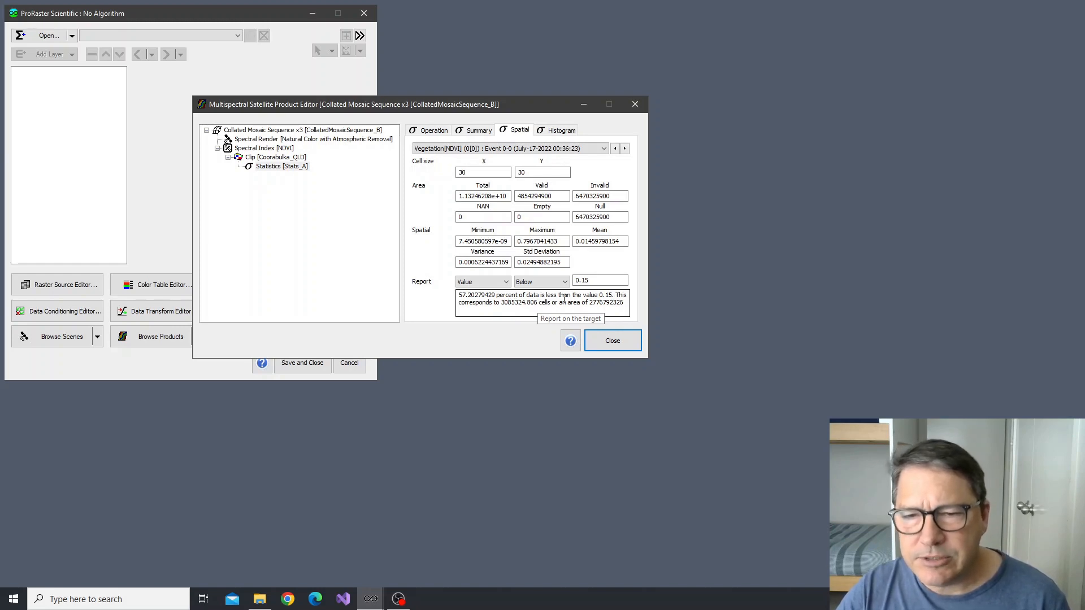
# Switch the spatial report to Percentage and set its target value to 0.25, keeping the Below comparison
pyautogui.click(505, 283)
pyautogui.click(473, 300)
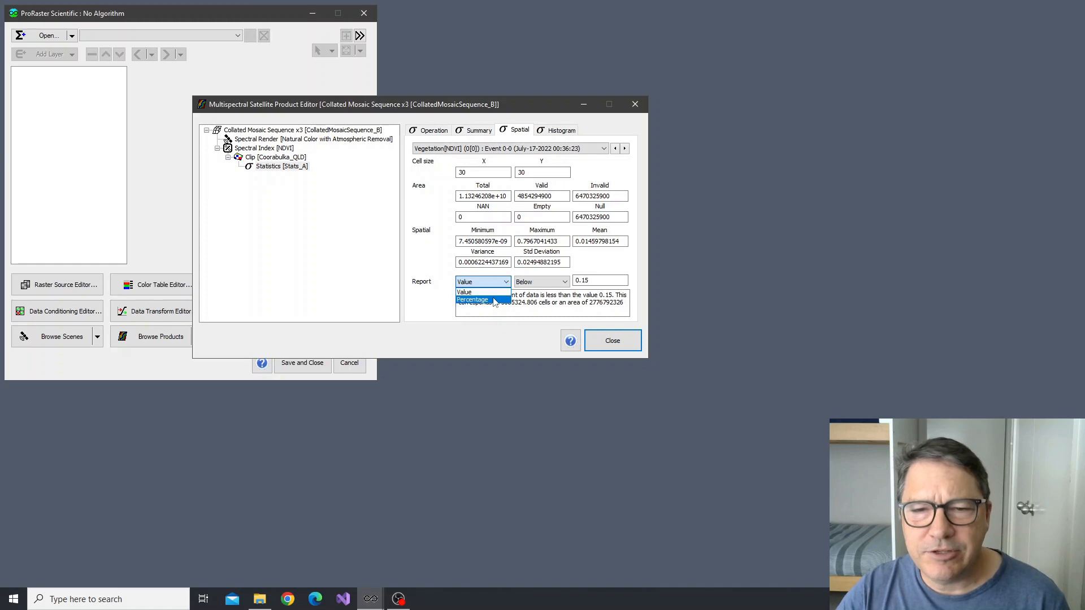
pyautogui.doubleClick(595, 282)
pyautogui.write('2')
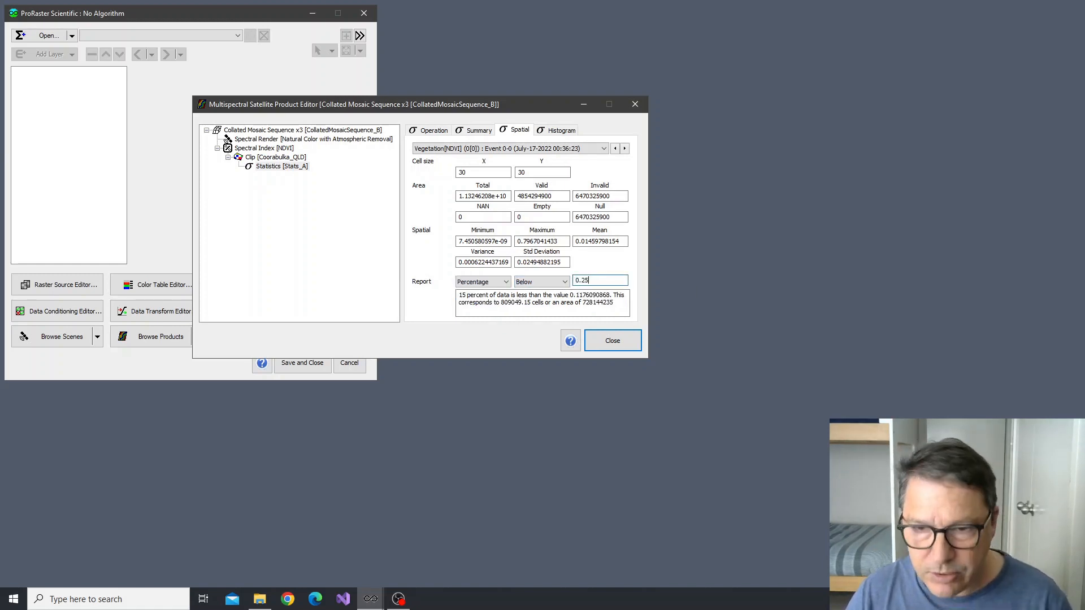
pyautogui.press('Return')
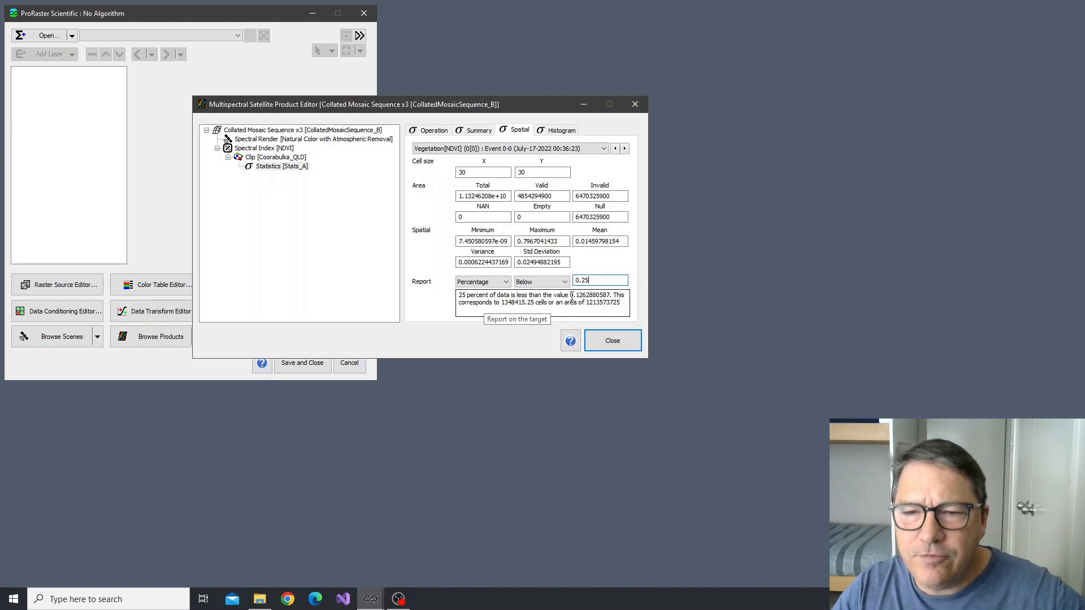
# Compare the value in the spatial percentage report with the lower quartile in the summary statistics, and return to the spatial statistics
pyautogui.moveTo(570, 298); pyautogui.dragTo(608, 292)
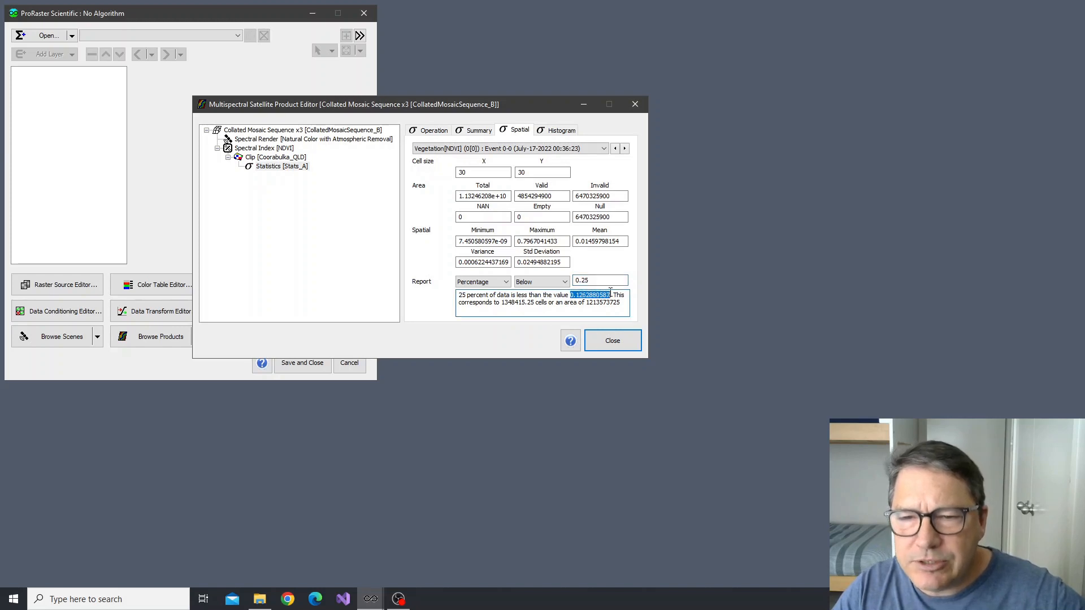
pyautogui.click(584, 310)
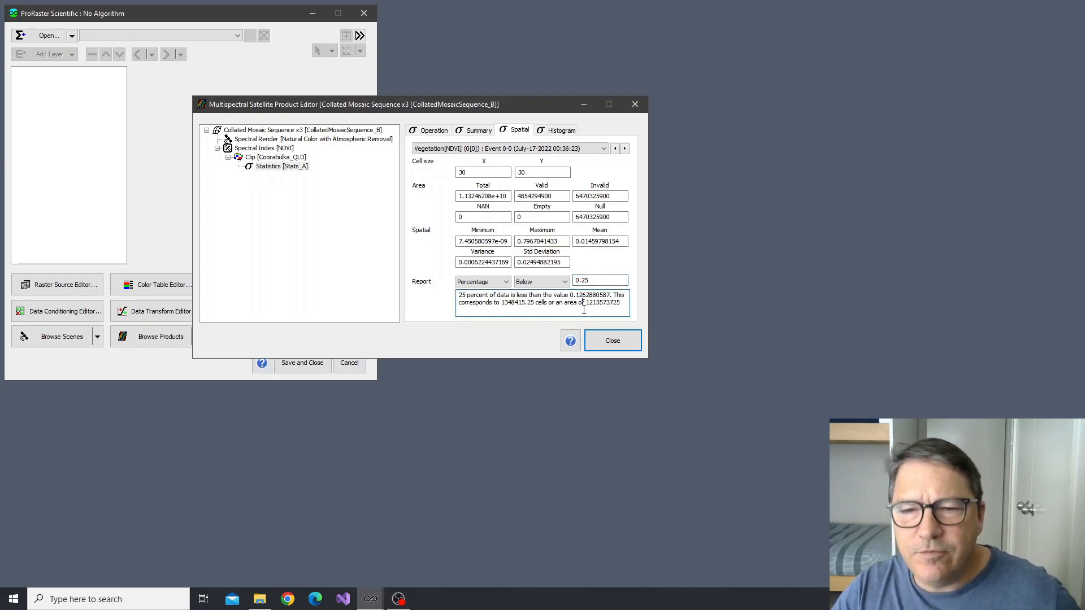
pyautogui.click(480, 131)
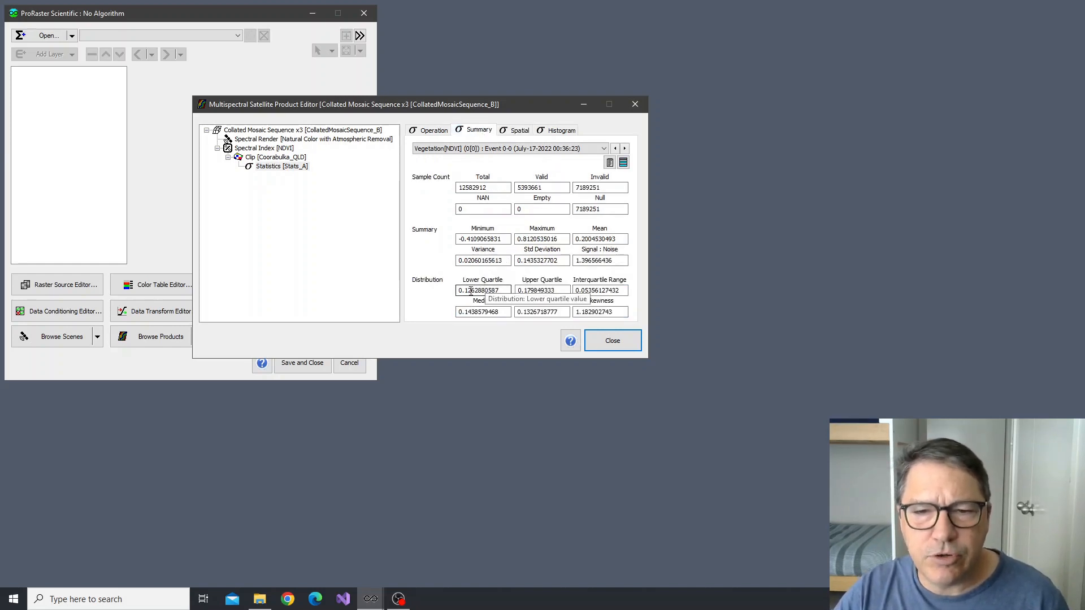
pyautogui.click(516, 131)
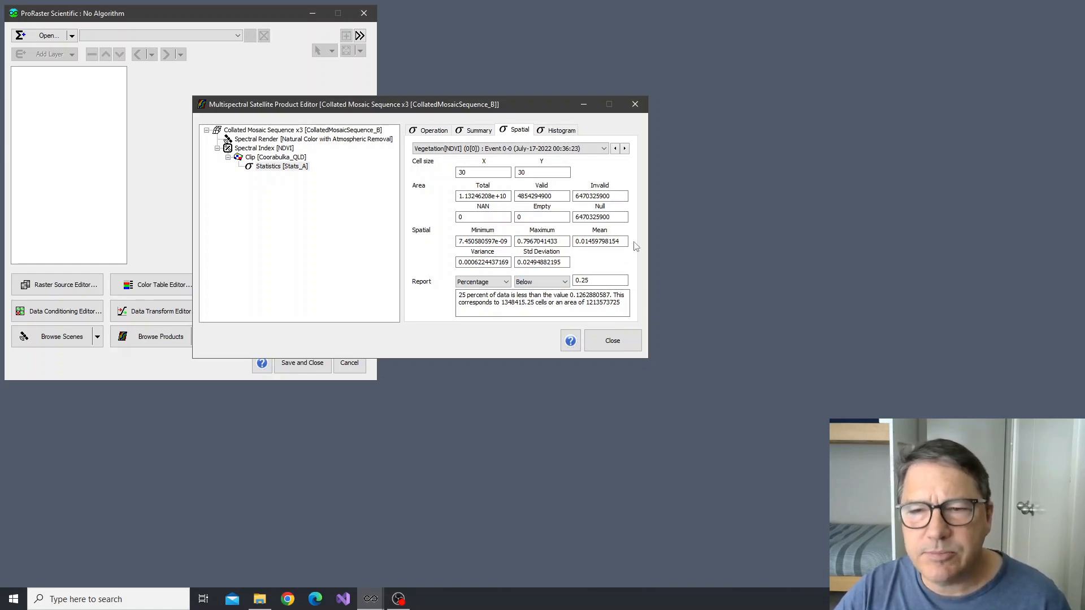
# Show the NDVI histogram and step through the events from July-17-2022 to August-10-2022
pyautogui.click(558, 133)
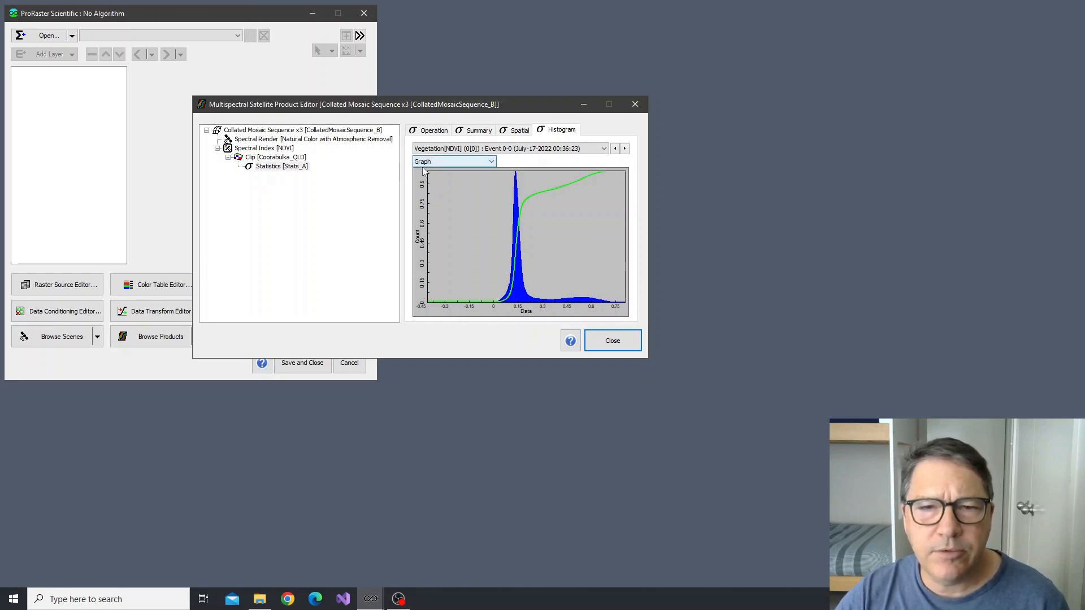
pyautogui.click(625, 149)
pyautogui.click(624, 149)
pyautogui.click(625, 148)
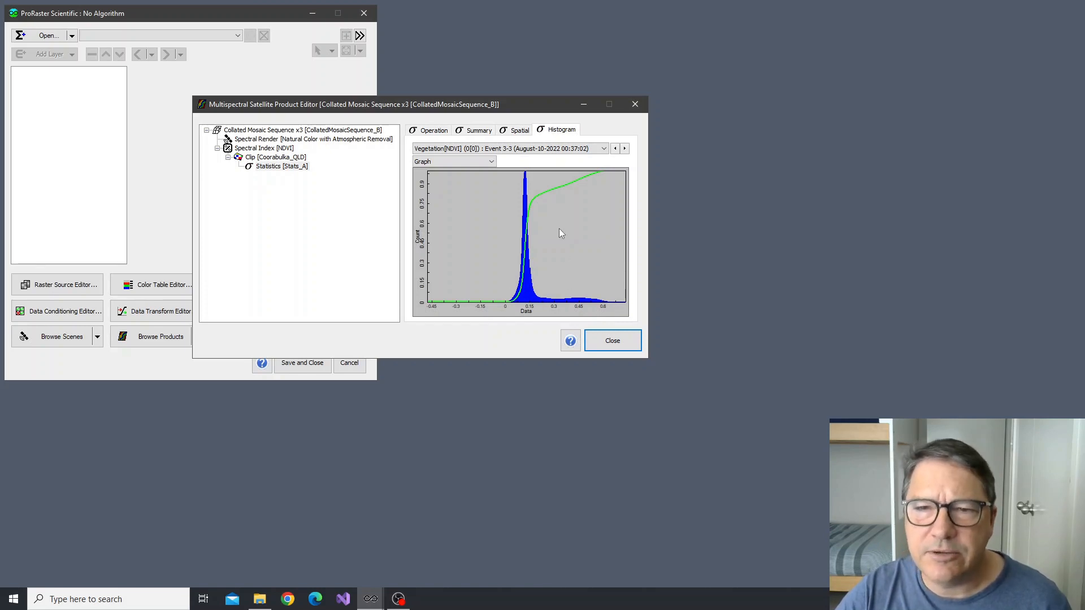
# Display the August-10-2022 histogram as a spreadsheet and examine its bin values
pyautogui.click(493, 161)
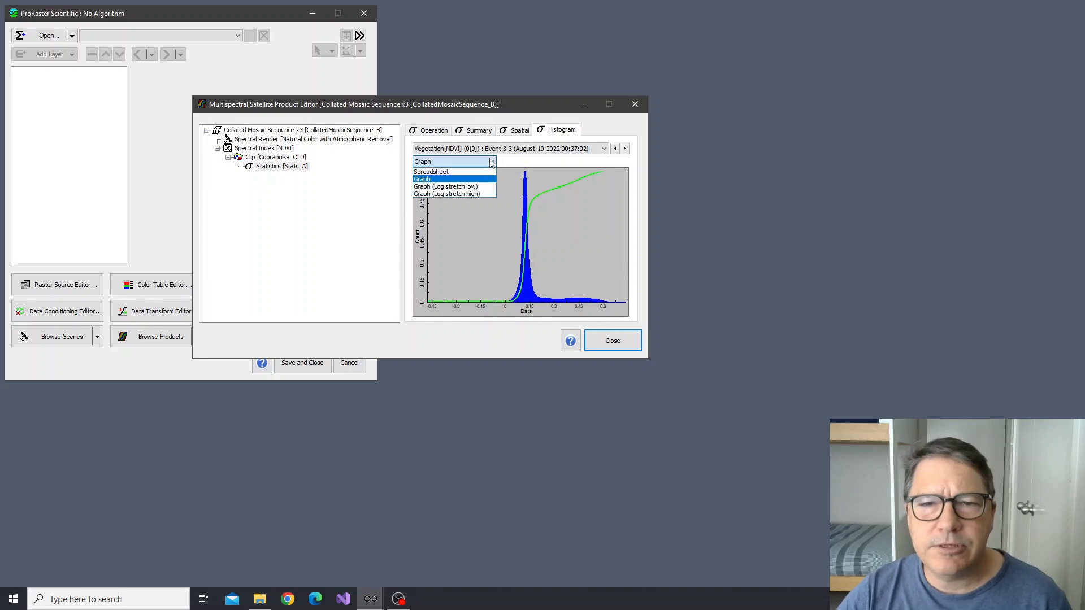
pyautogui.click(461, 174)
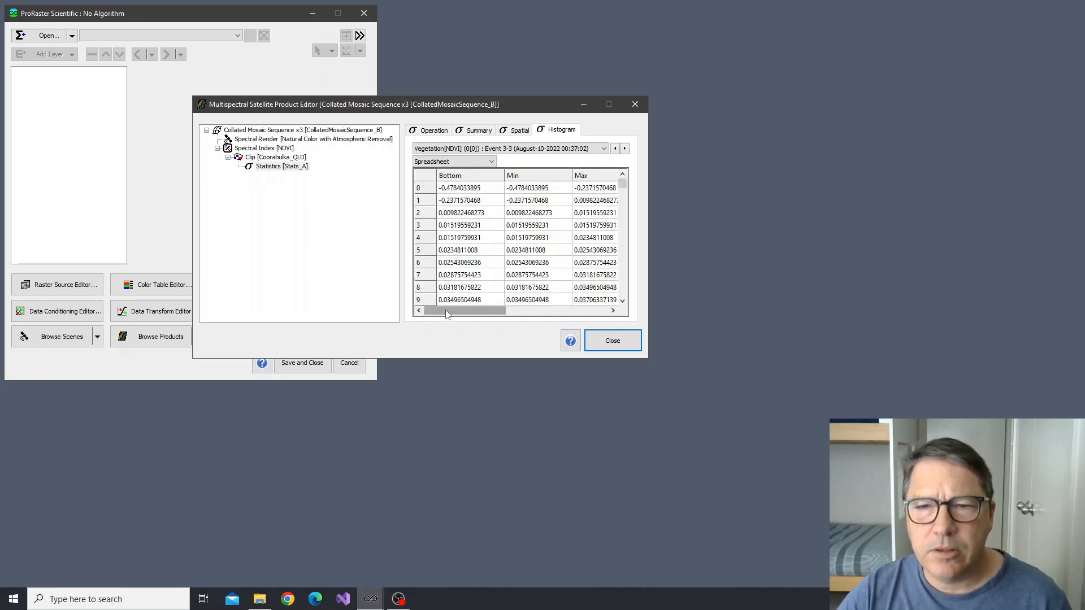
pyautogui.moveTo(446, 313)
pyautogui.mouseDown()
pyautogui.moveTo(564, 318)
pyautogui.moveTo(447, 320)
pyautogui.mouseUp()
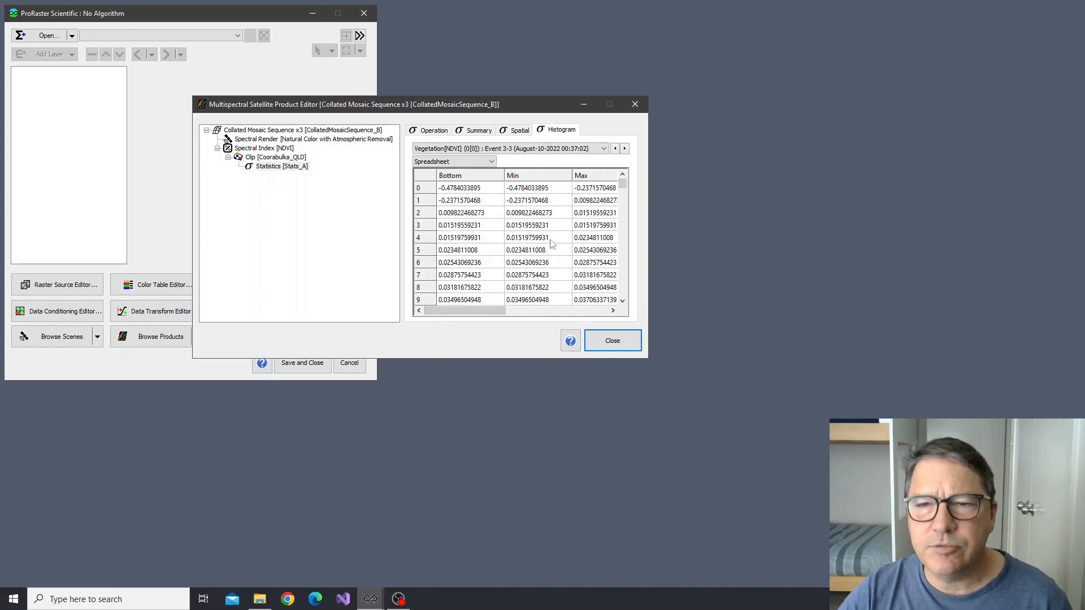
pyautogui.moveTo(622, 189)
pyautogui.mouseDown()
pyautogui.moveTo(622, 290)
pyautogui.moveTo(617, 179)
pyautogui.mouseUp()
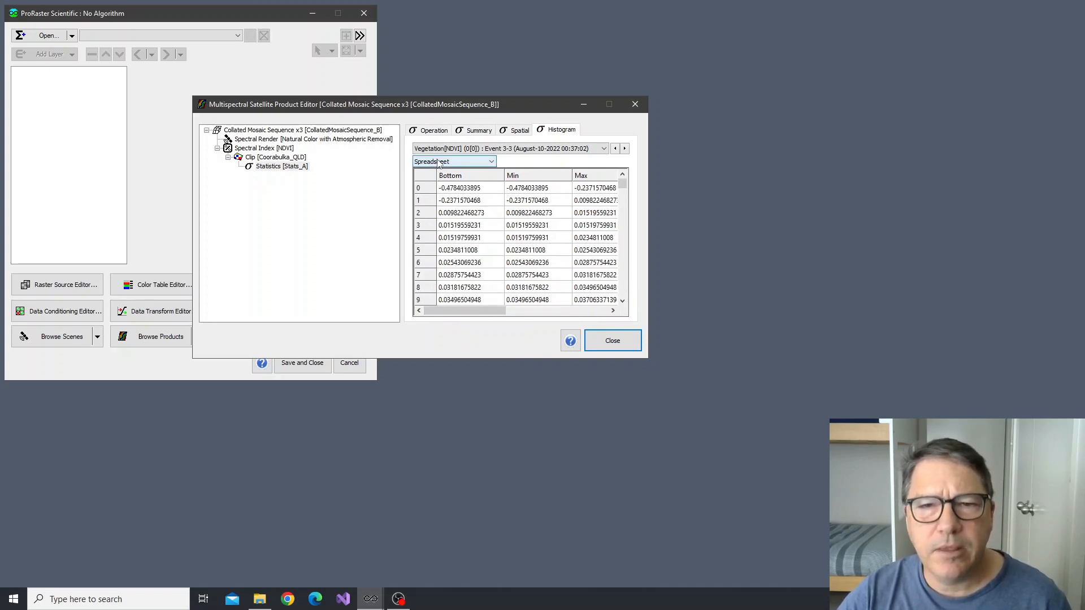
# View the histogram as Graph, Graph (Log stretch low) and Graph (Log stretch high), and return it to Graph
pyautogui.click(455, 162)
pyautogui.click(440, 186)
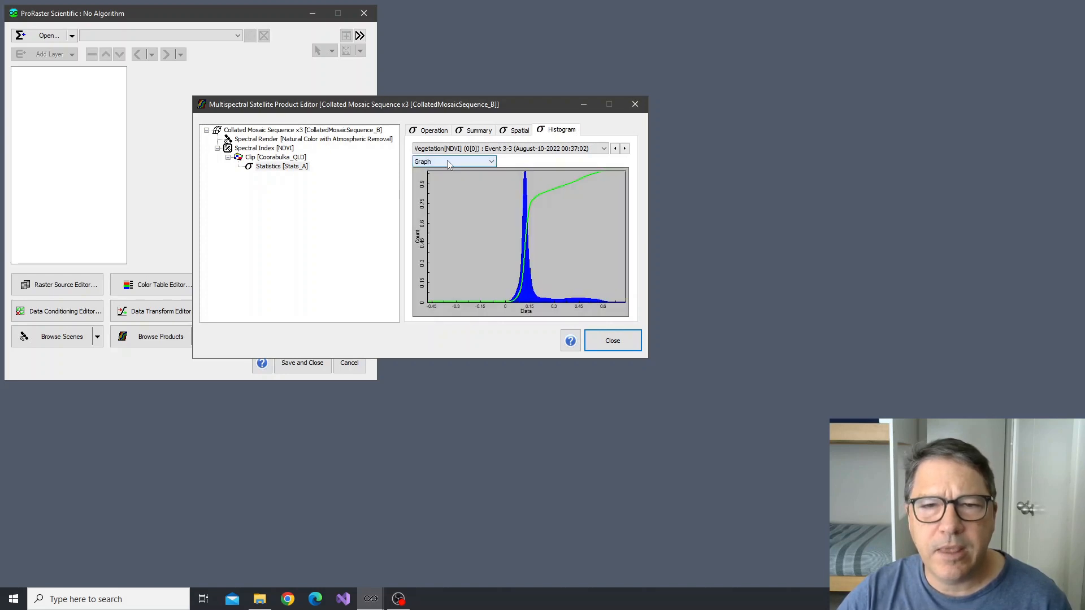
pyautogui.click(450, 162)
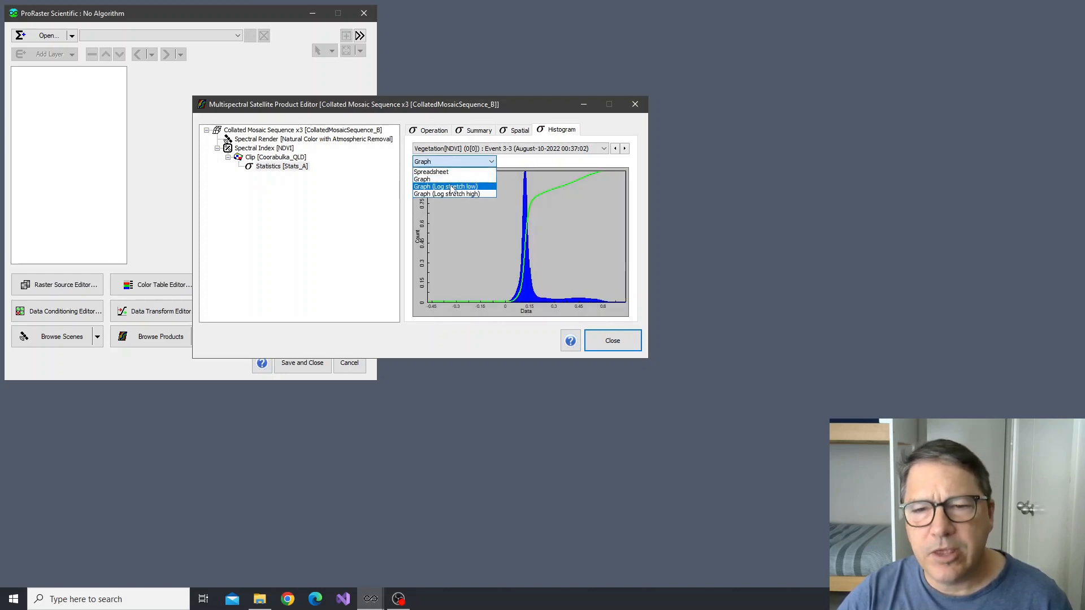
pyautogui.click(451, 186)
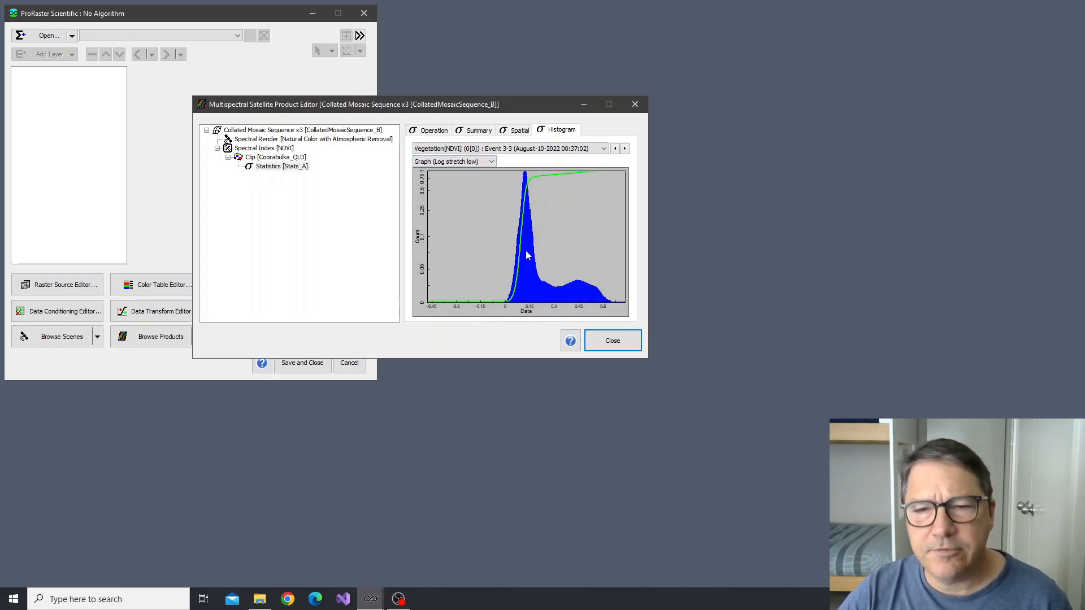
pyautogui.click(447, 163)
pyautogui.click(452, 195)
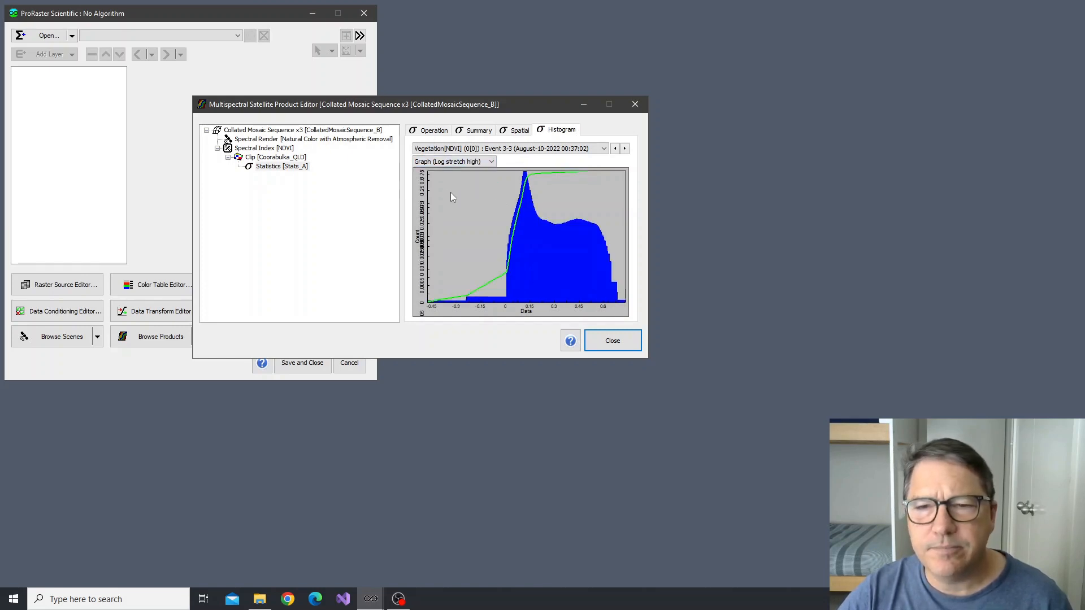
pyautogui.click(444, 162)
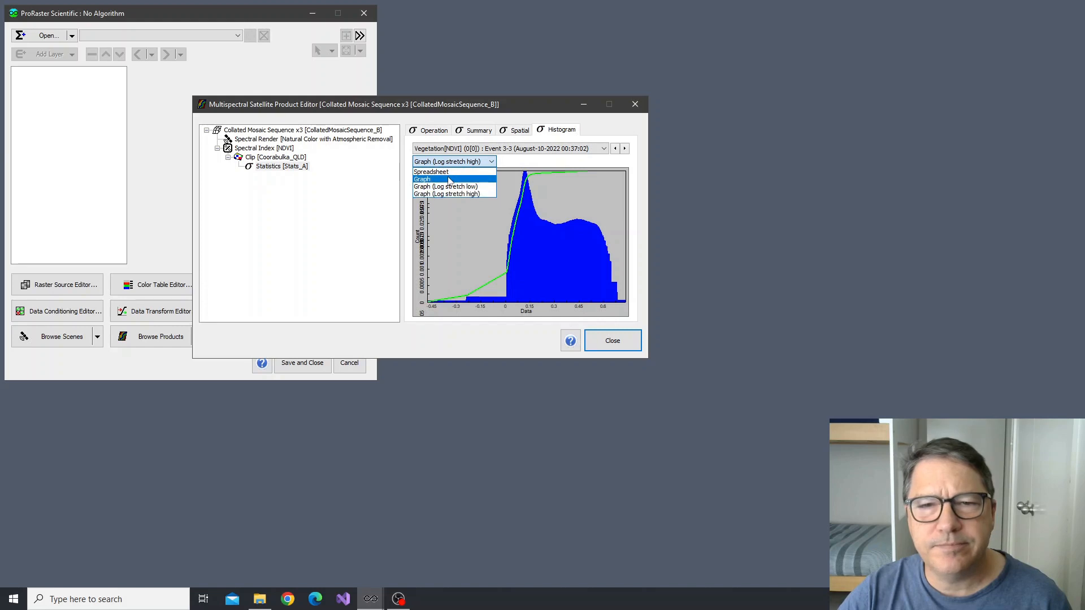
pyautogui.click(451, 178)
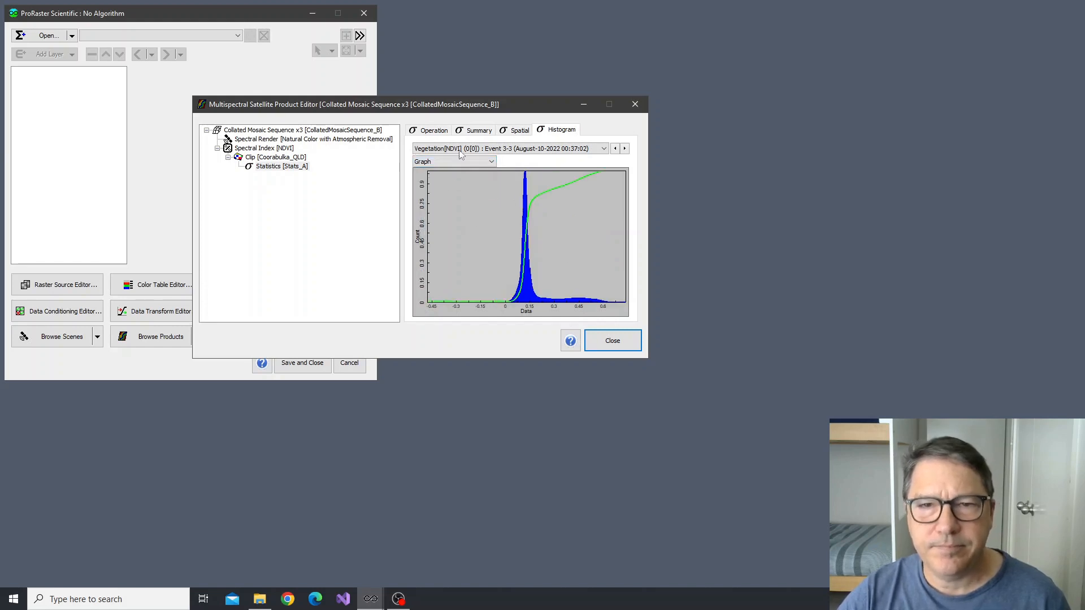
# Create a Calculator product from the NDVI spectral index with the expression cond(A00>=0.15,A00,null)
pyautogui.click(432, 130)
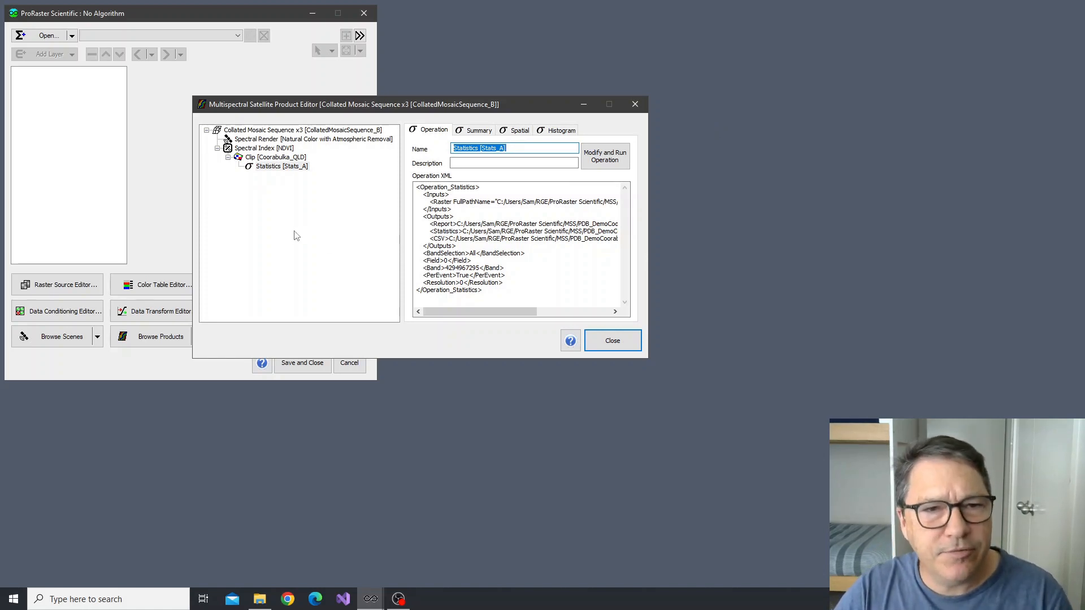
pyautogui.click(262, 149)
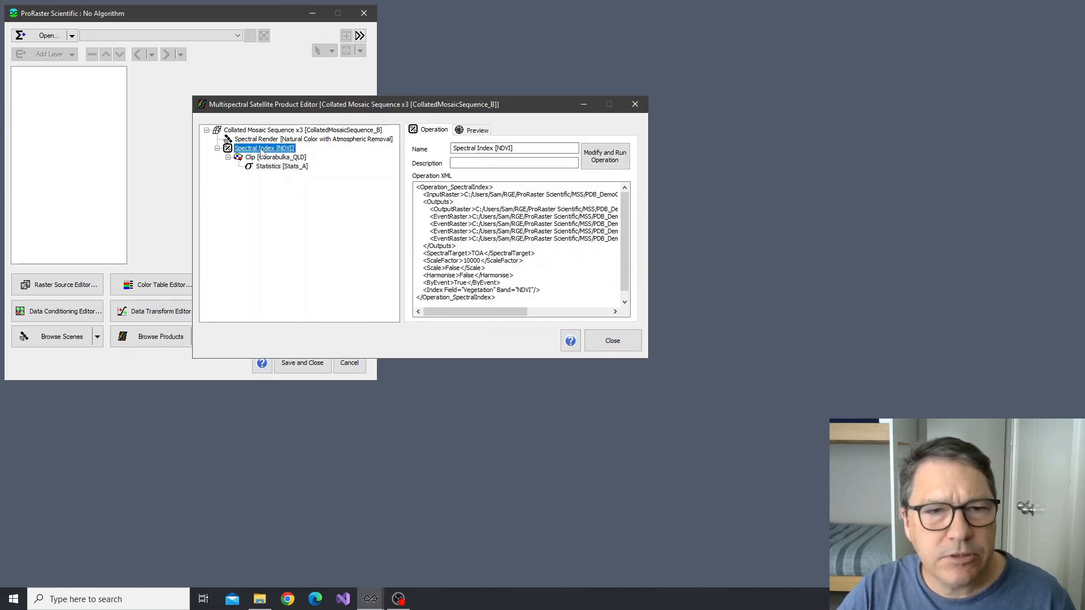
pyautogui.rightClick(262, 149)
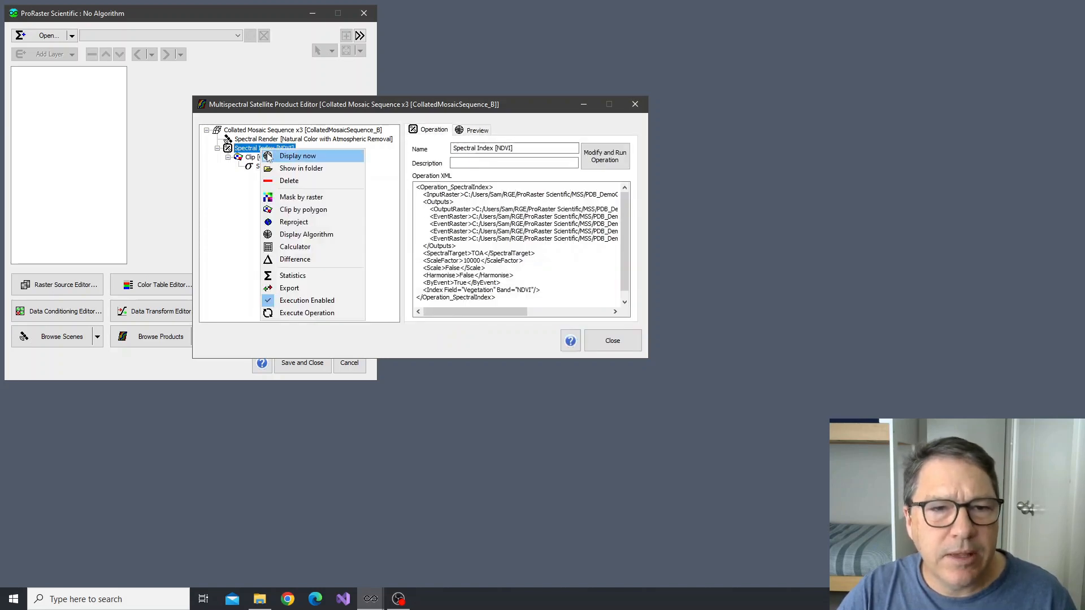
pyautogui.click(293, 248)
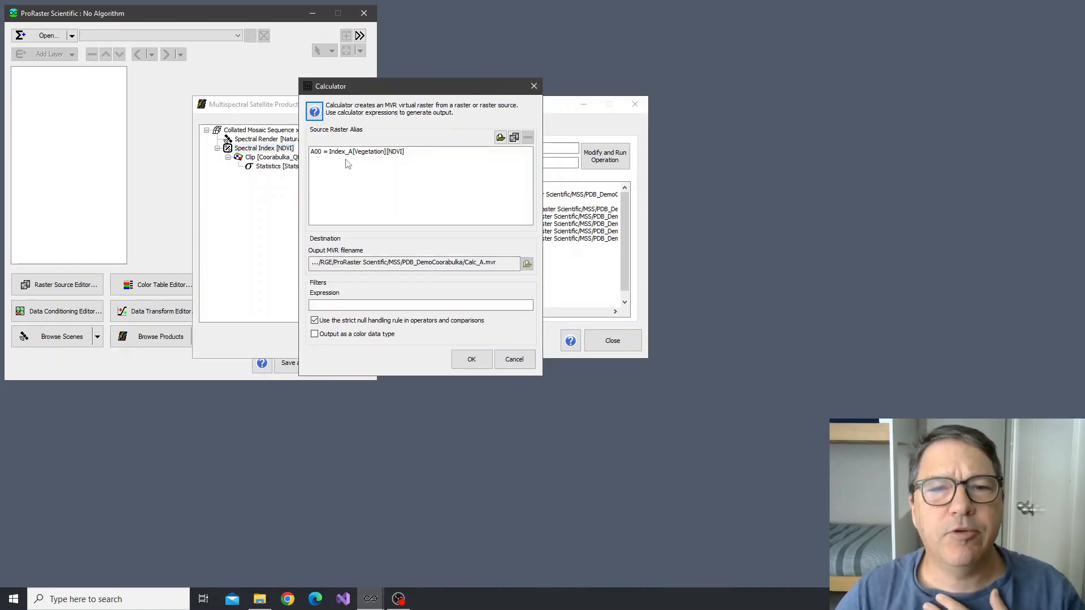
pyautogui.click(315, 153)
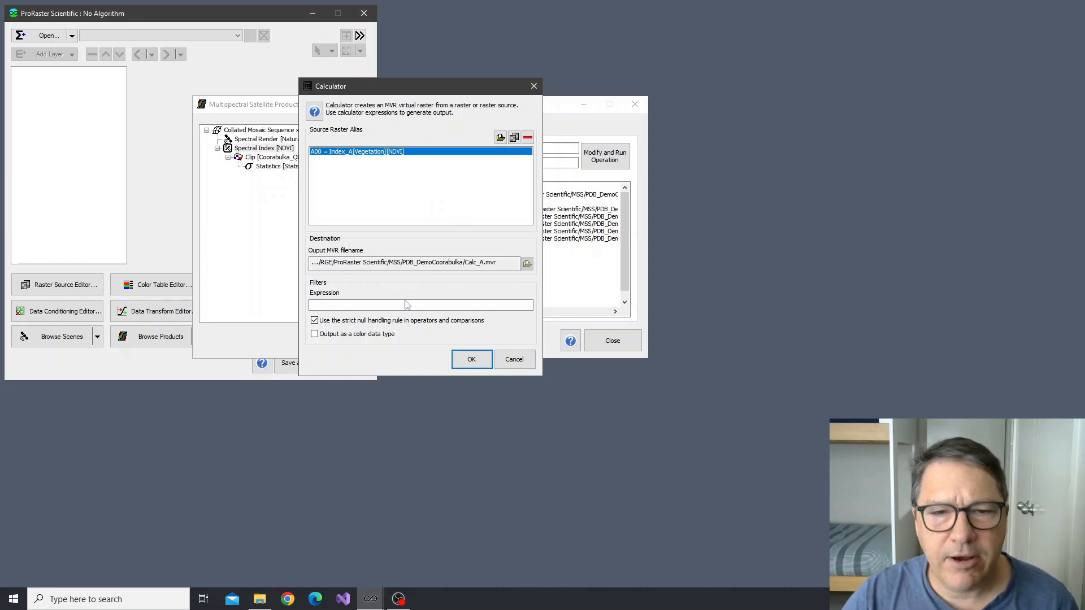
pyautogui.click(330, 305)
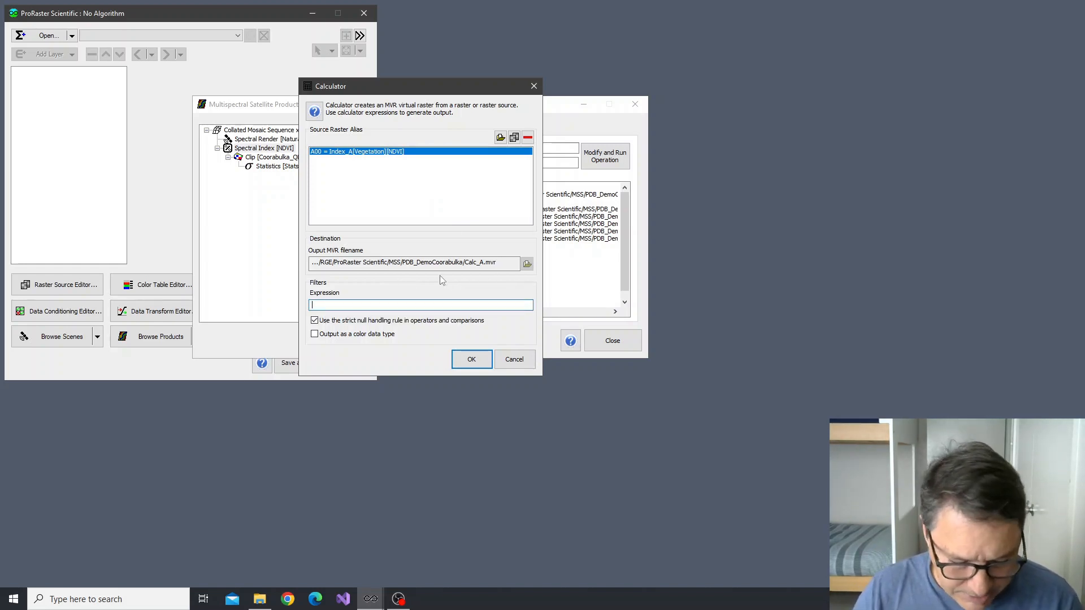
pyautogui.write('c')
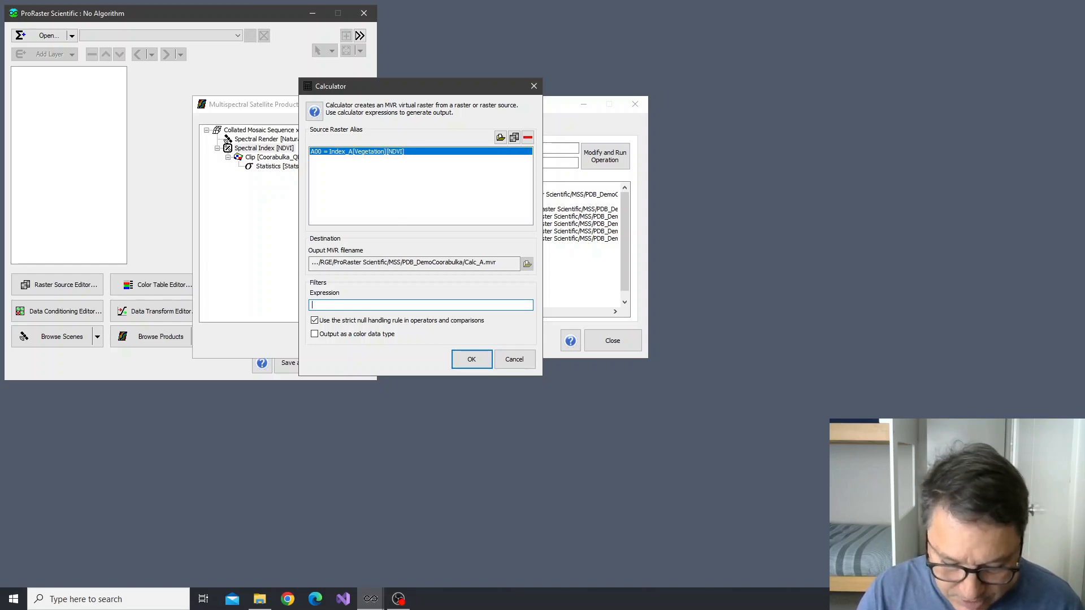
pyautogui.write('(')
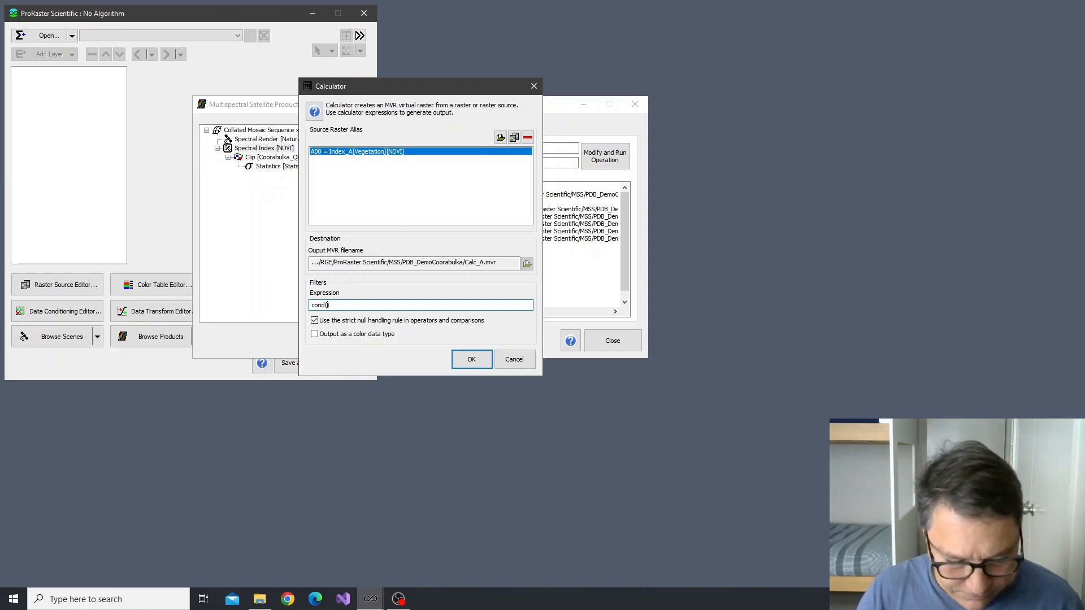
pyautogui.write('A00')
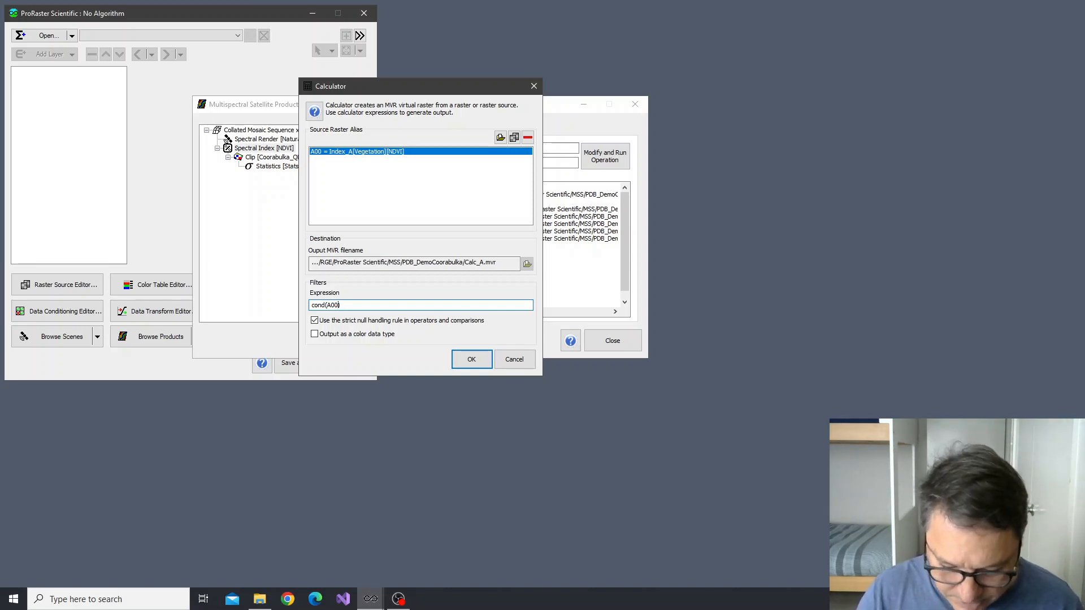
pyautogui.write('>=')
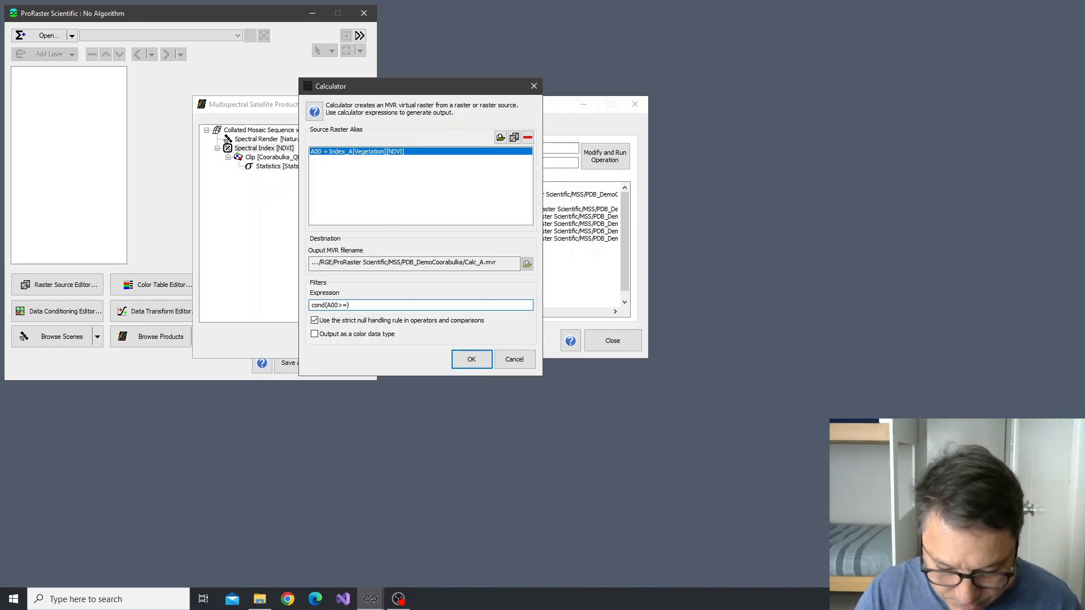
pyautogui.write('0.15')
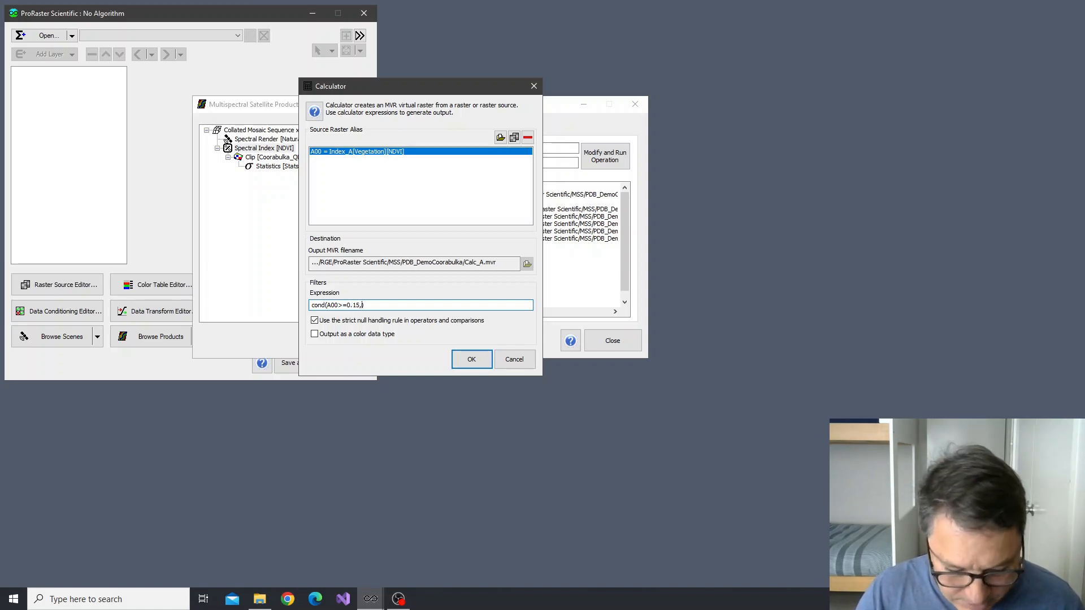
pyautogui.write(',A00,null')
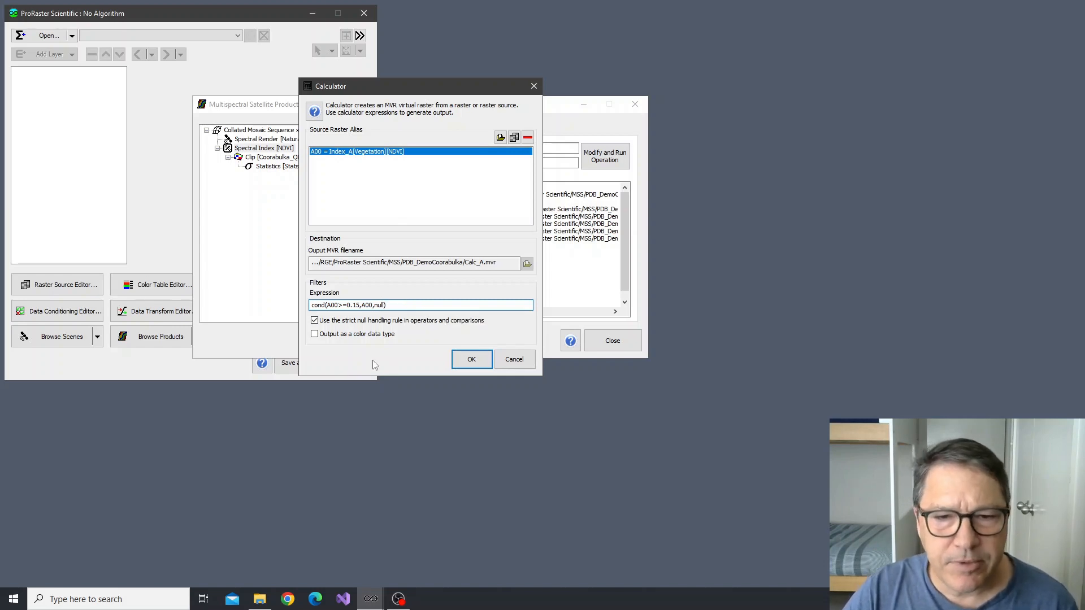
pyautogui.click(478, 360)
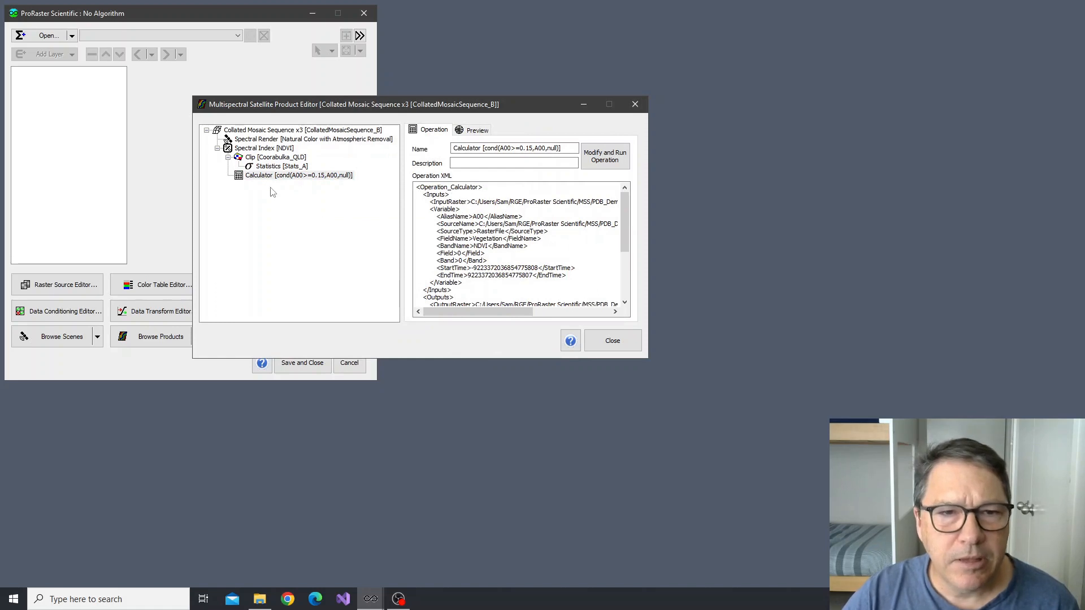
# Preview the Calculator product and examine the areas kept by the 0.15 threshold
pyautogui.click(265, 177)
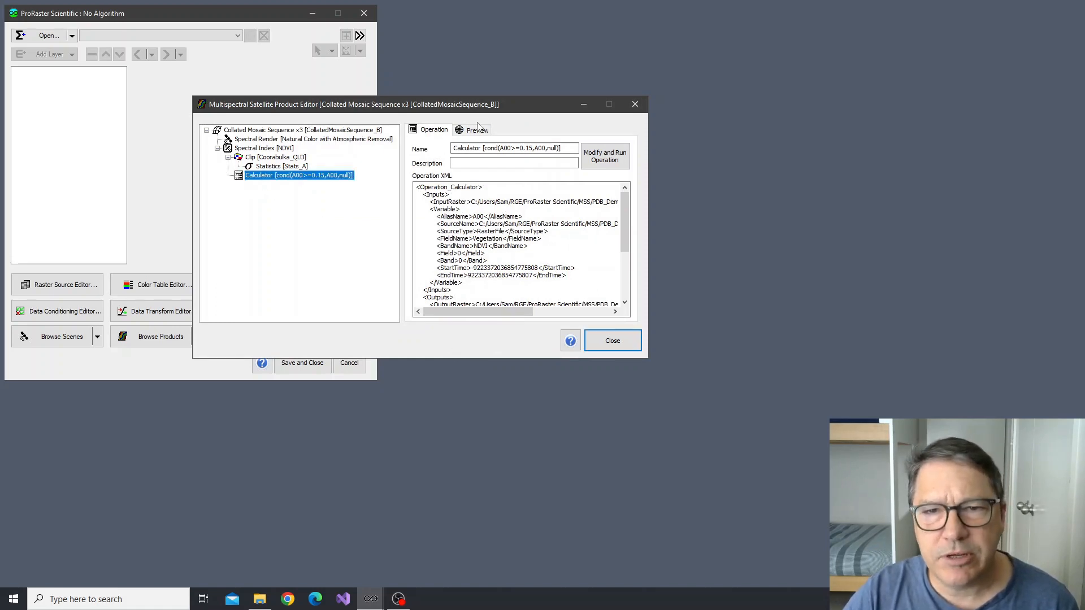
pyautogui.click(477, 129)
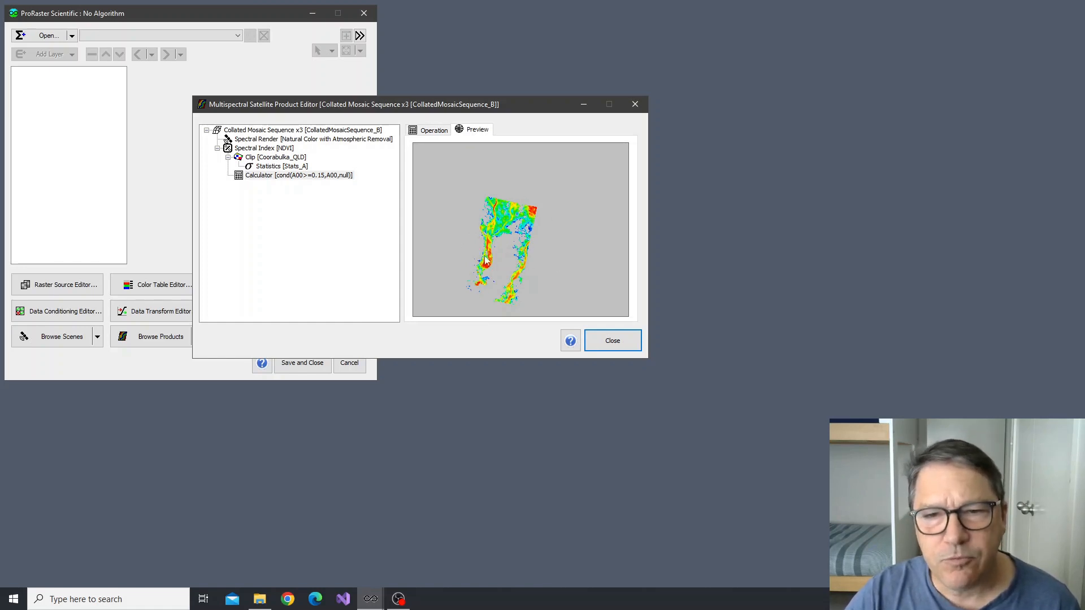
# Clip the Calculator product by the Coorabulka_QLD polygon set and preview the resulting clip
pyautogui.rightClick(257, 177)
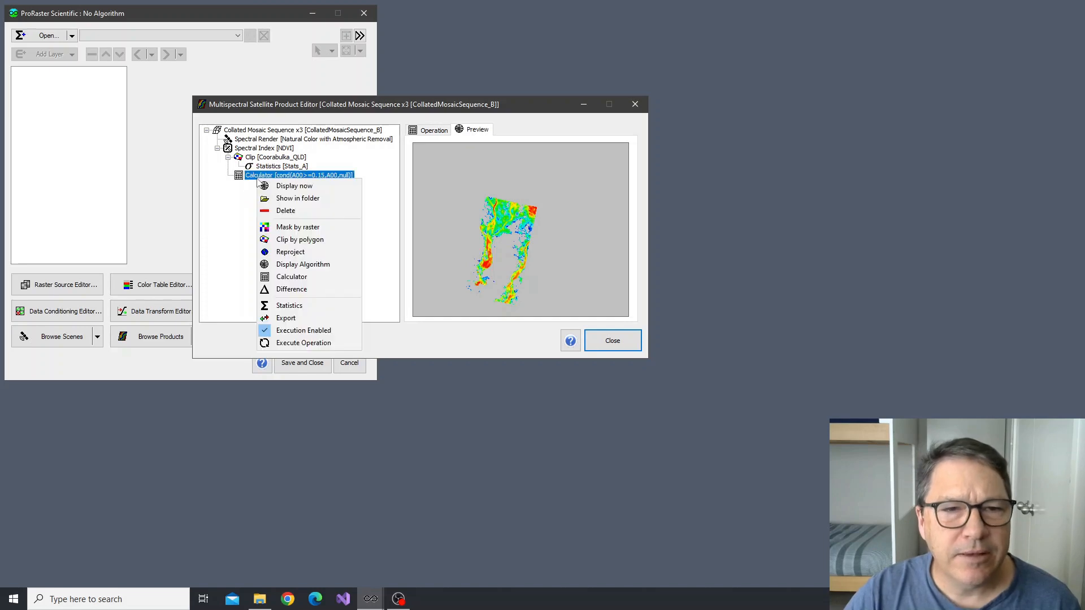
pyautogui.click(289, 240)
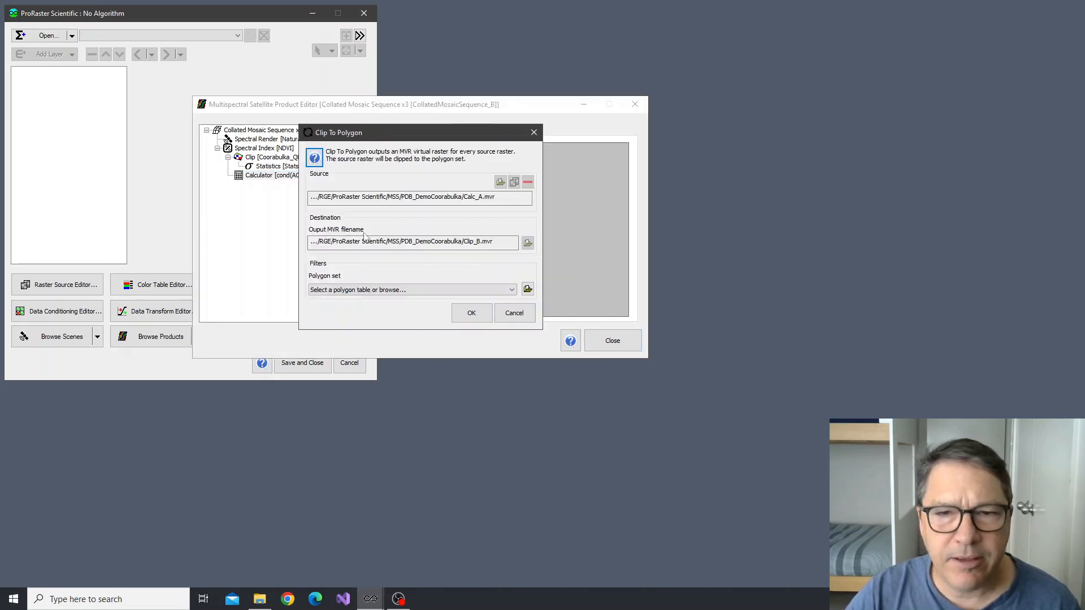
pyautogui.click(433, 290)
pyautogui.click(428, 307)
pyautogui.click(470, 313)
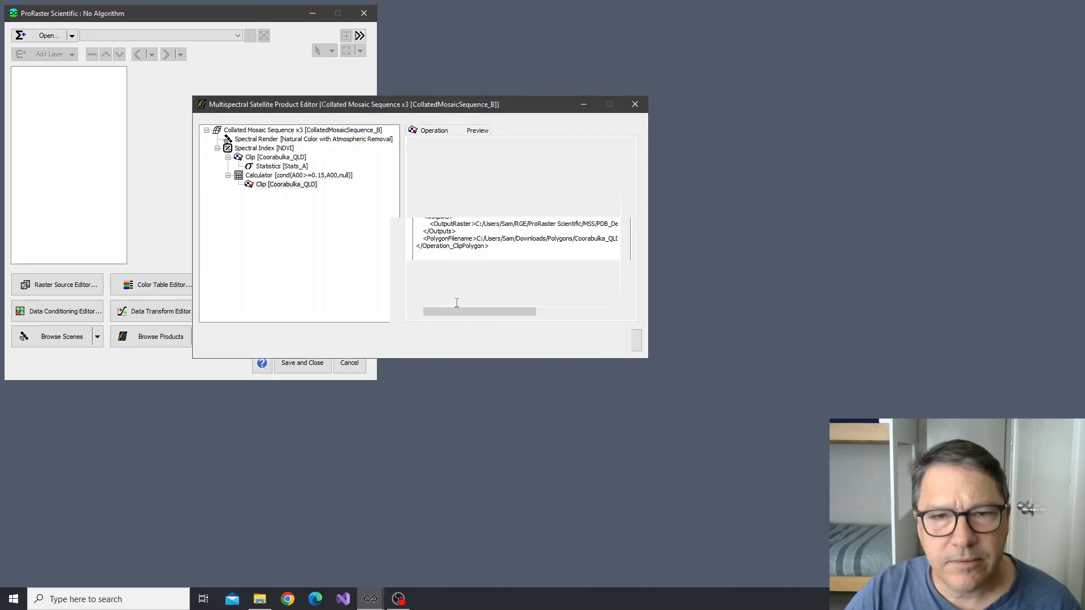
pyautogui.click(288, 185)
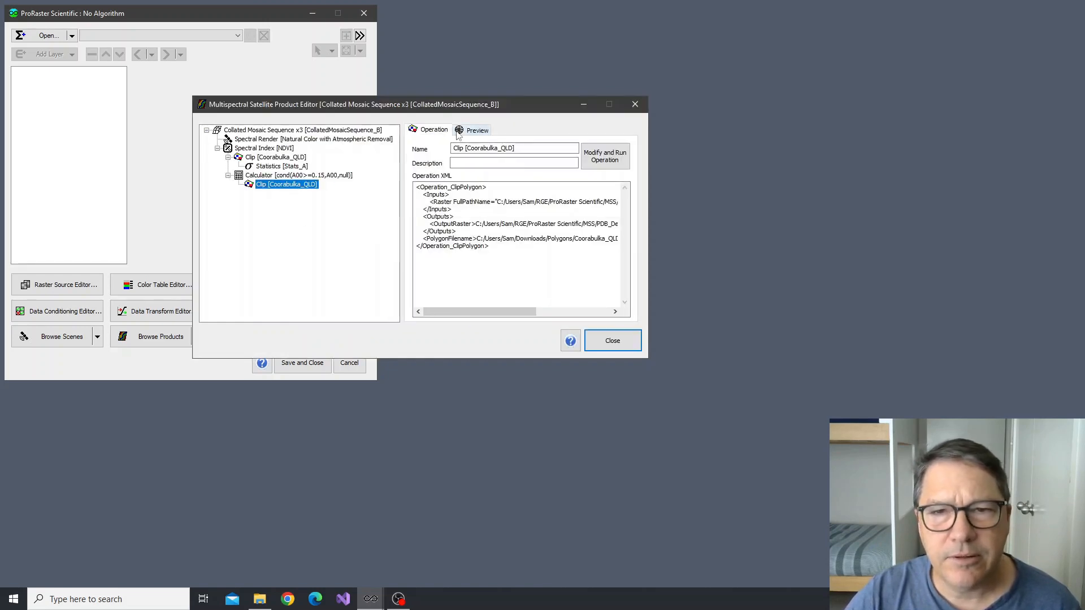
pyautogui.click(477, 131)
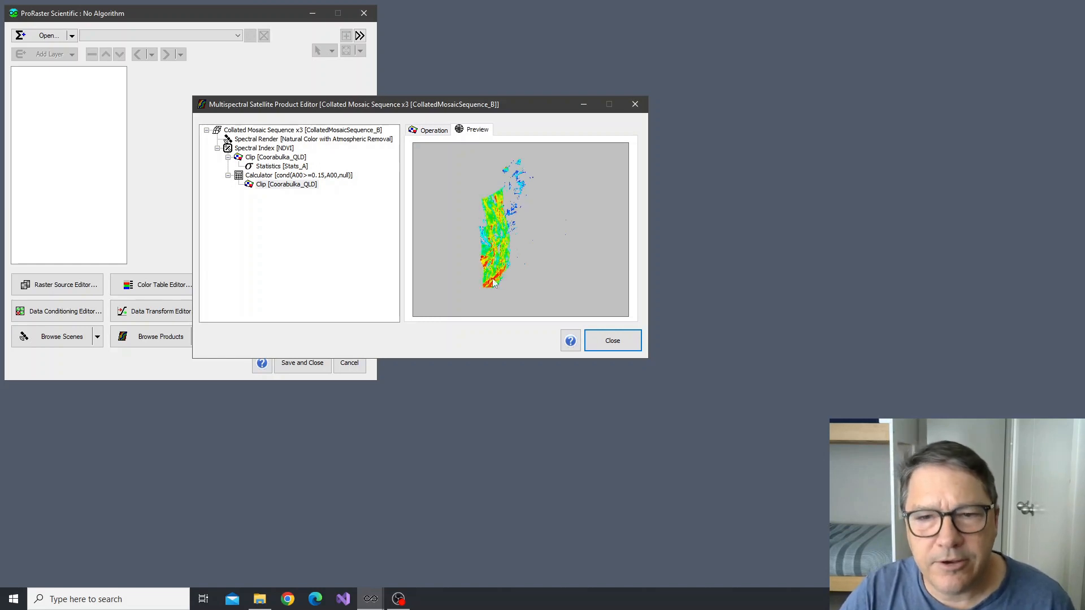
# Create a Statistics product from the clipped Calculator product for all bands of the Calculated field, per individual event, at resolution level 0
pyautogui.rightClick(282, 186)
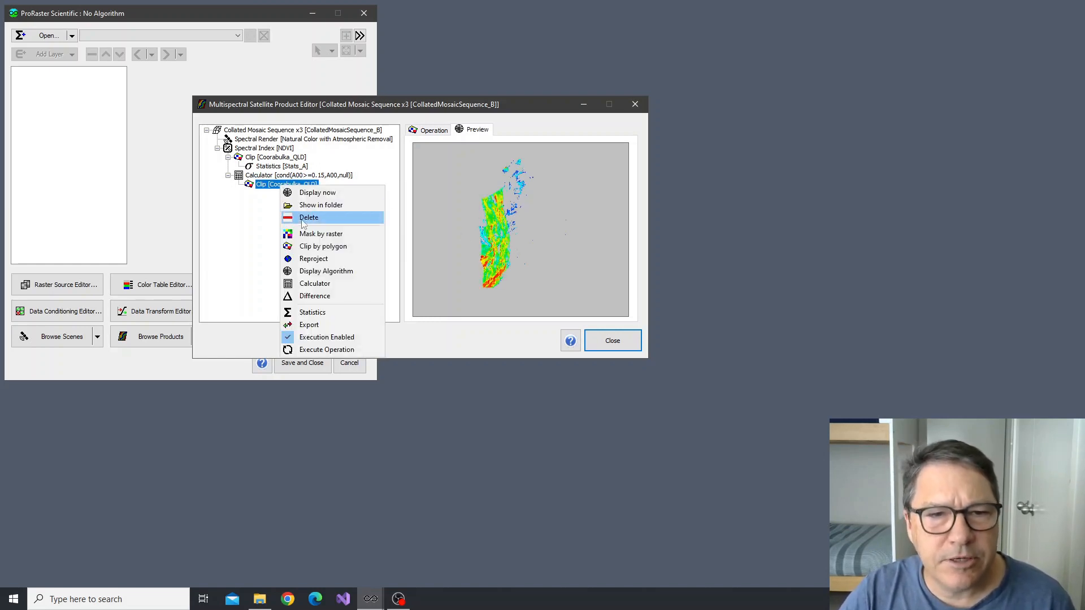
pyautogui.click(310, 313)
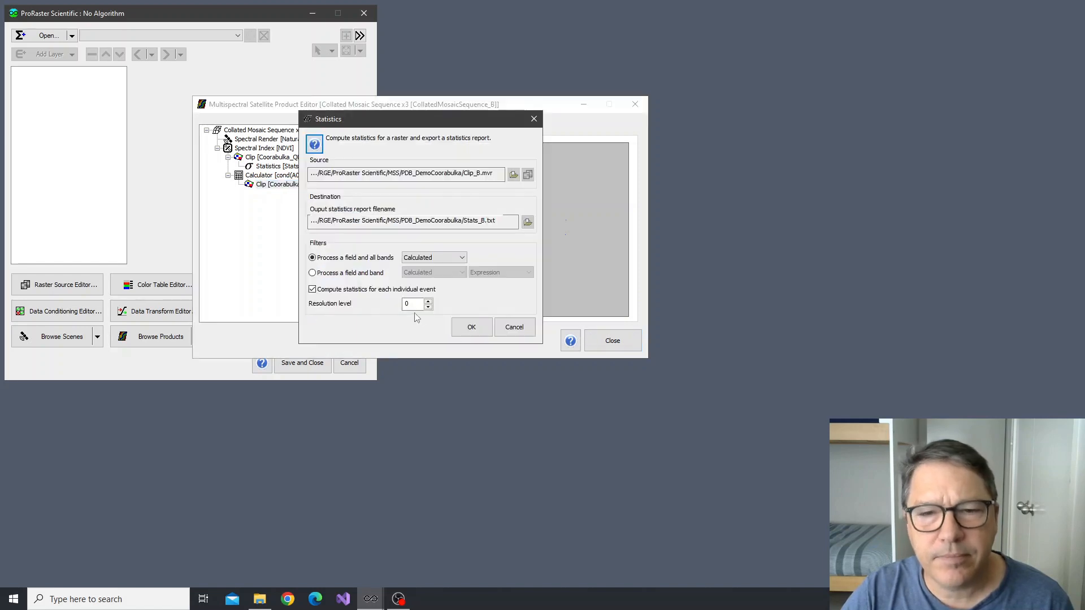
pyautogui.click(471, 328)
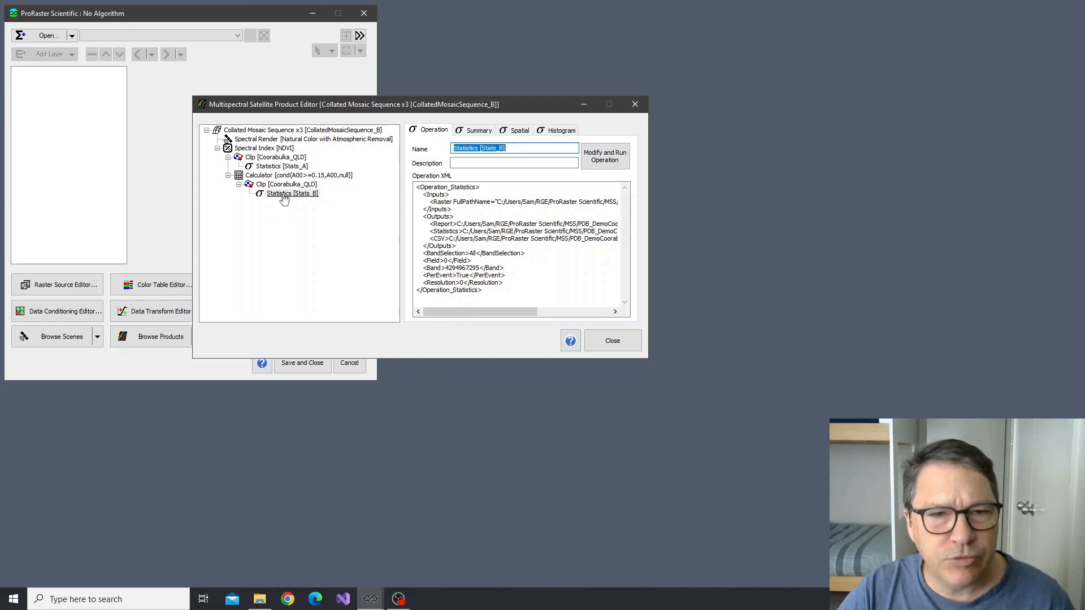
# Examine the Statistics [Stats_B] histograms event by event, from July-17-2022 to August-10-2022
pyautogui.click(285, 195)
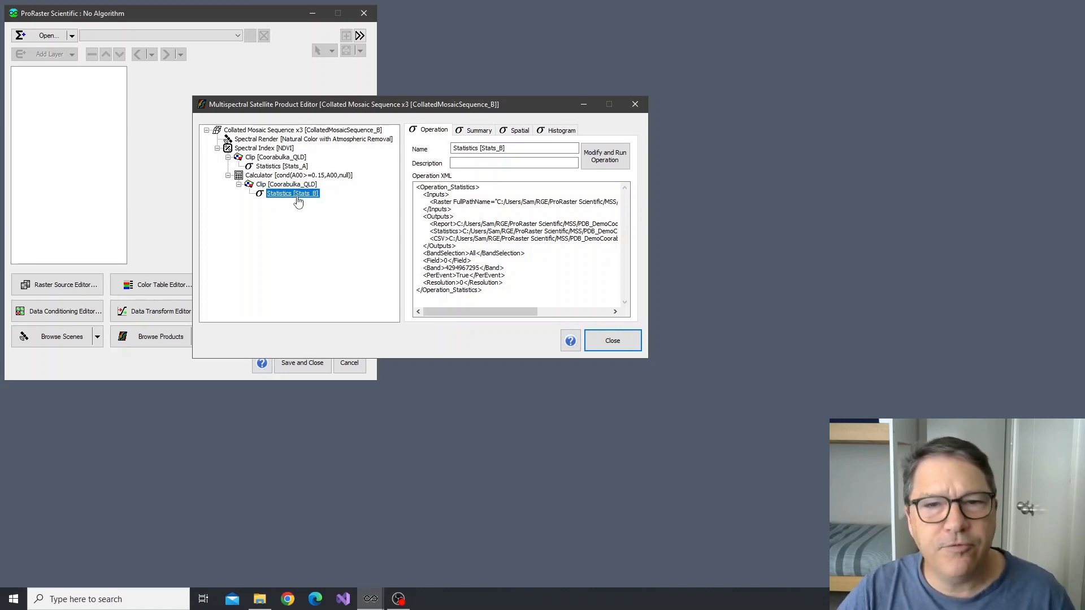
pyautogui.click(557, 131)
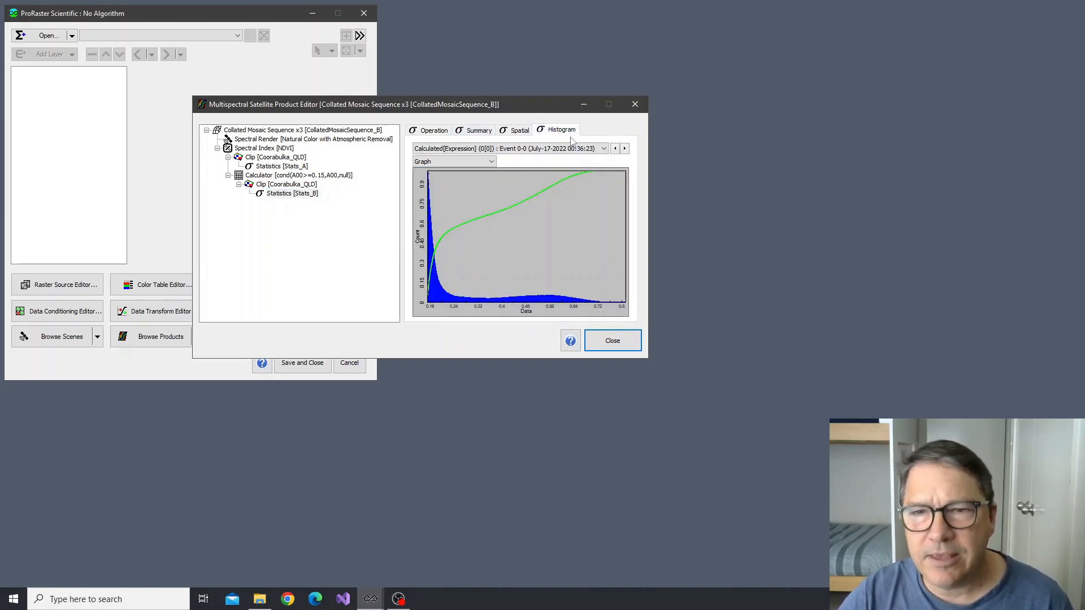
pyautogui.click(624, 148)
pyautogui.click(624, 149)
pyautogui.click(625, 149)
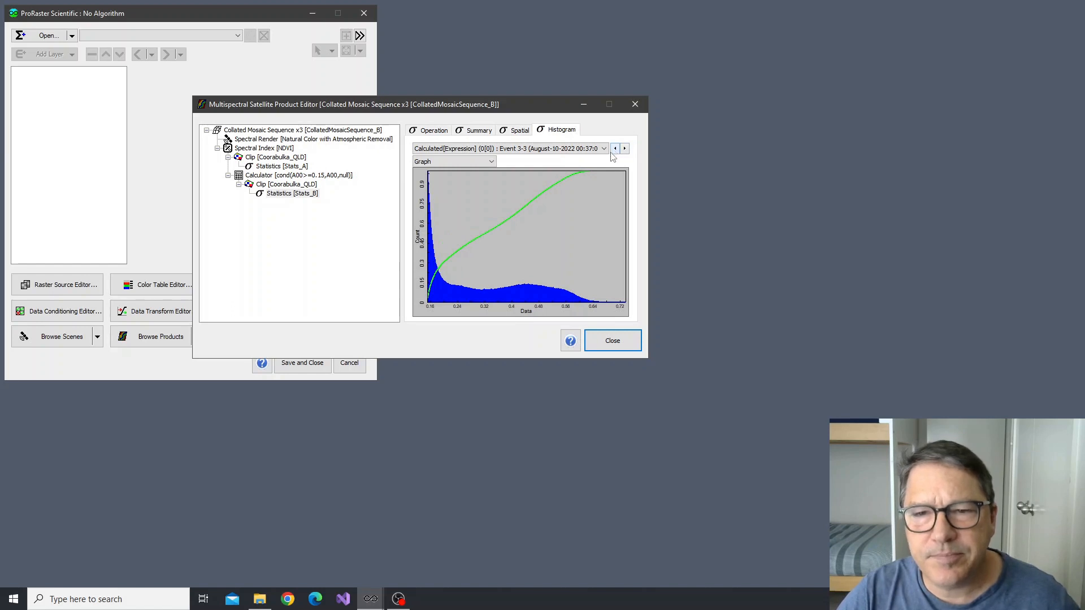
pyautogui.click(624, 148)
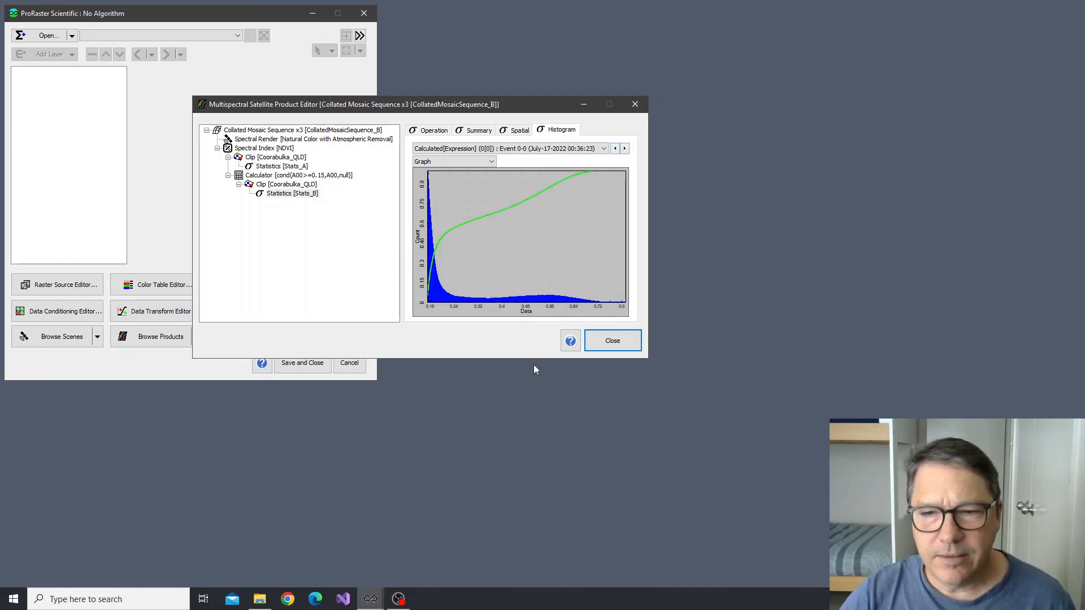
pyautogui.click(614, 342)
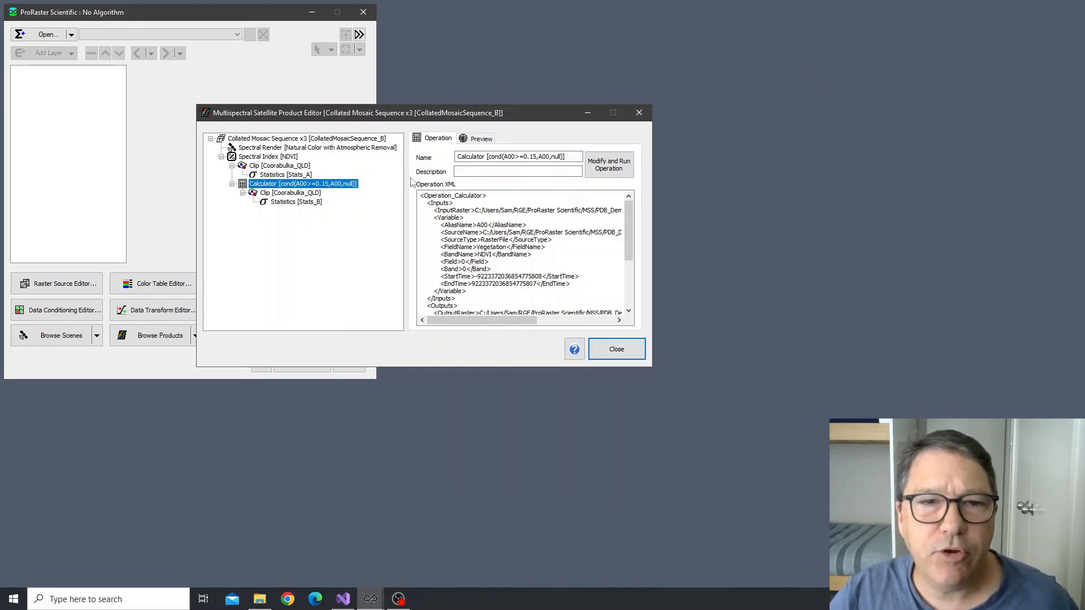
# Change the Calculator expression to cond(A00>=0.20,A00,null), rerun the operation, and display the Statistics [Stats_B] histogram
pyautogui.doubleClick(277, 186)
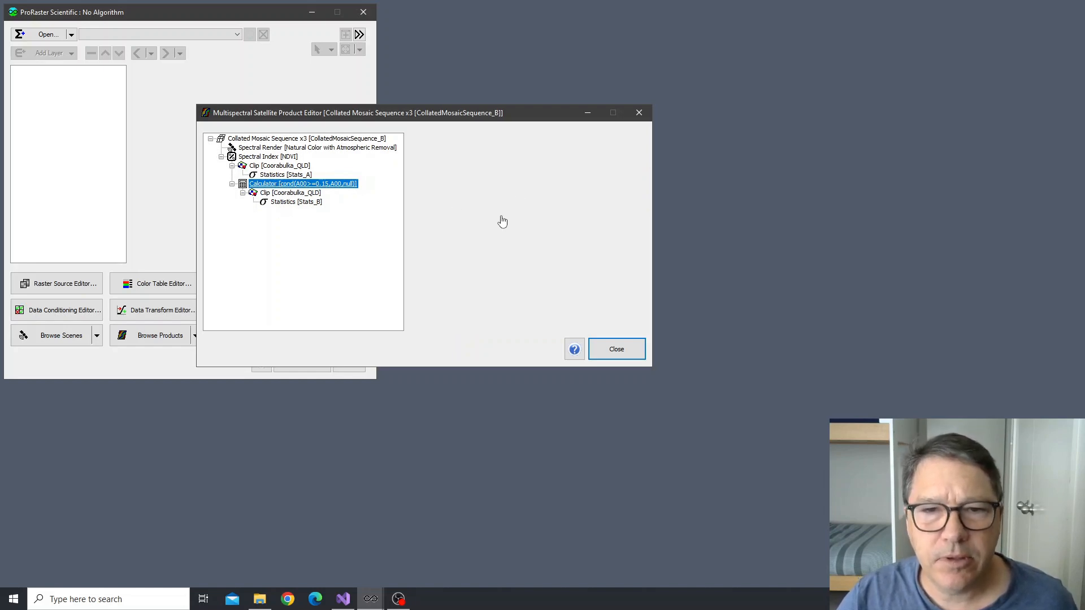
pyautogui.click(376, 313)
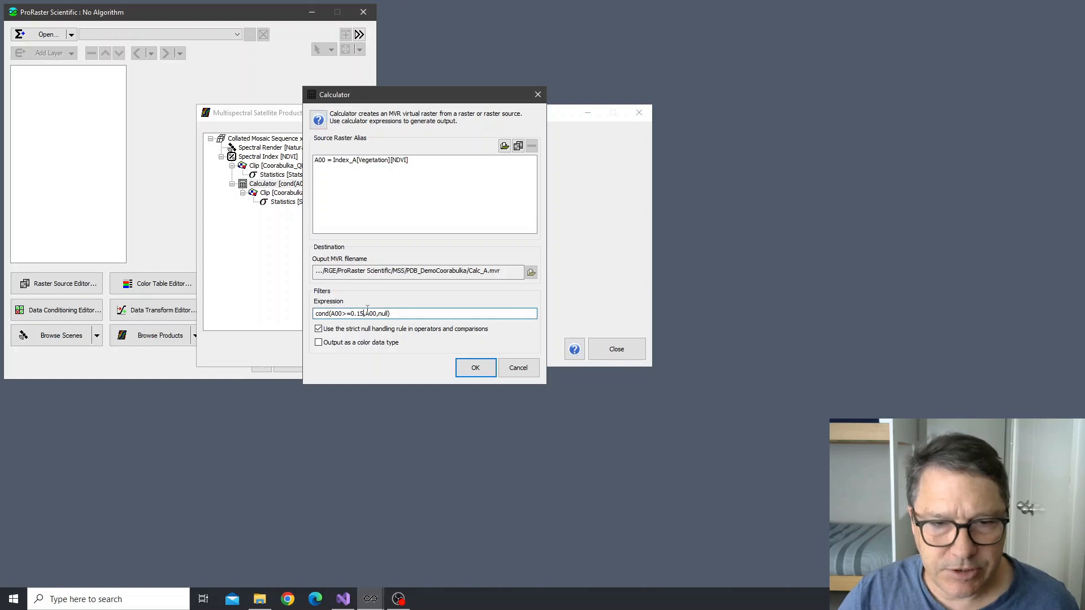
pyautogui.doubleClick(362, 313)
pyautogui.write('20')
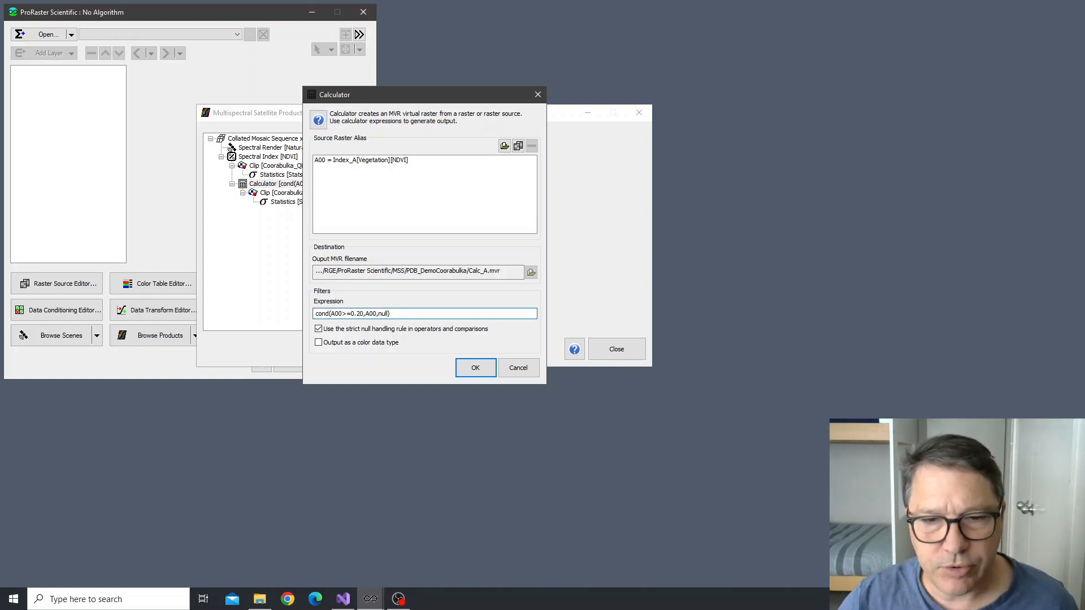
pyautogui.moveTo(427, 91); pyautogui.dragTo(588, 90)
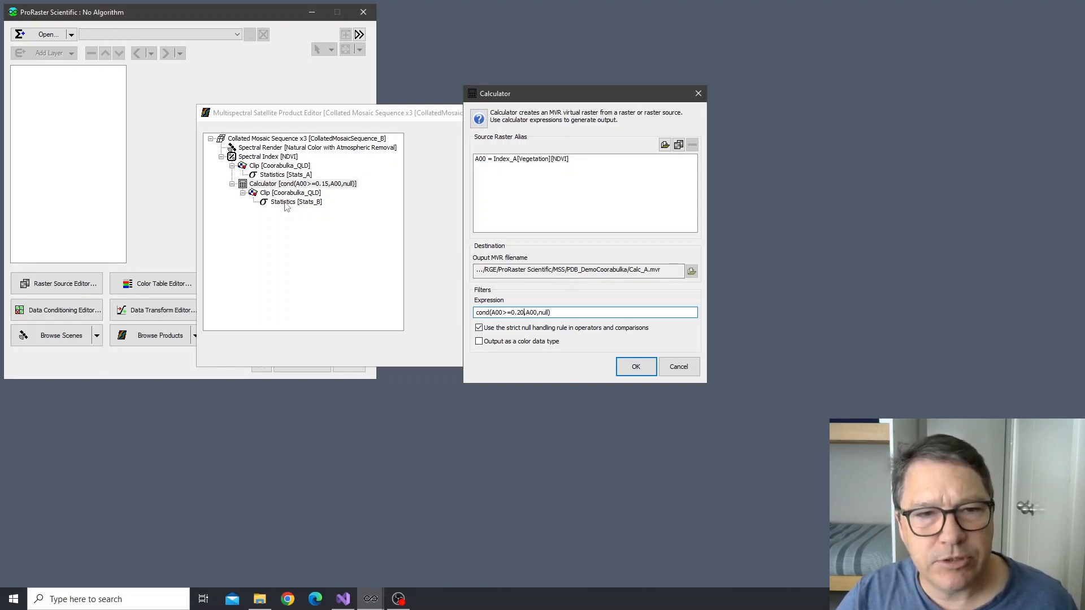
pyautogui.click(632, 367)
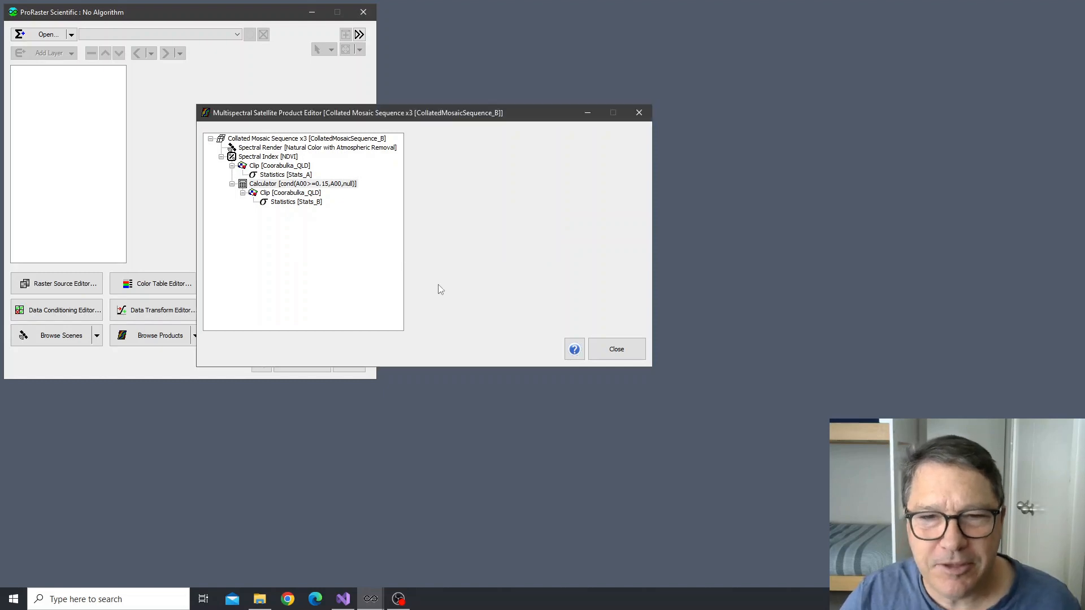
pyautogui.click(402, 255)
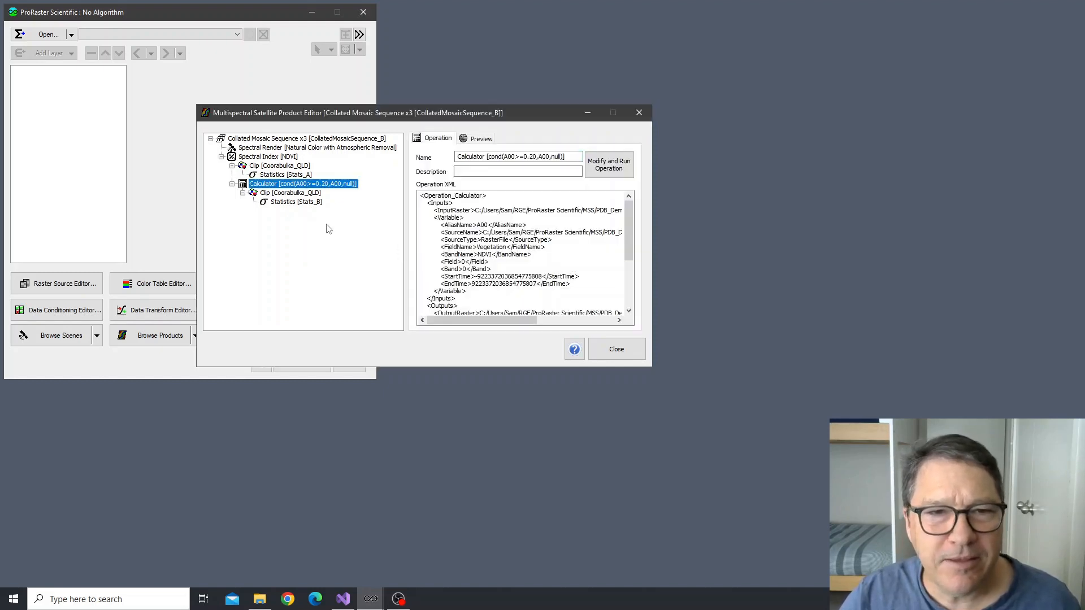
pyautogui.click(297, 202)
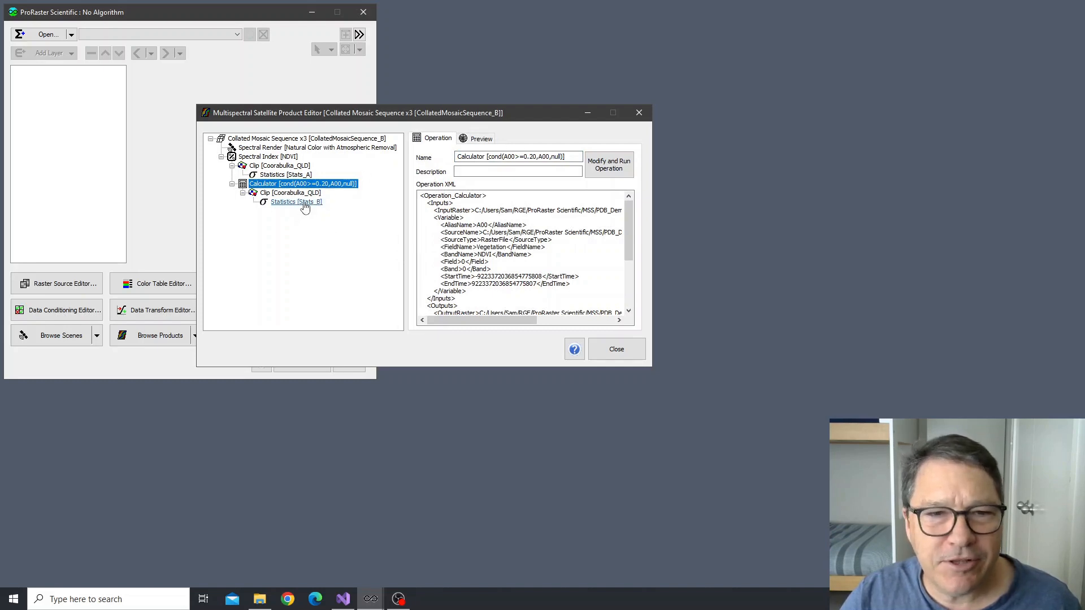
pyautogui.click(565, 139)
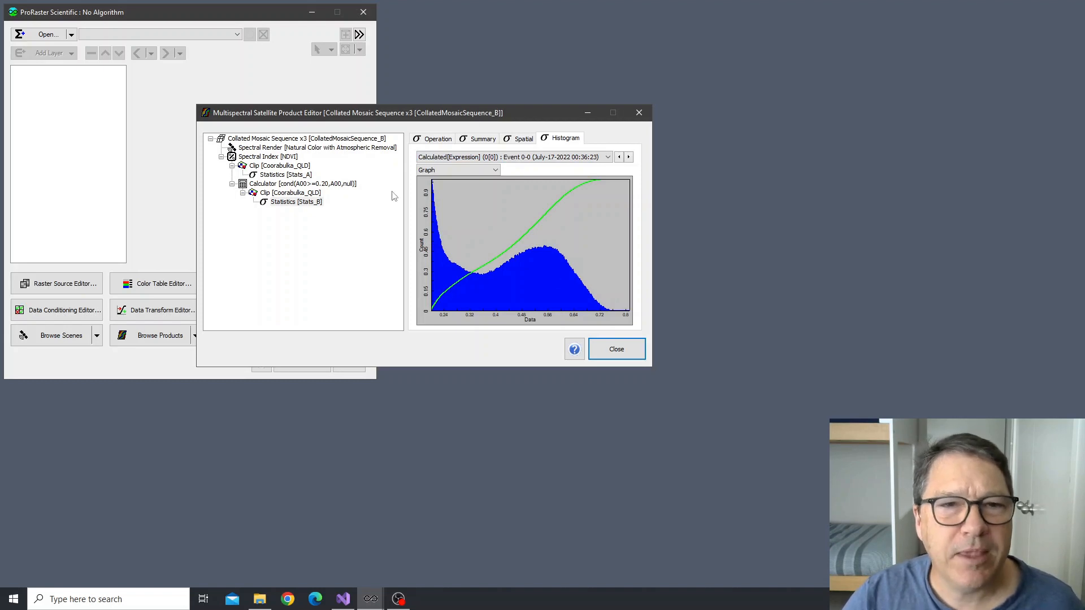
# Examine the list of mosaics in the Collated Mosaic Sequence x3 product's edit settings, and discard the edit
pyautogui.click(270, 143)
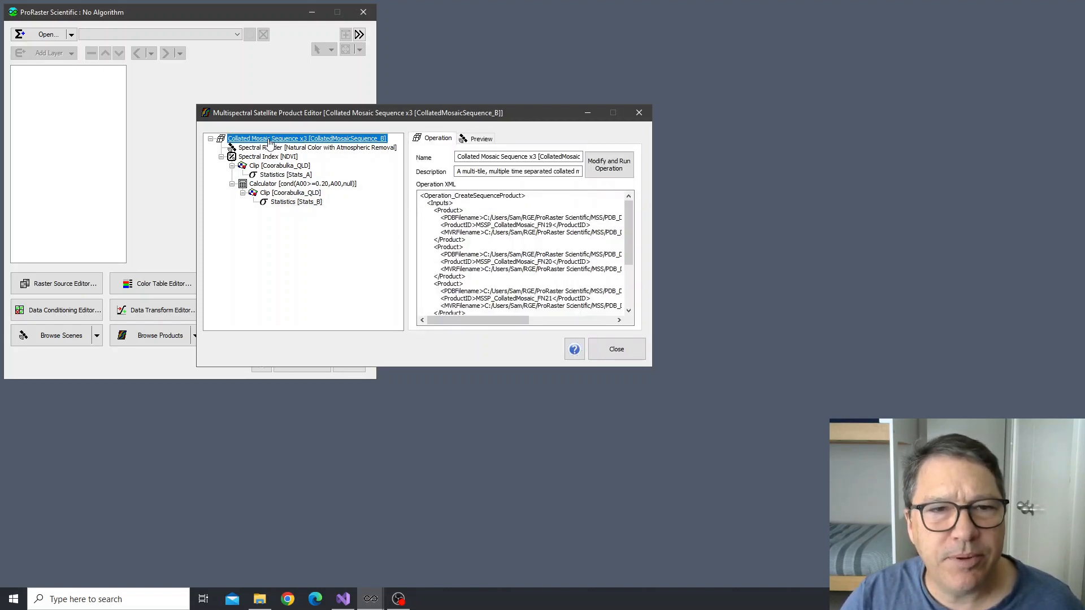
pyautogui.doubleClick(269, 143)
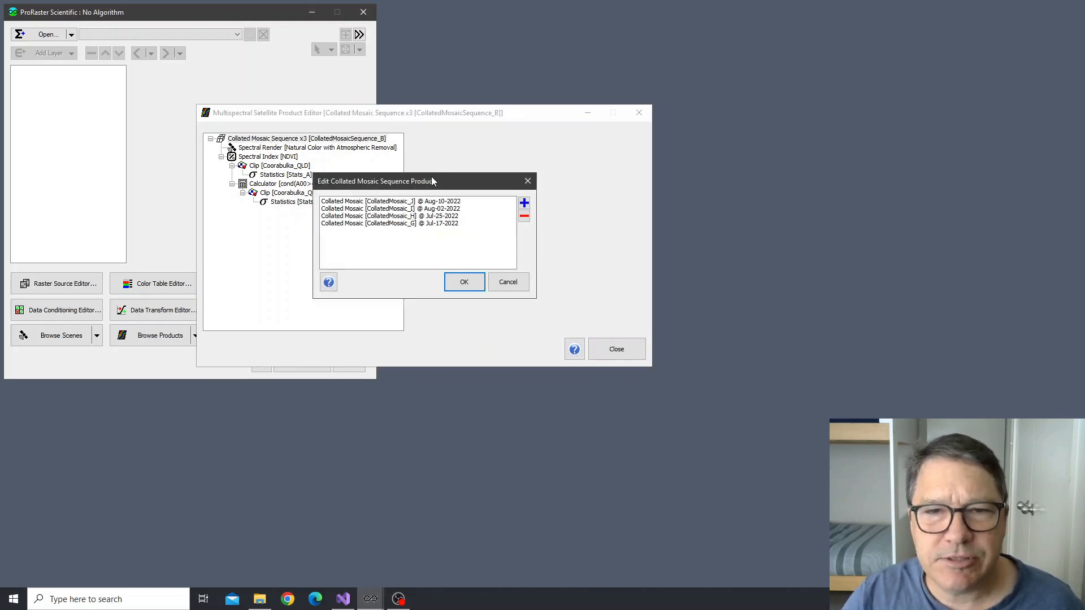
pyautogui.moveTo(432, 176); pyautogui.dragTo(508, 179)
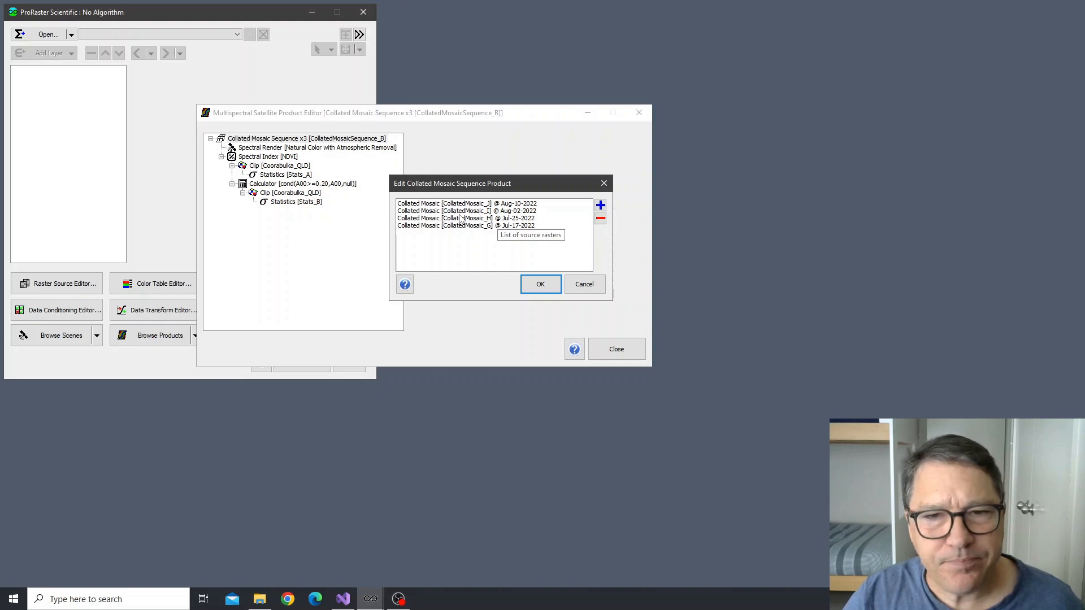
pyautogui.click(584, 285)
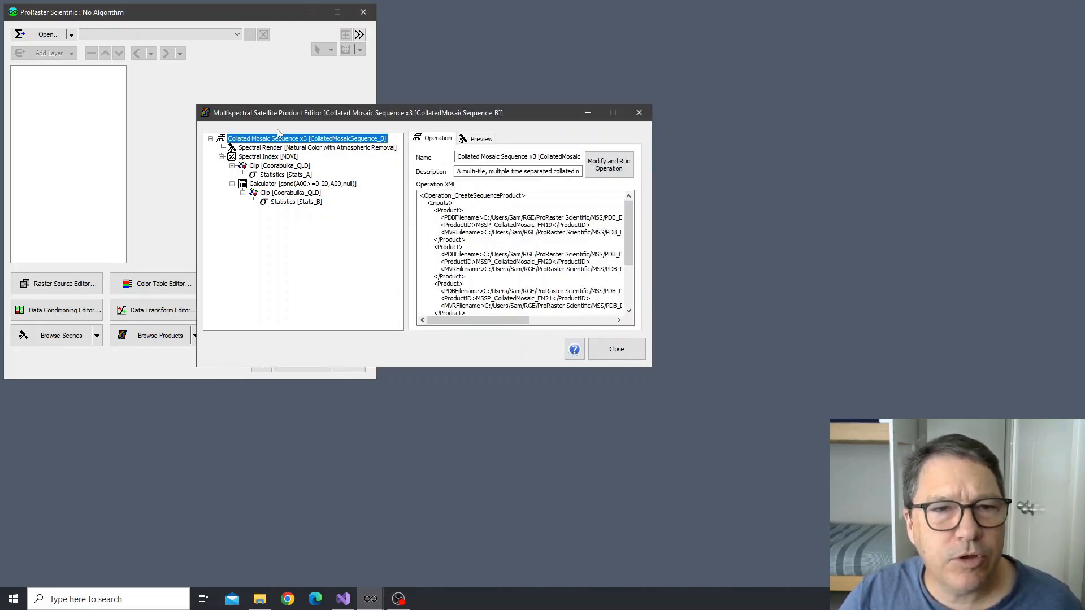
# Execute the operation of the root Collated Mosaic Sequence x3 product together with its derived products
pyautogui.rightClick(279, 139)
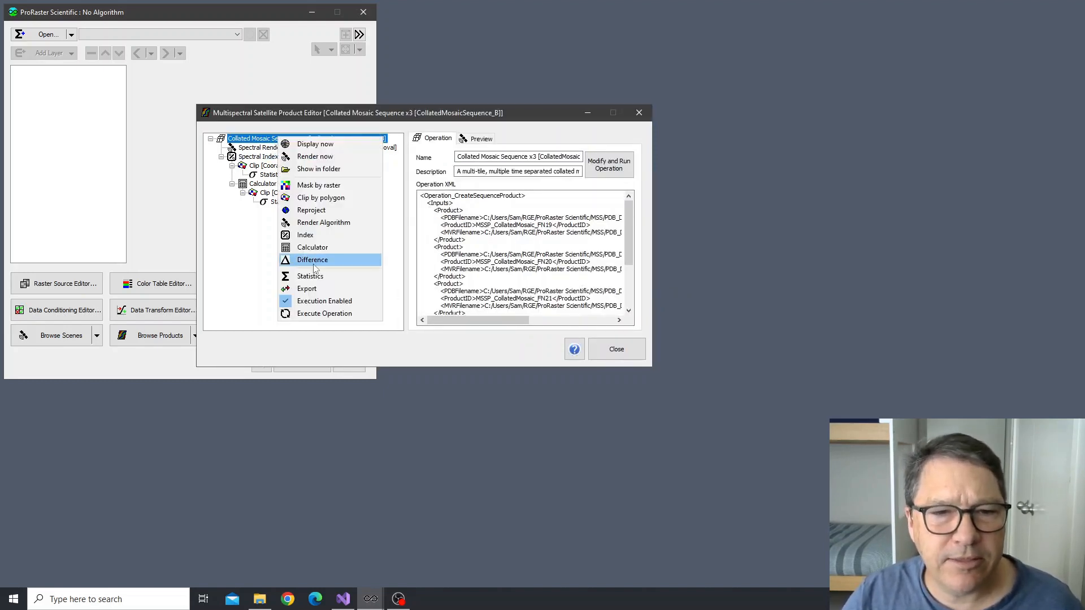
pyautogui.click(331, 317)
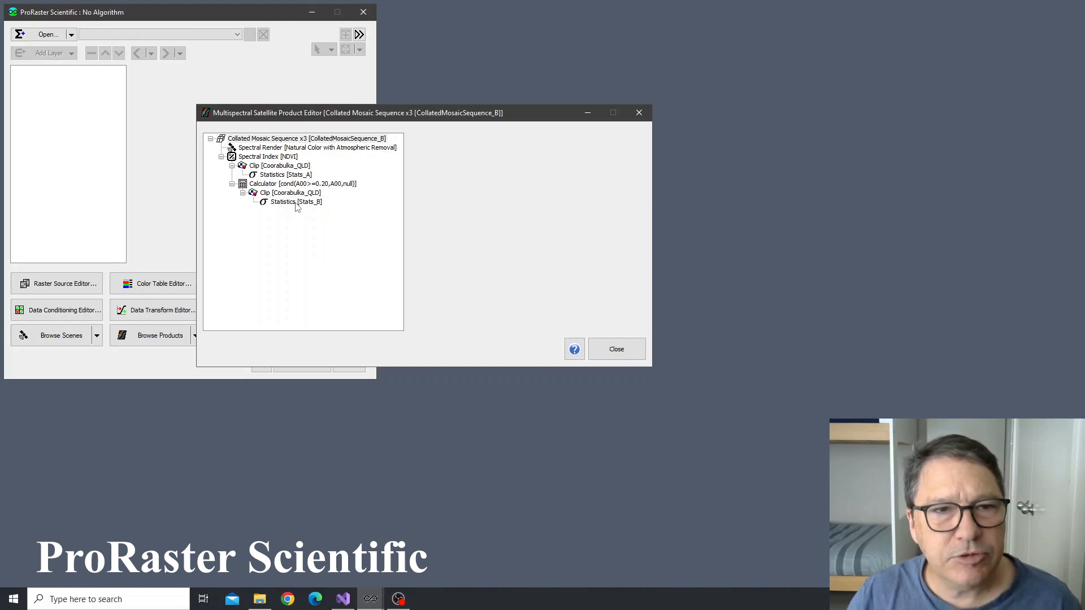
pyautogui.doubleClick(296, 203)
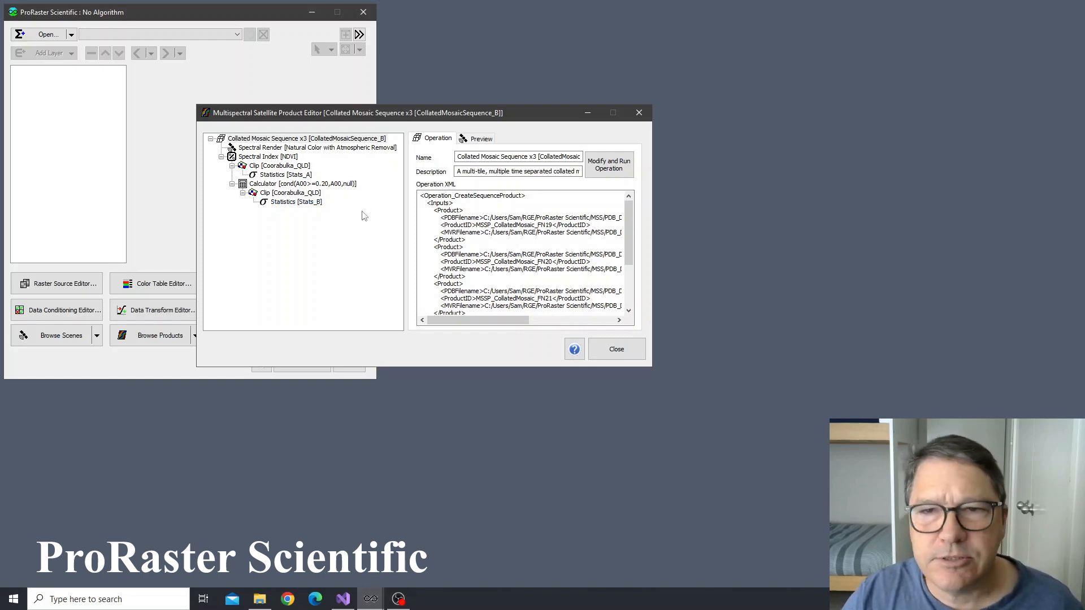
# Open the available operations and execution options of the root Collated Mosaic Sequence x3 product
pyautogui.rightClick(294, 140)
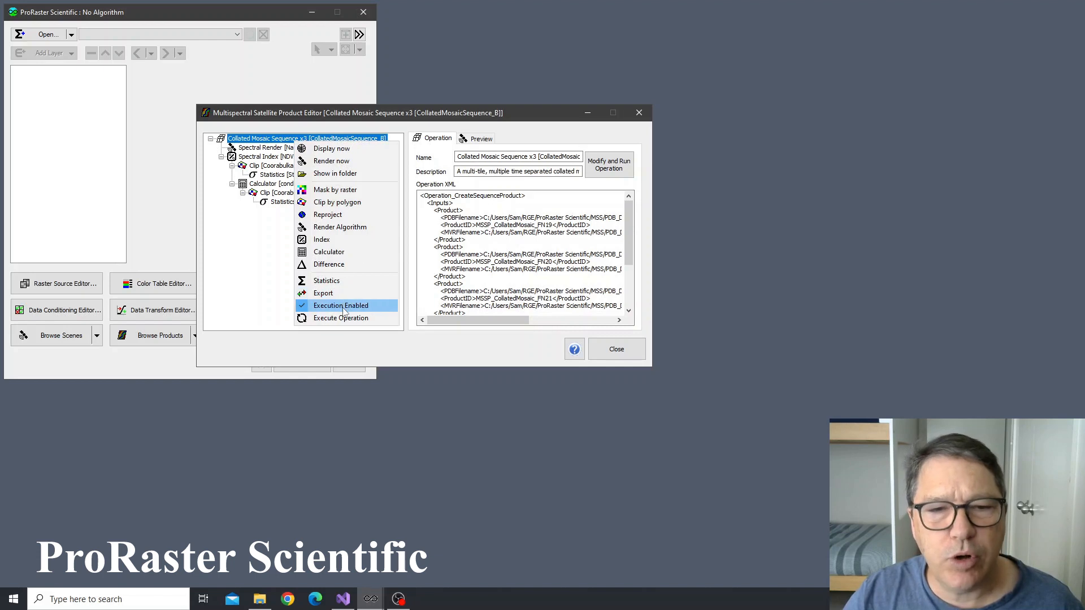